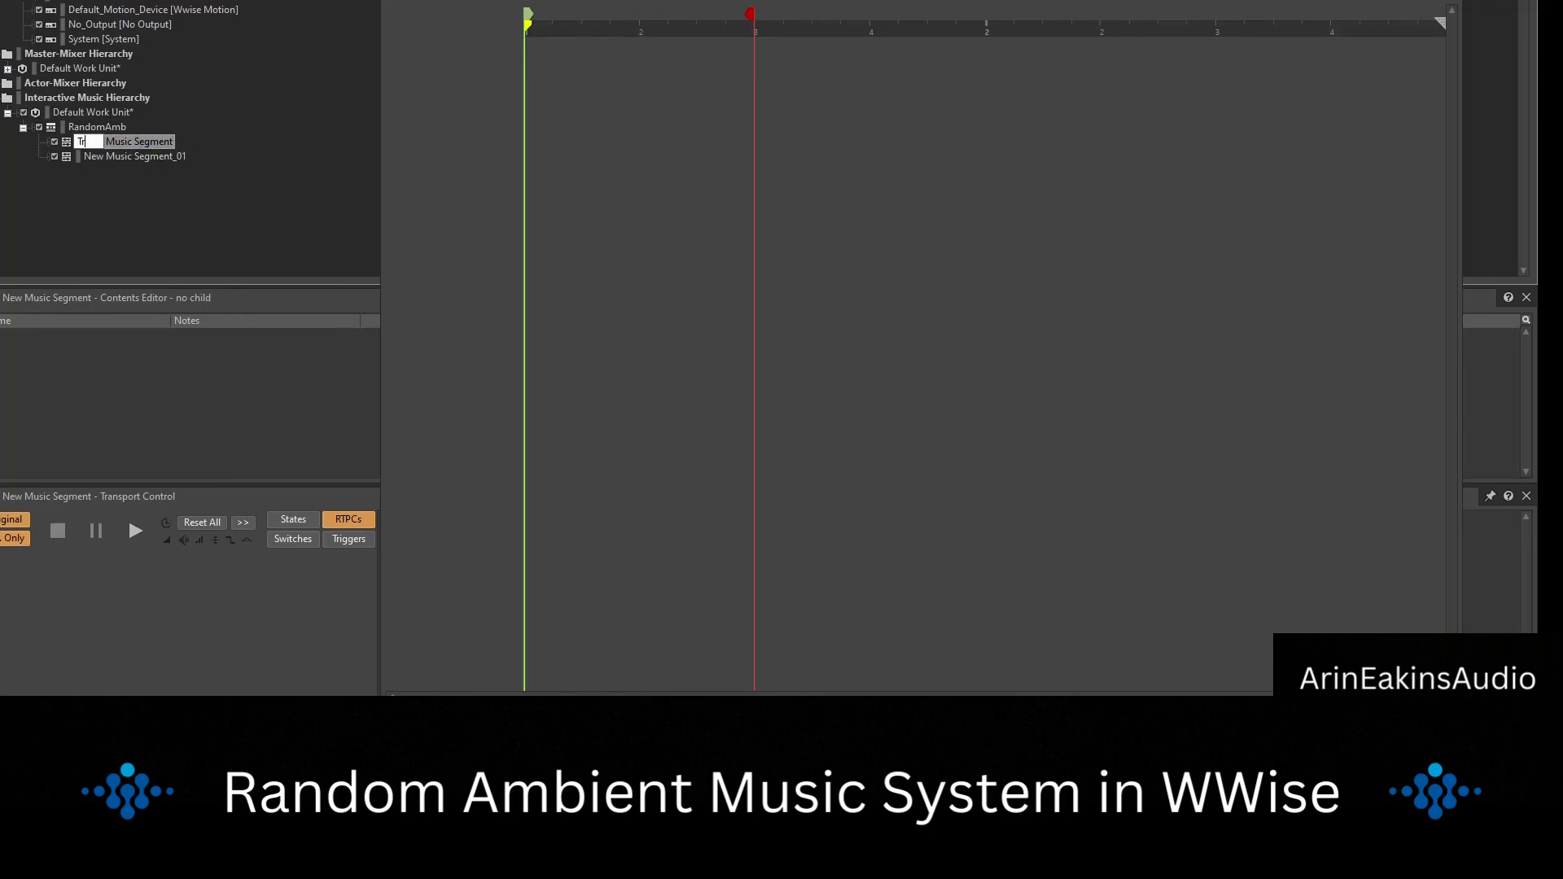
Name the first music segment under RandomAmb Tracks and rename the second one Silence.
type("cks")
key("Return")
left_click(136, 157)
left_click(137, 157)
type("S")
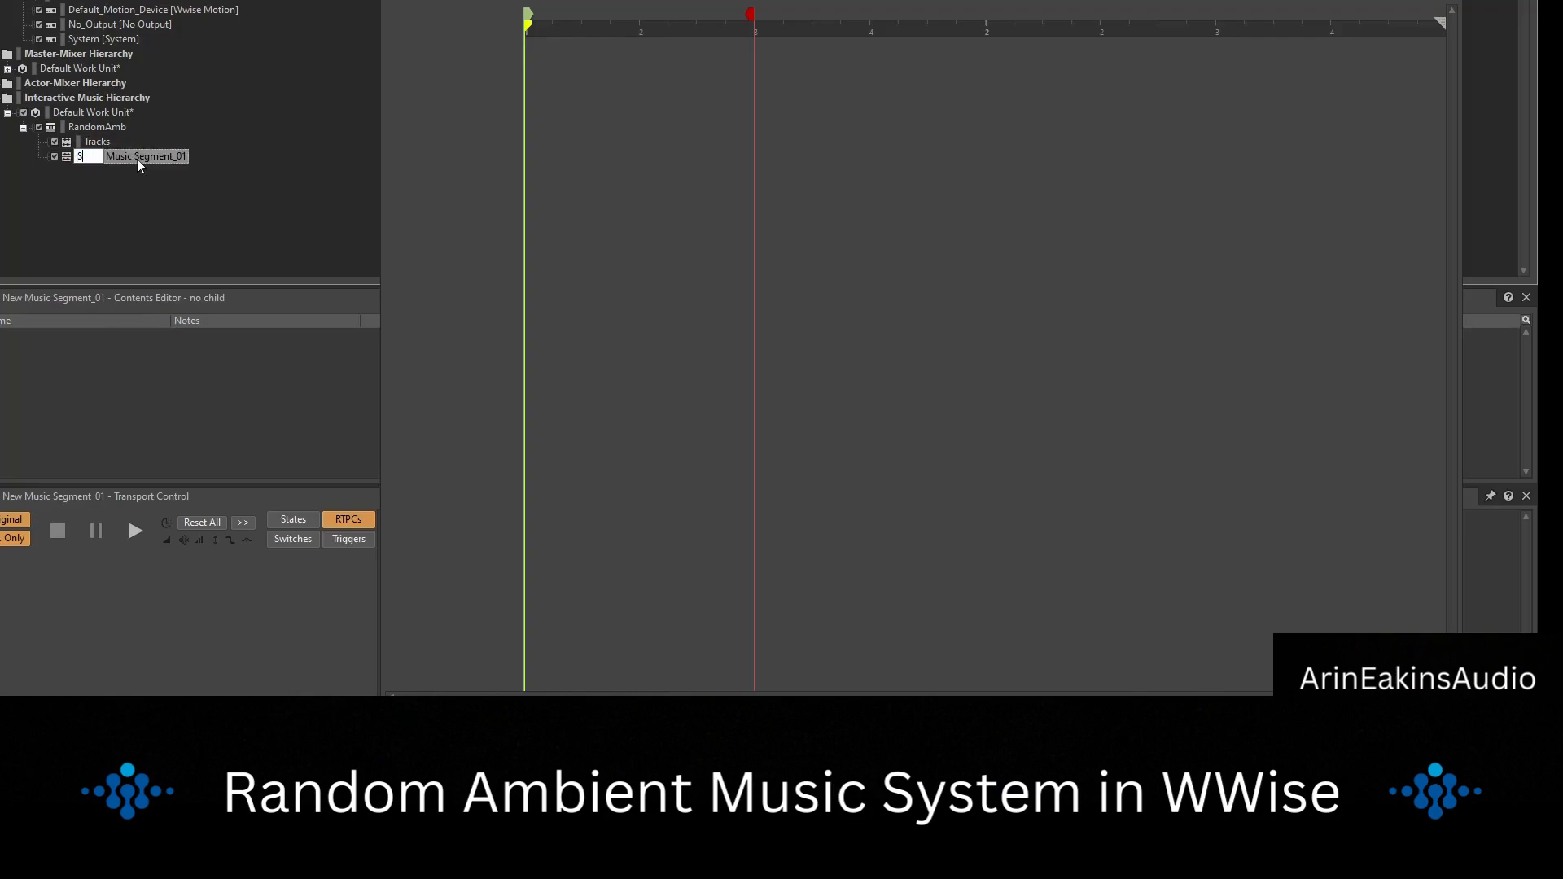
type("ilence")
key("Return")
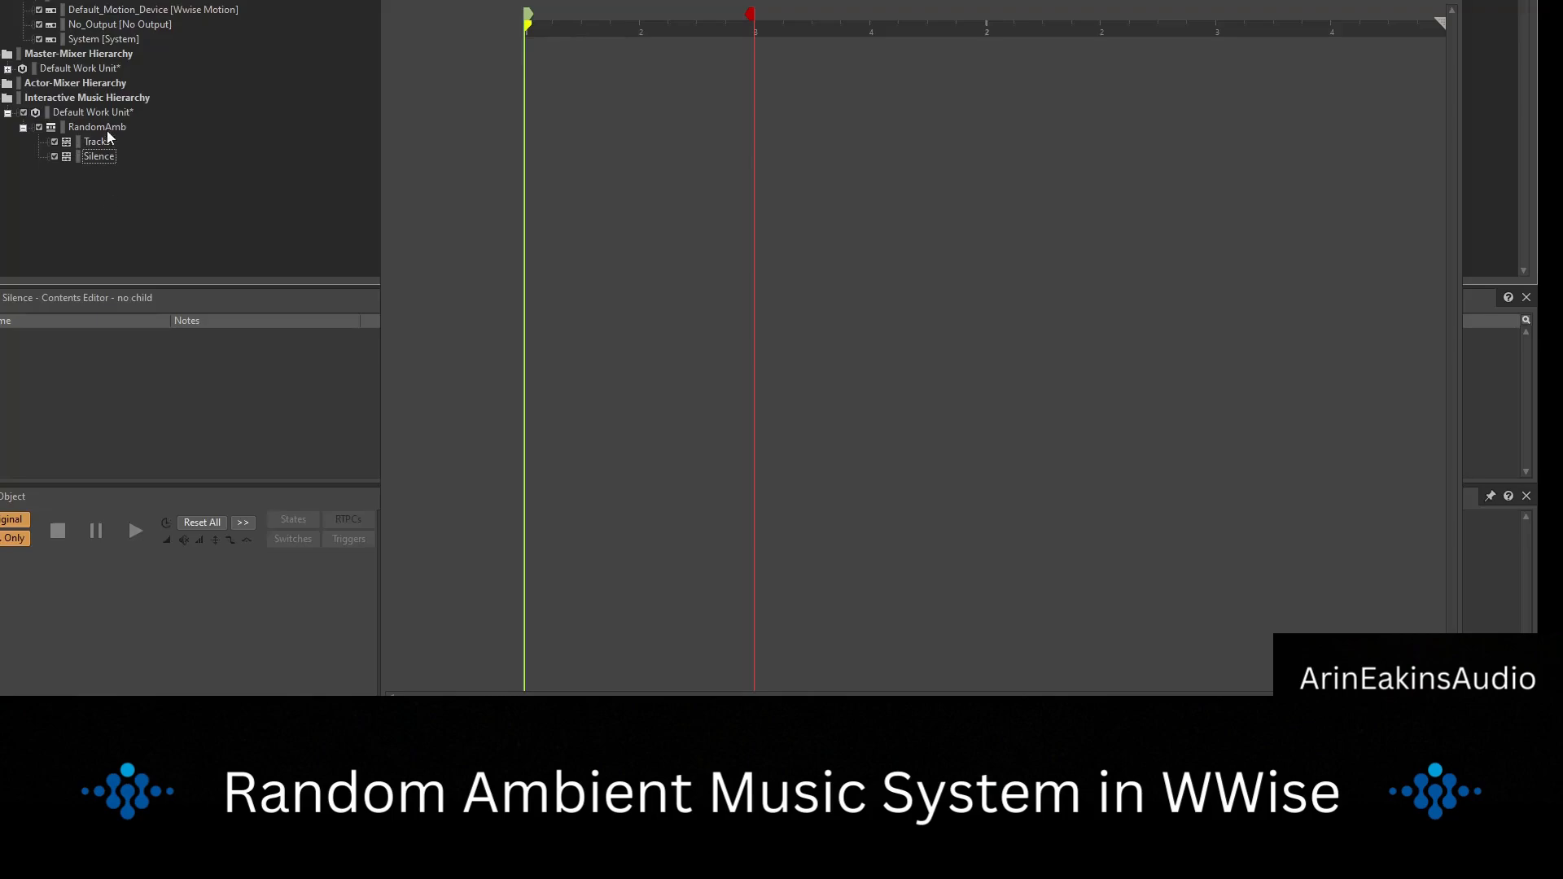
Set the play mode of RandomAmb's playlist group to Random Continuous.
left_click(97, 127)
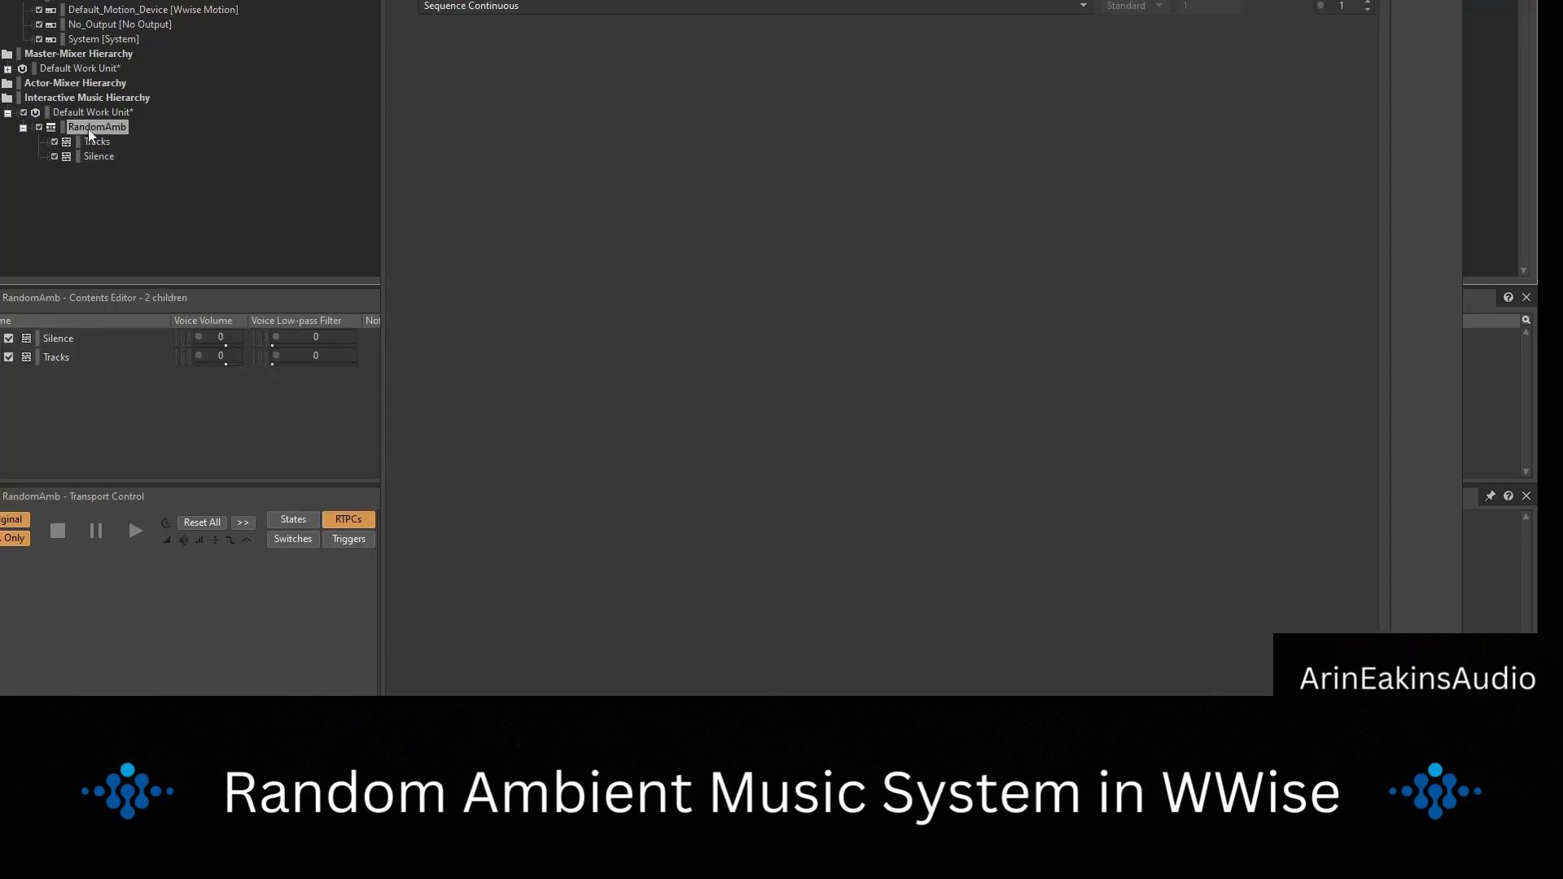
left_click(492, 7)
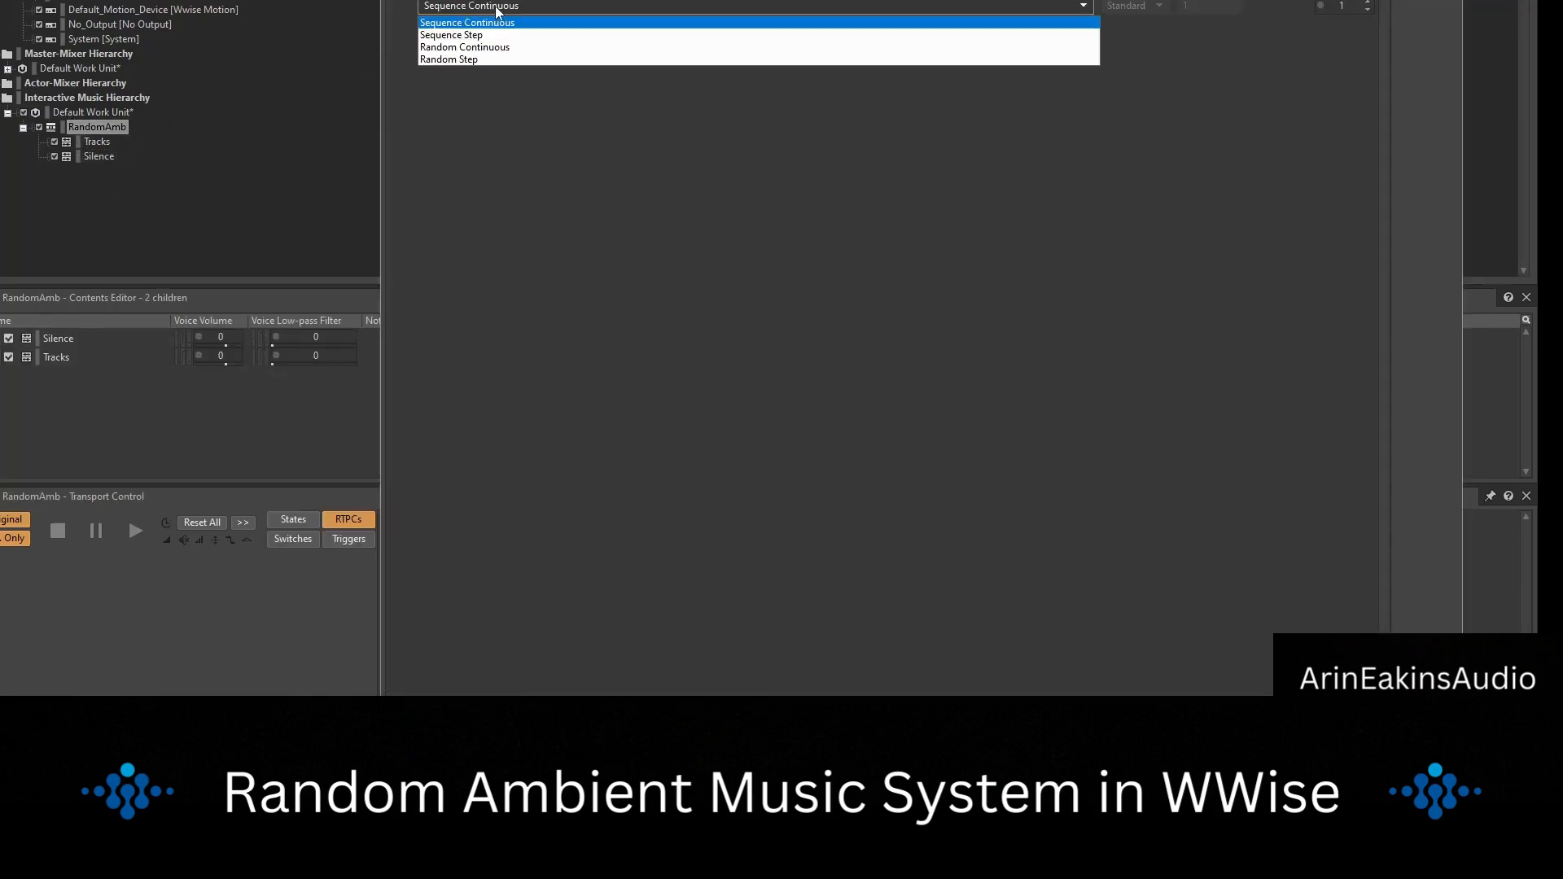
left_click(471, 49)
Add the Tracks and Silence segments to RandomAmb's random playlist group.
left_click(95, 142)
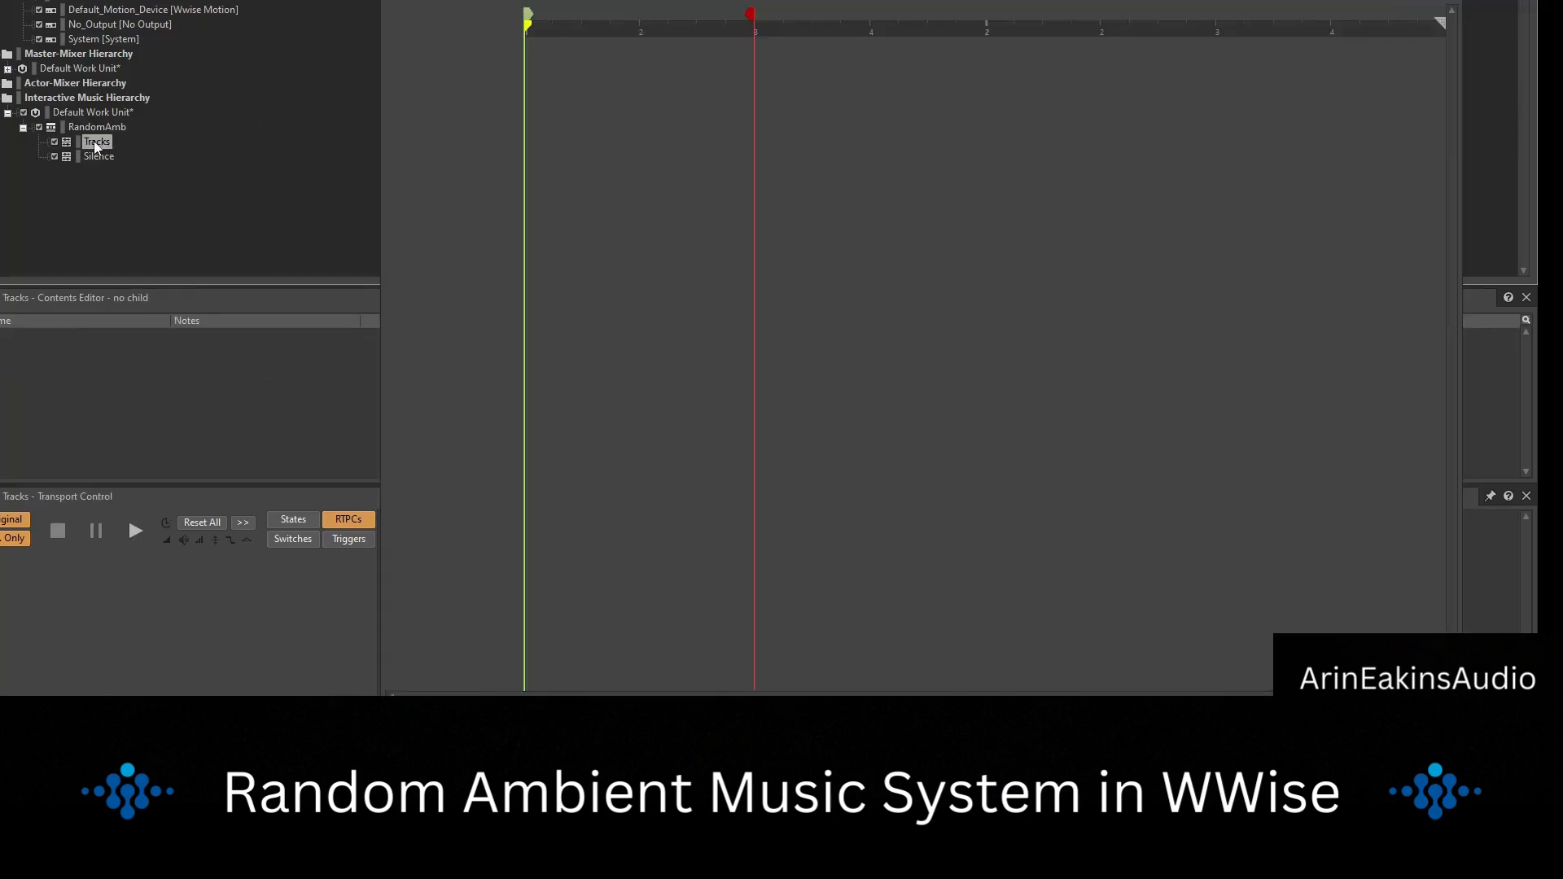
left_click(97, 128)
left_click_drag(99, 144, 500, 83)
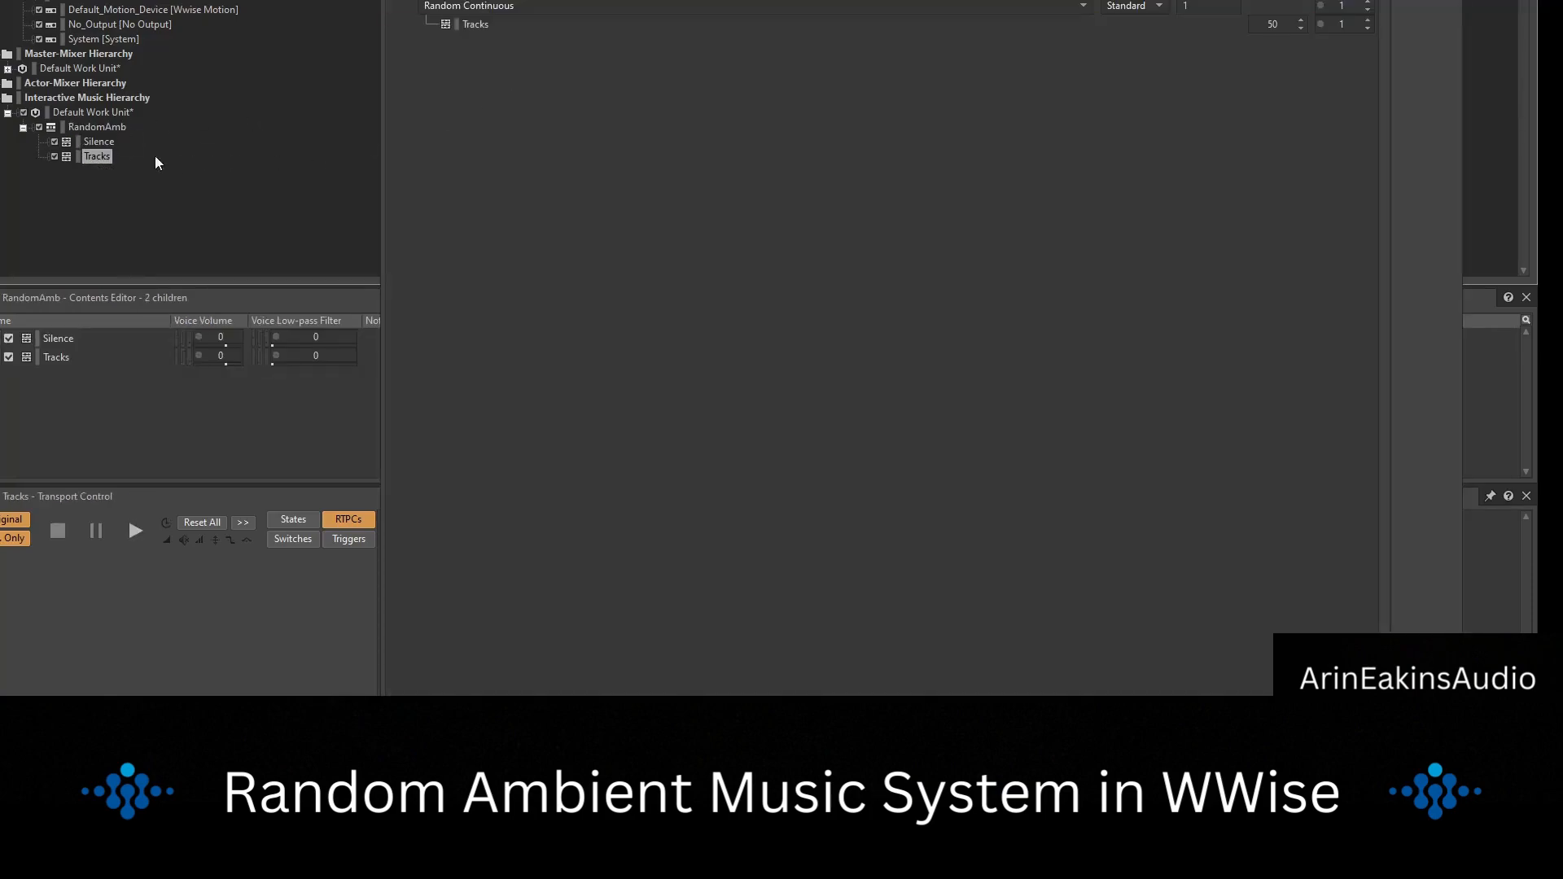
left_click_drag(99, 143, 487, 120)
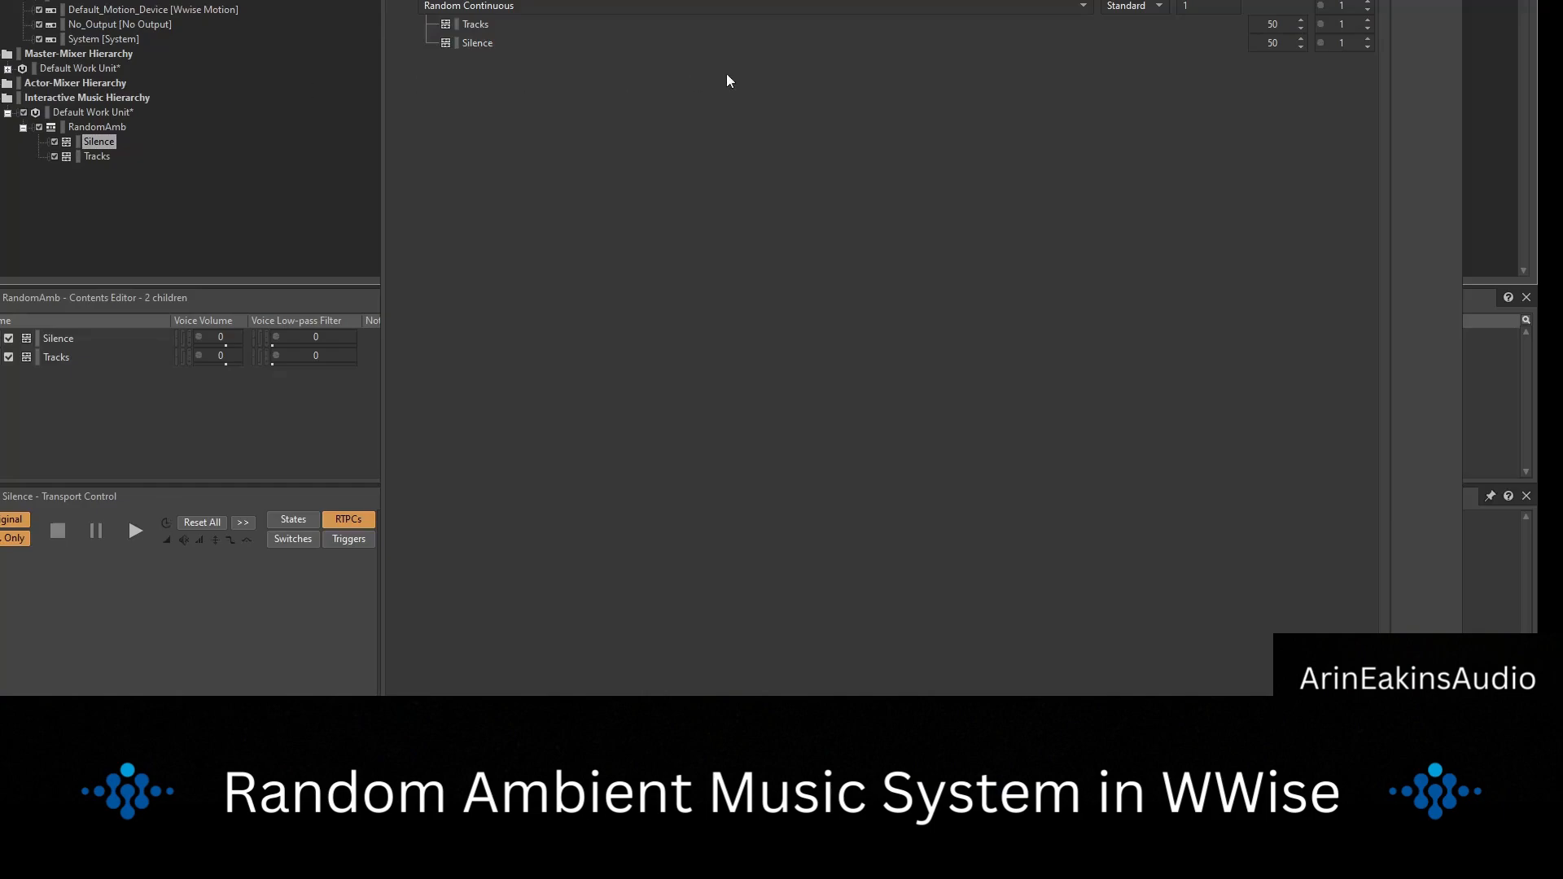
left_click(112, 124)
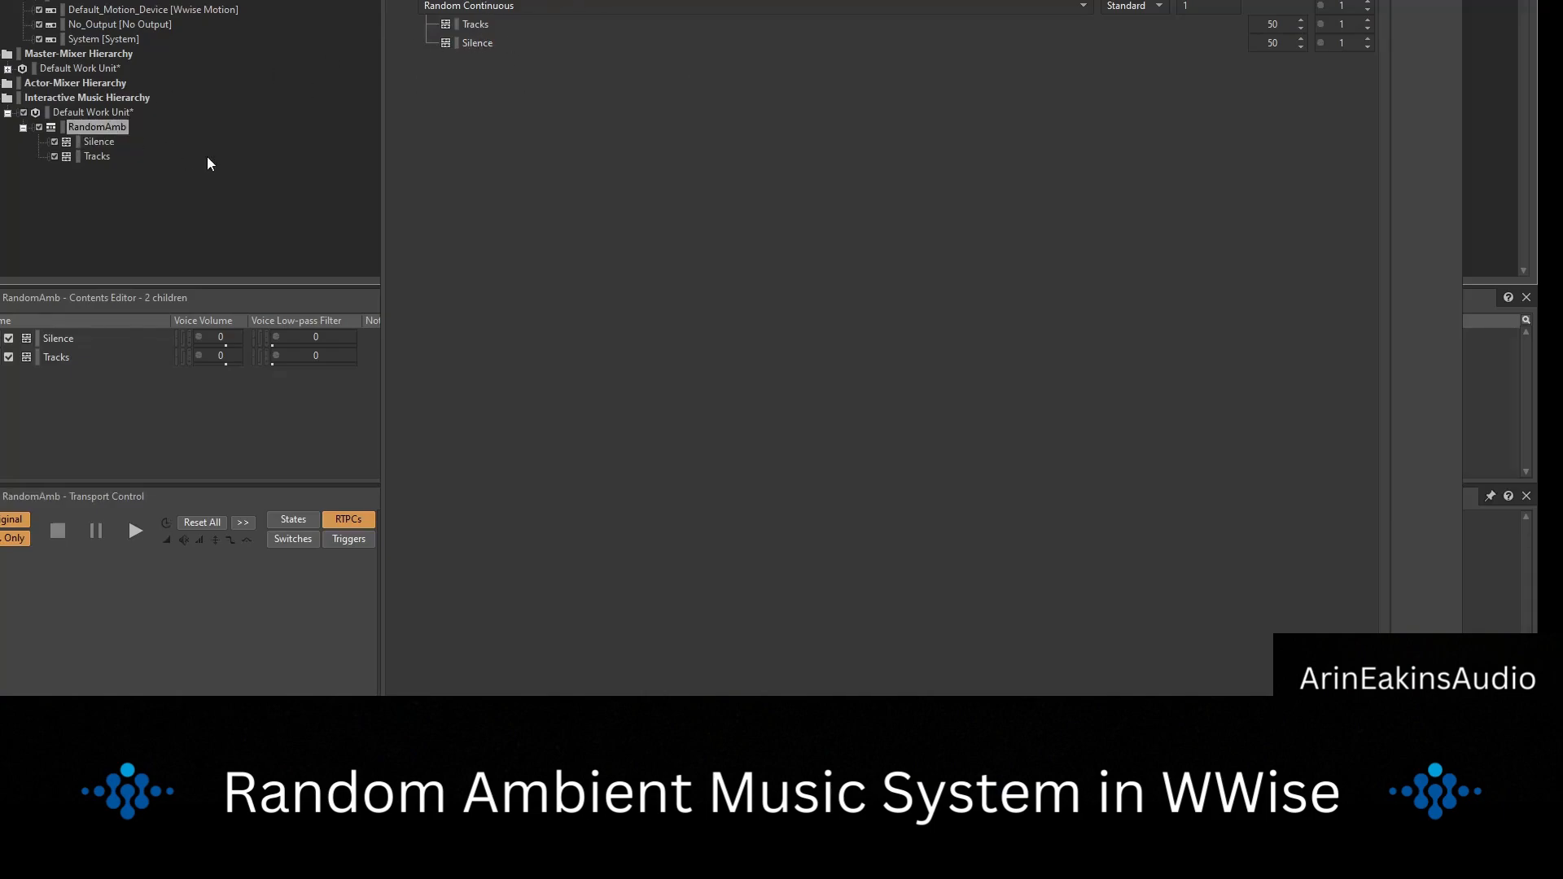
Switch to File Explorer, open Desktop > 3D horror_audio > music > AmbStems, and move its window clear of the project hierarchy.
left_click(666, 724)
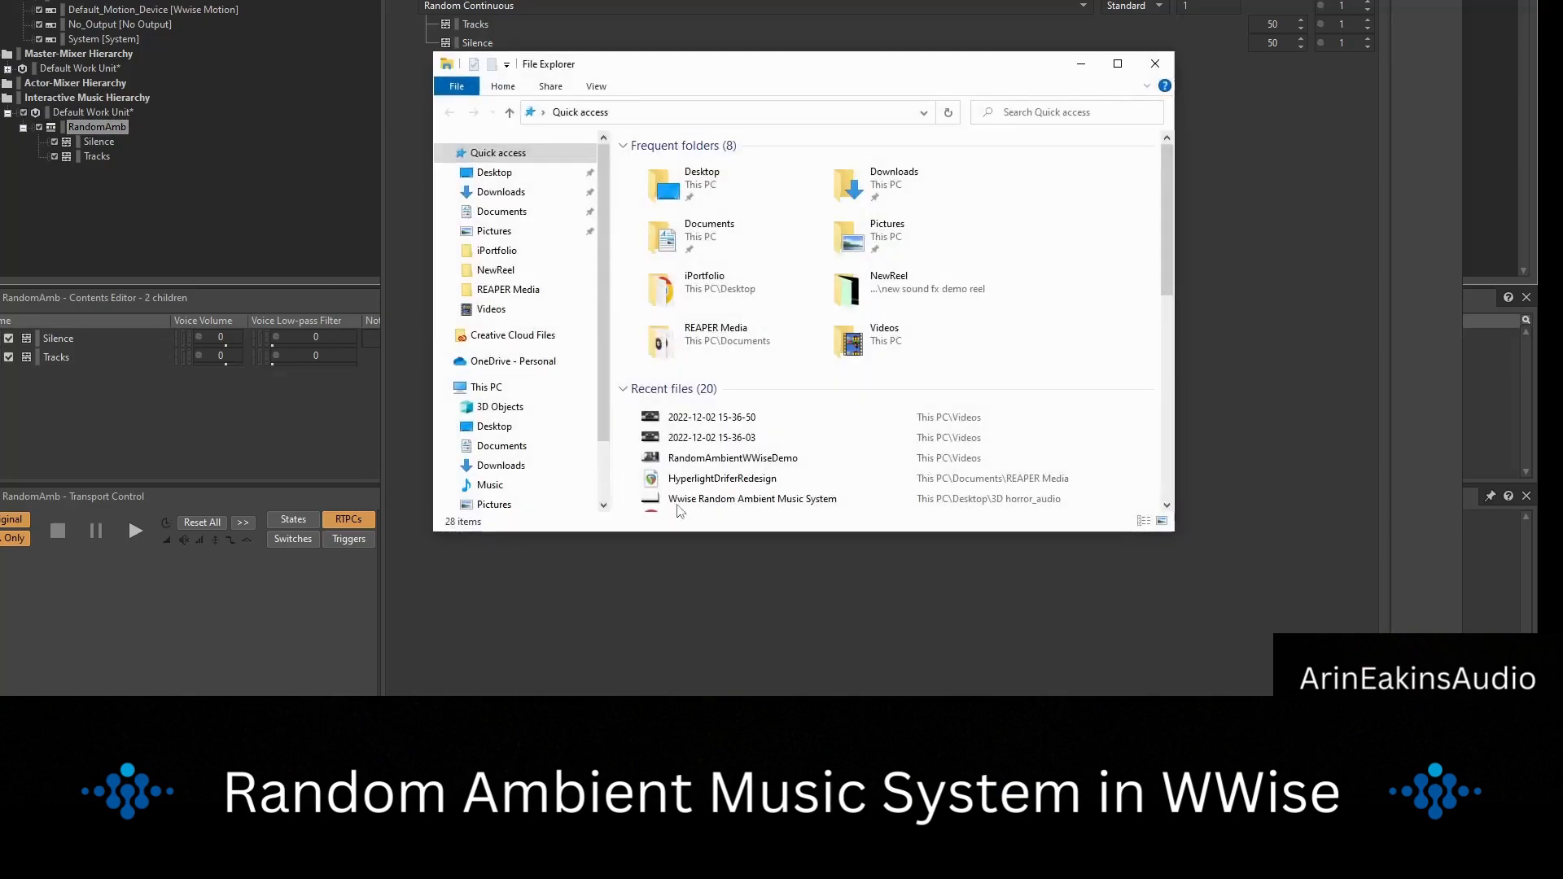
left_click(495, 173)
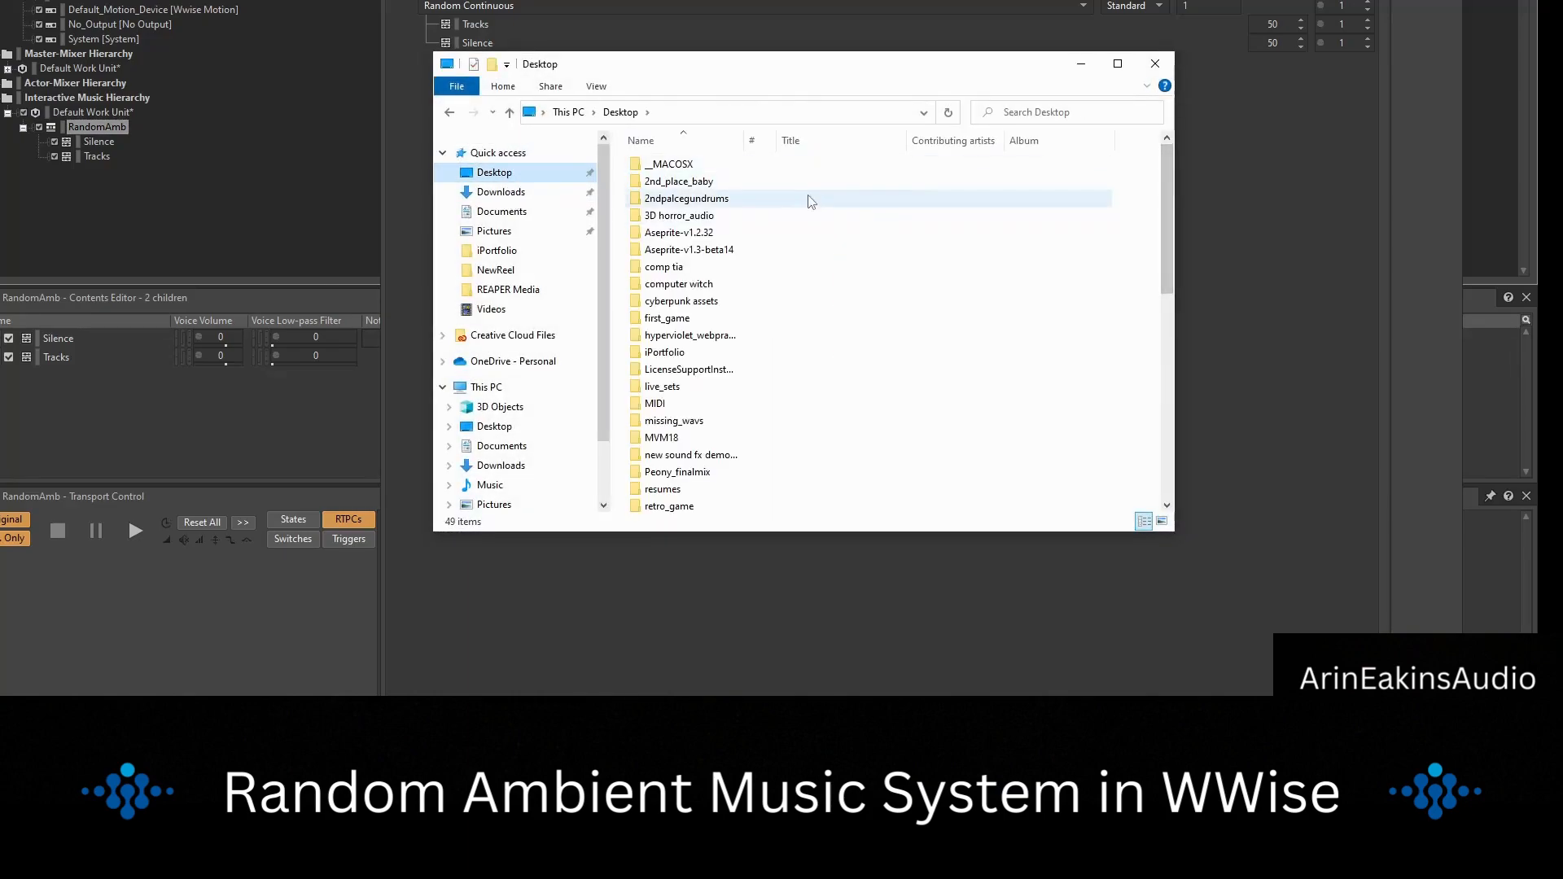
double_click(788, 215)
double_click(718, 164)
double_click(709, 163)
left_click(694, 166)
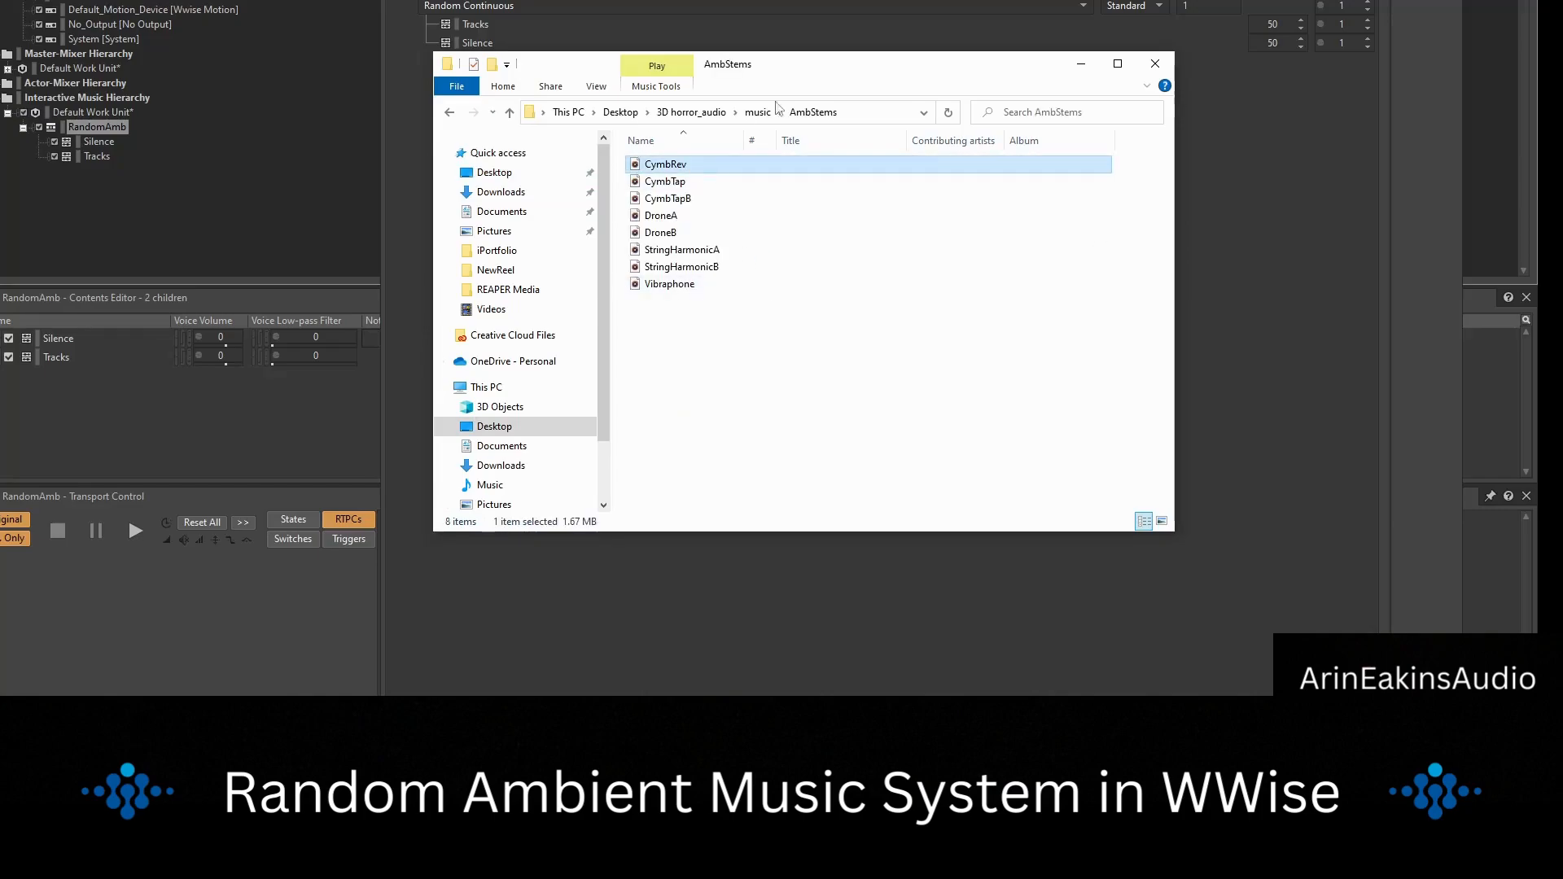
left_click_drag(933, 76, 1243, 83)
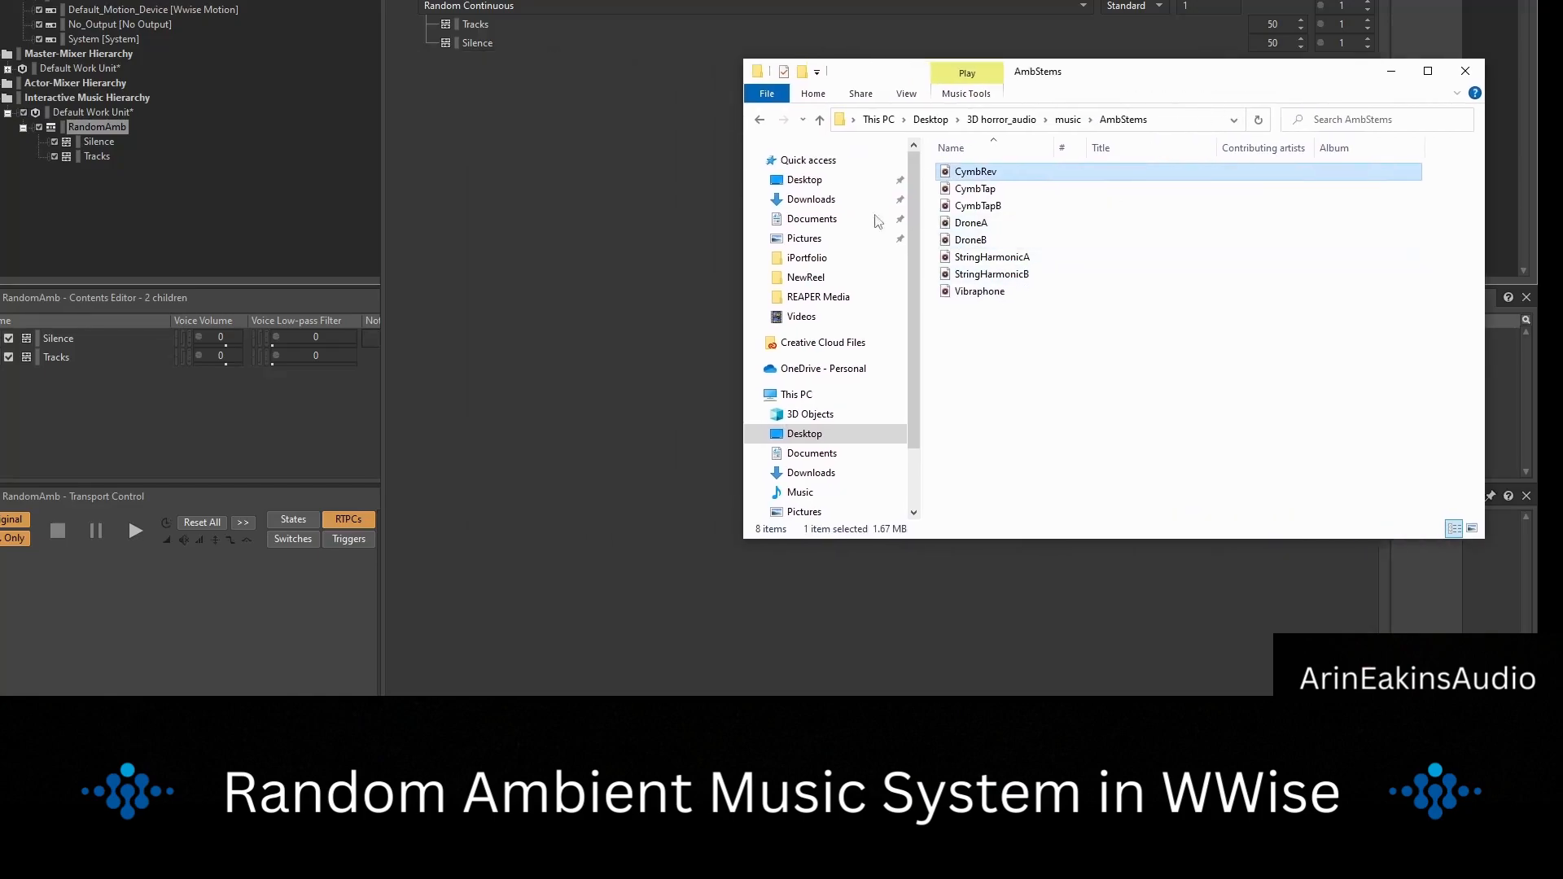
Import DroneA and DroneB from the AmbStems folder as music tracks in the Tracks segment, replacing the existing originals.
left_click(1001, 256)
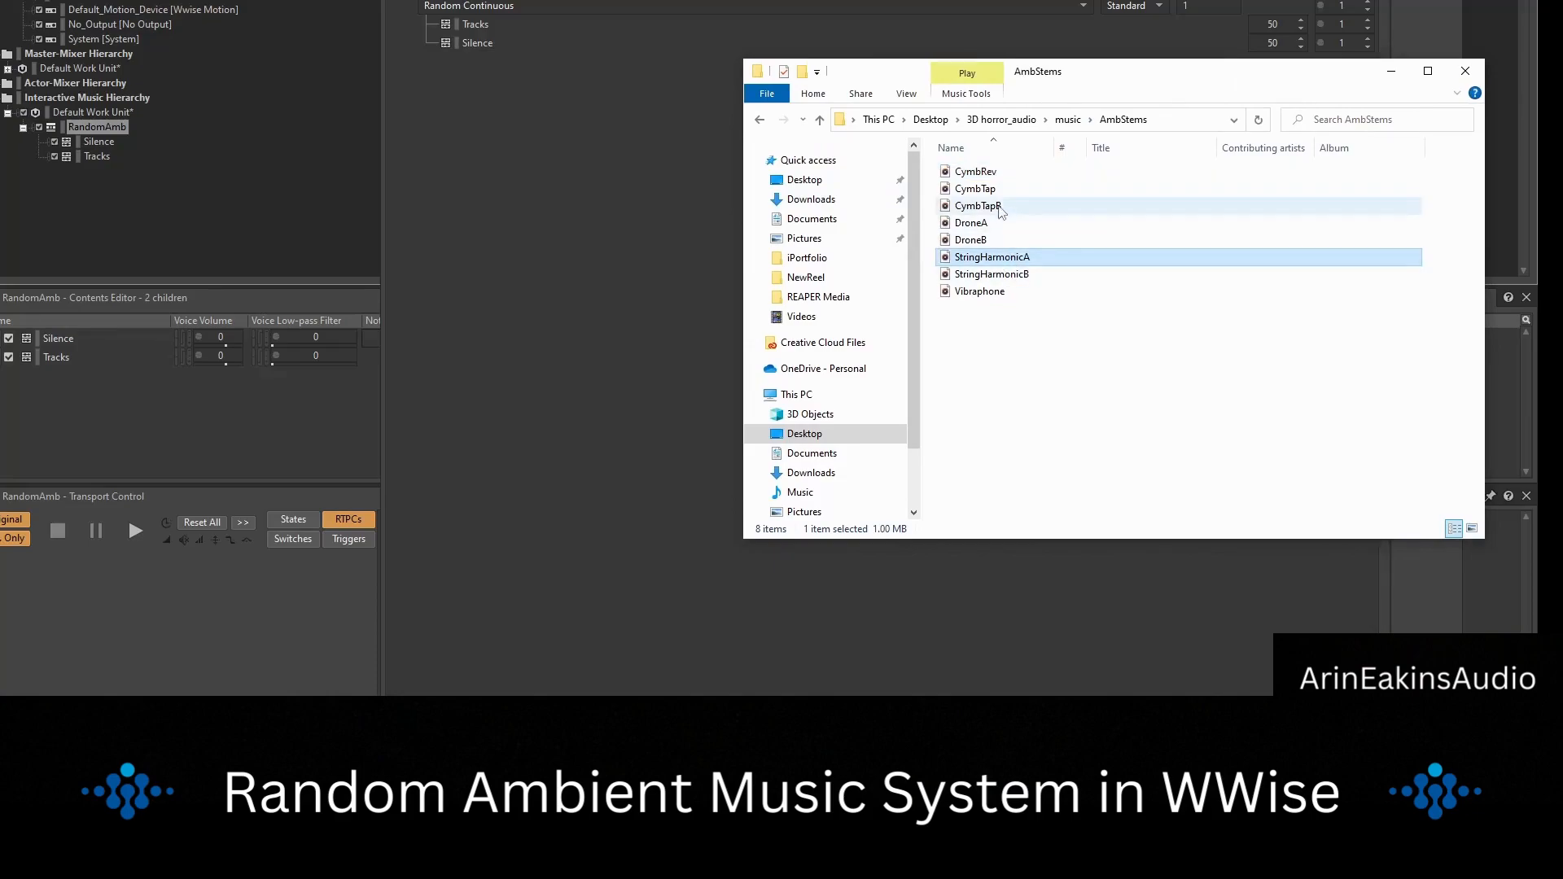
left_click(985, 240)
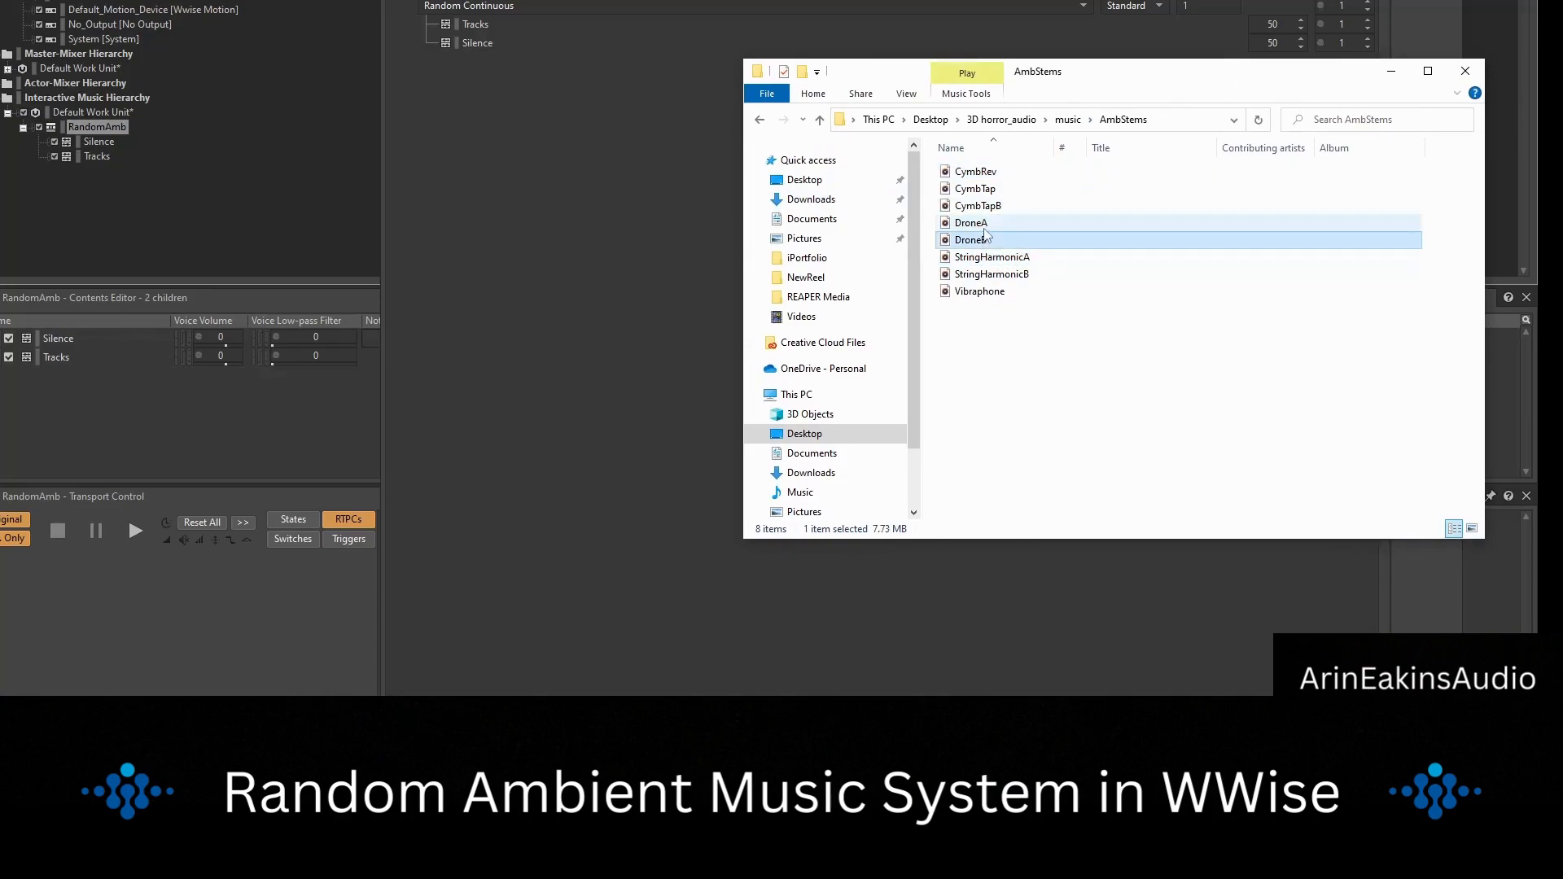
left_click(981, 226)
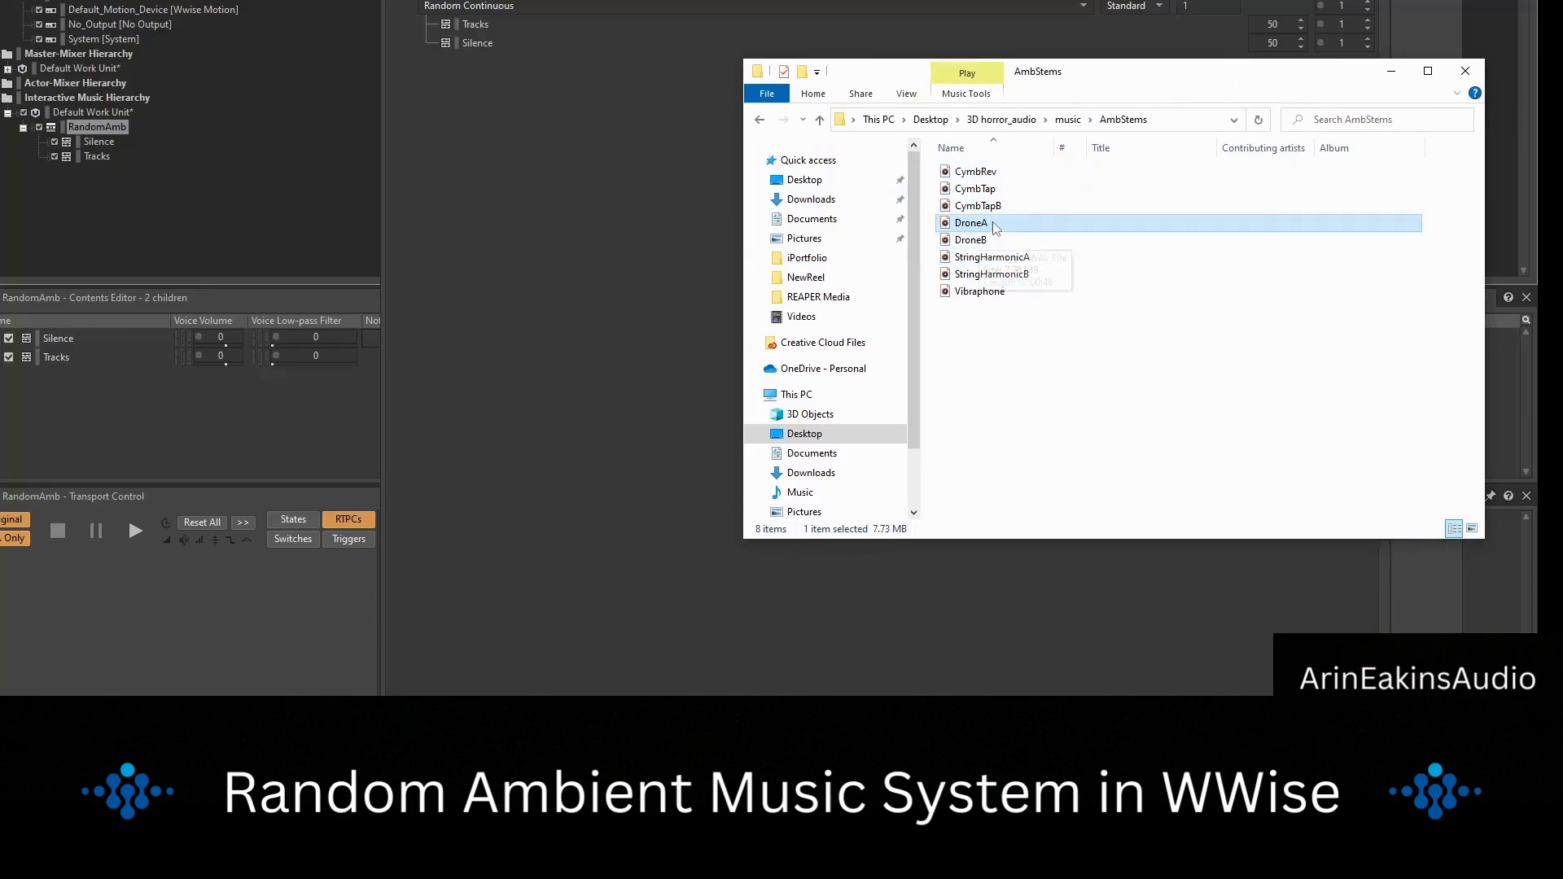
left_click(976, 244)
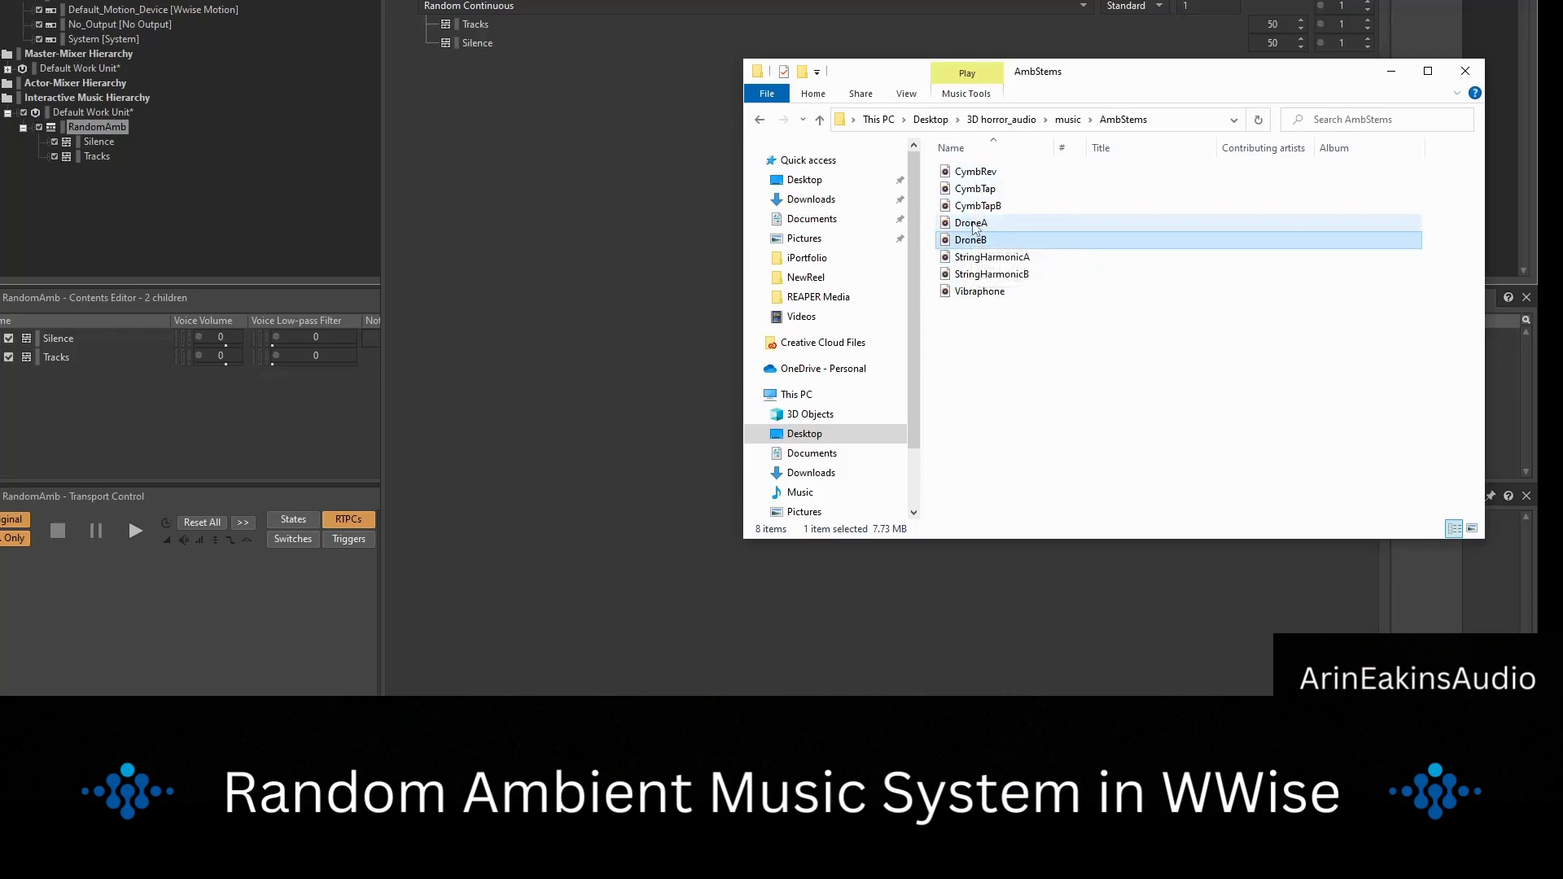
left_click(1007, 222, "ctrl")
left_click_drag(1012, 222, 110, 126)
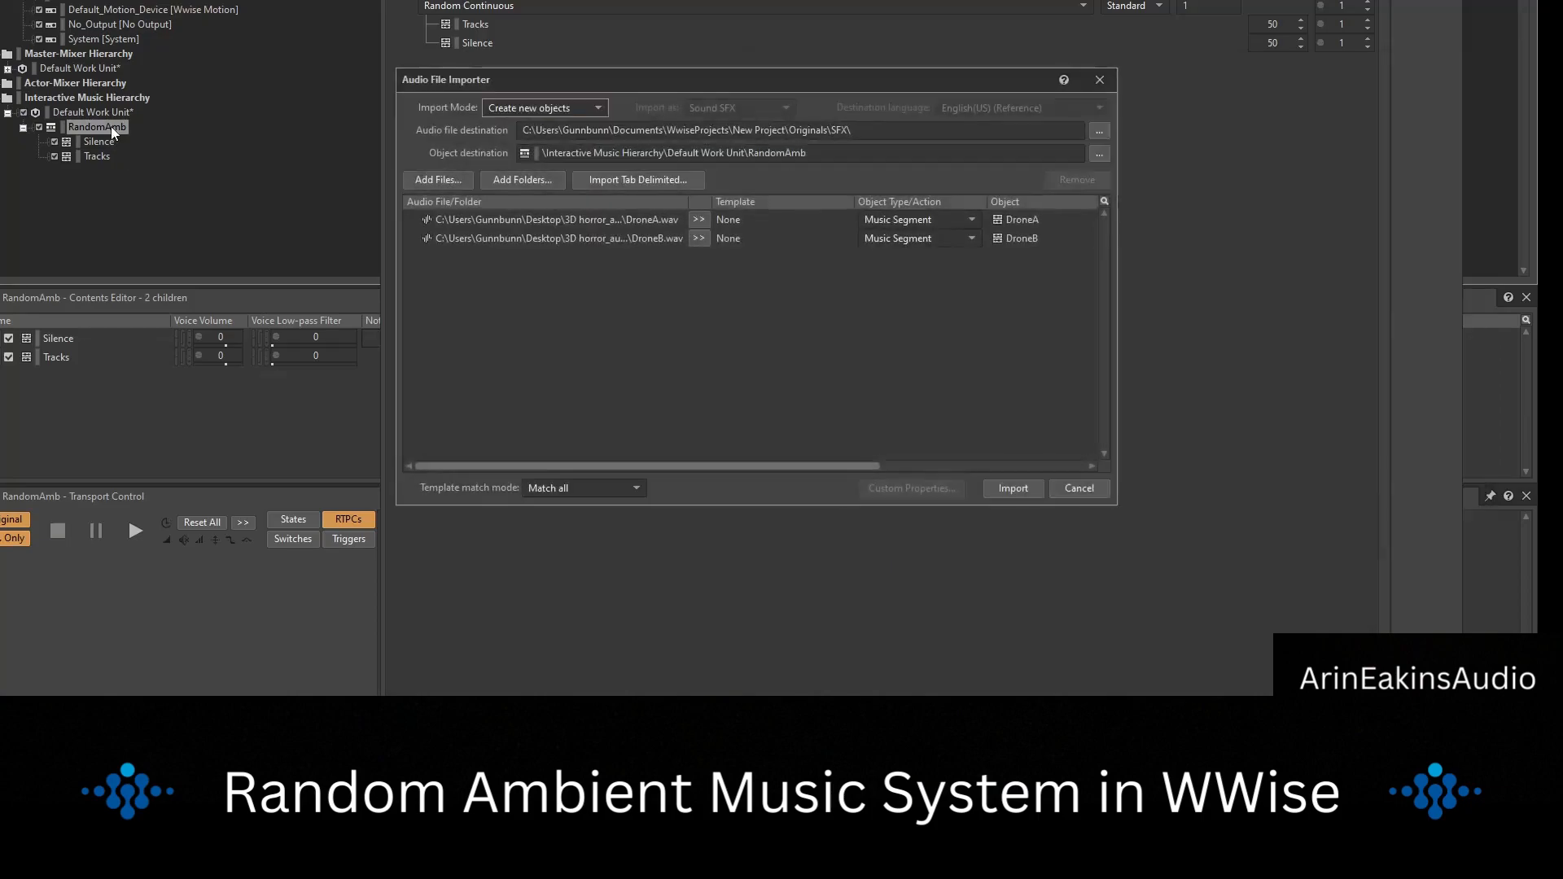
left_click(1100, 487)
left_click(109, 153)
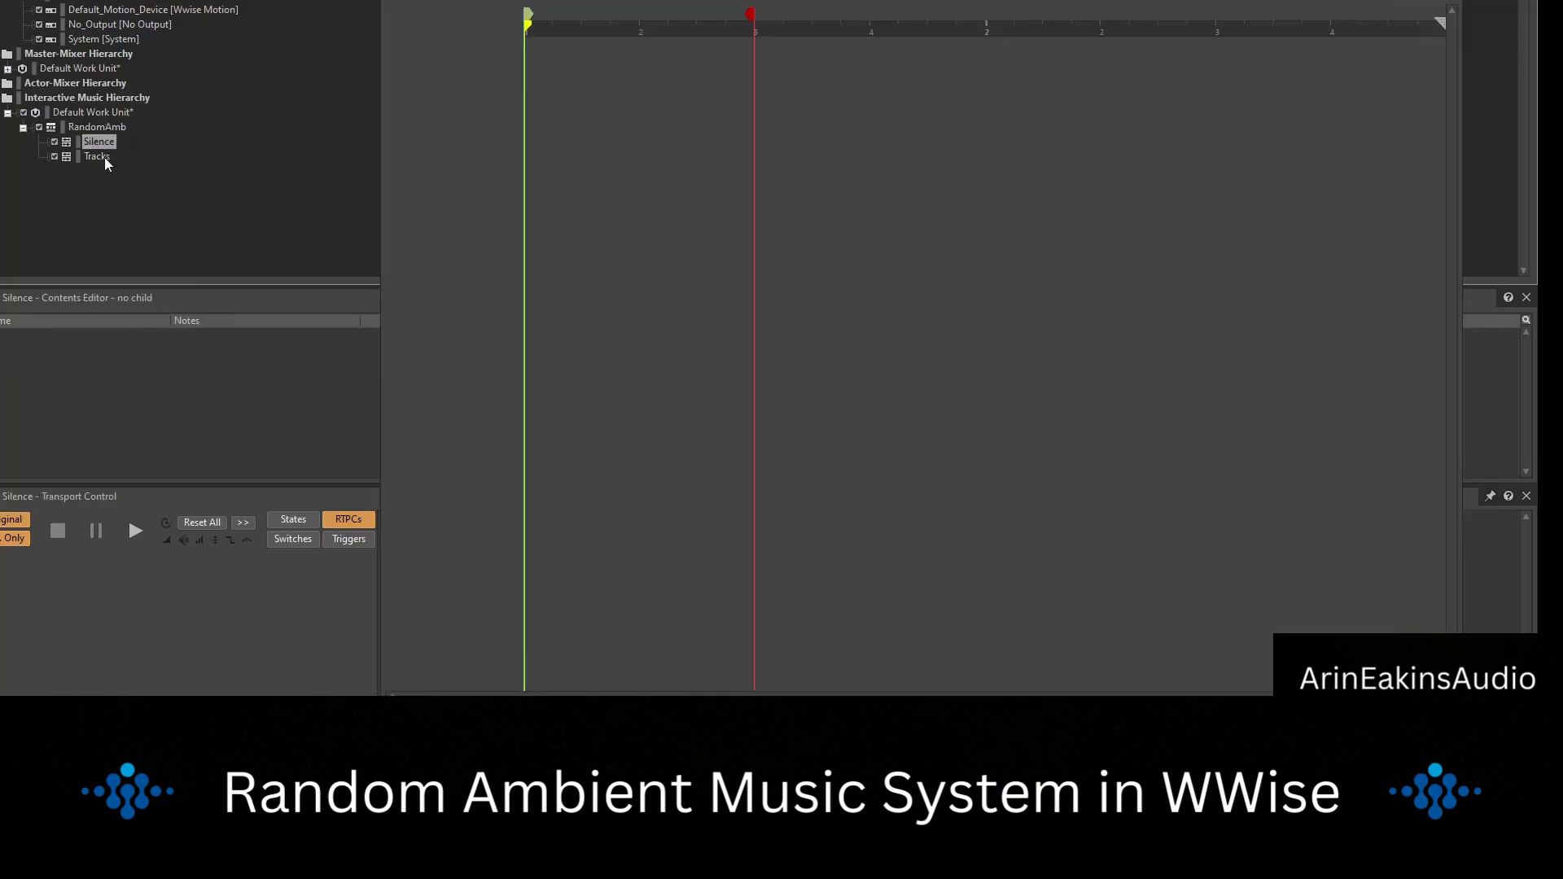
key("alt+Tab")
left_click_drag(1047, 233, 96, 153)
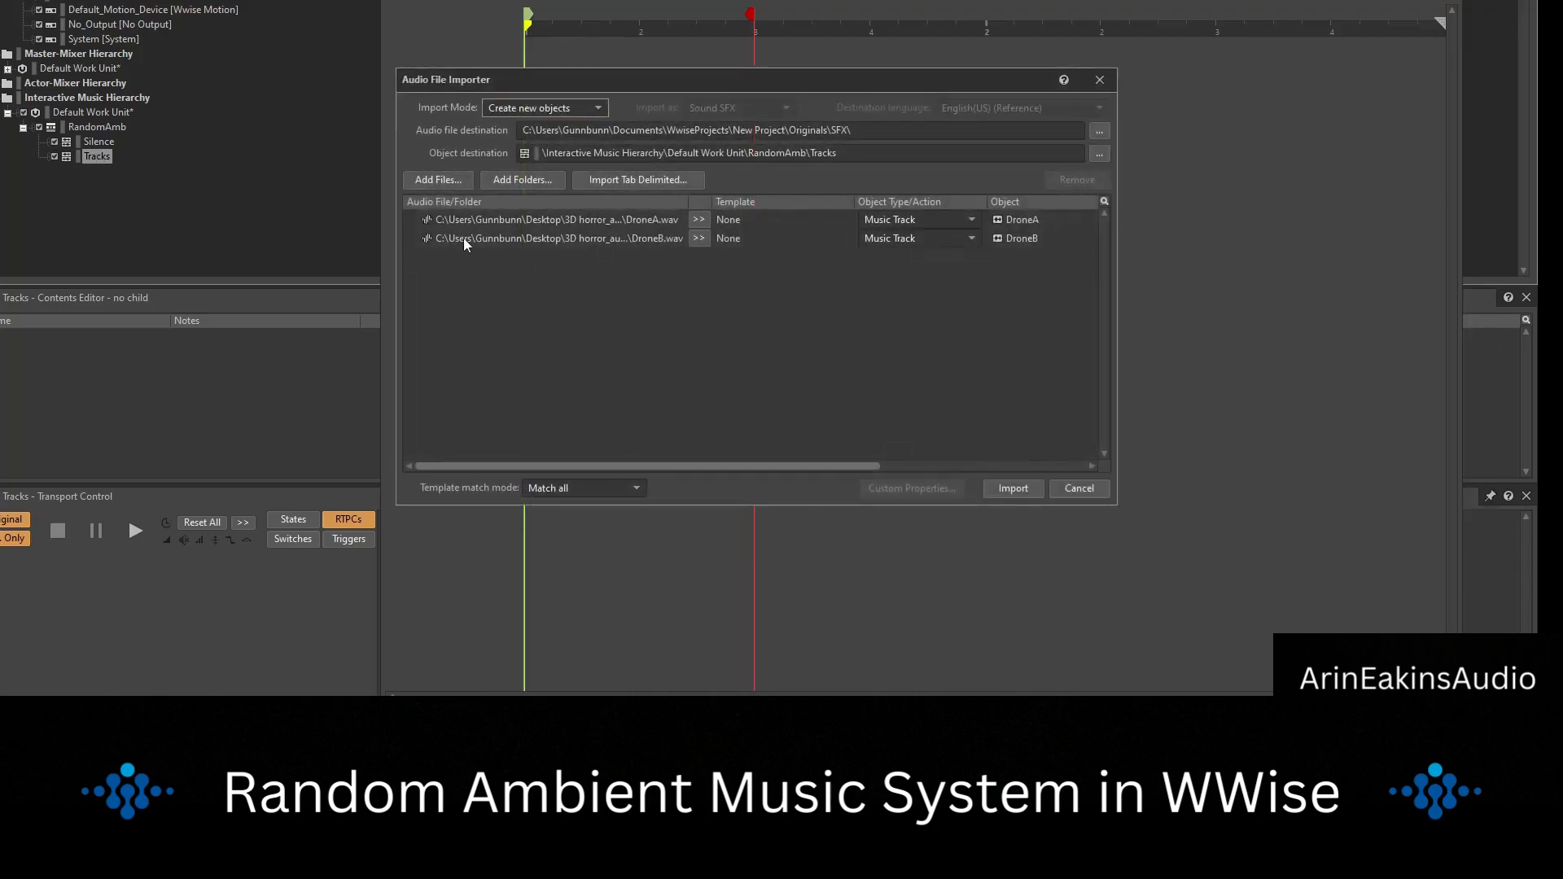
left_click(1014, 487)
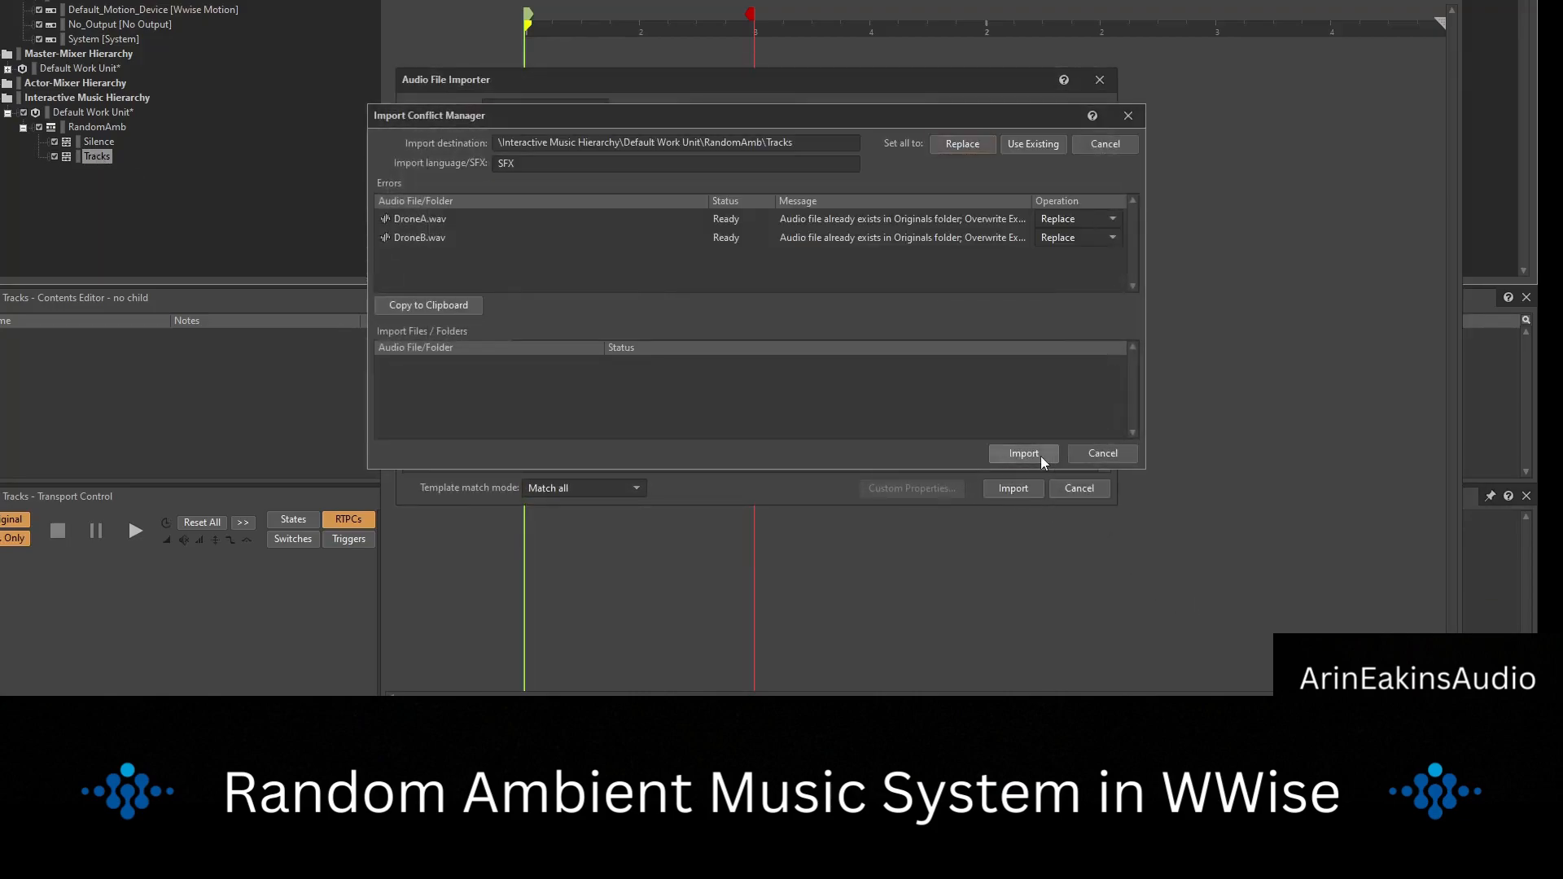
left_click(1032, 454)
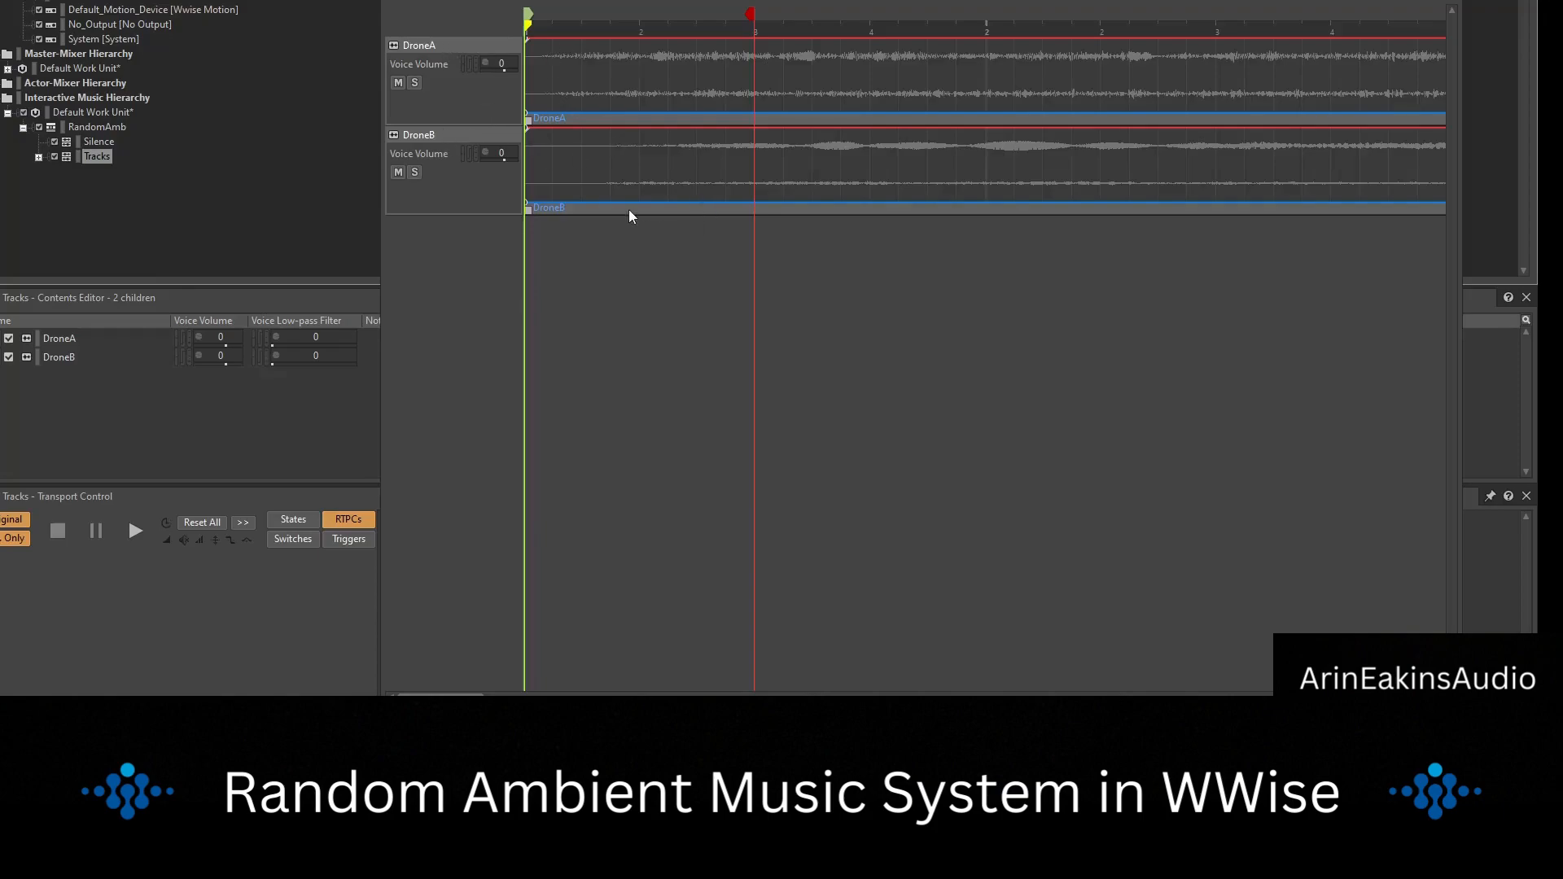
Set the DroneA track to Random Step and add a sub-track to it.
right_click(446, 43)
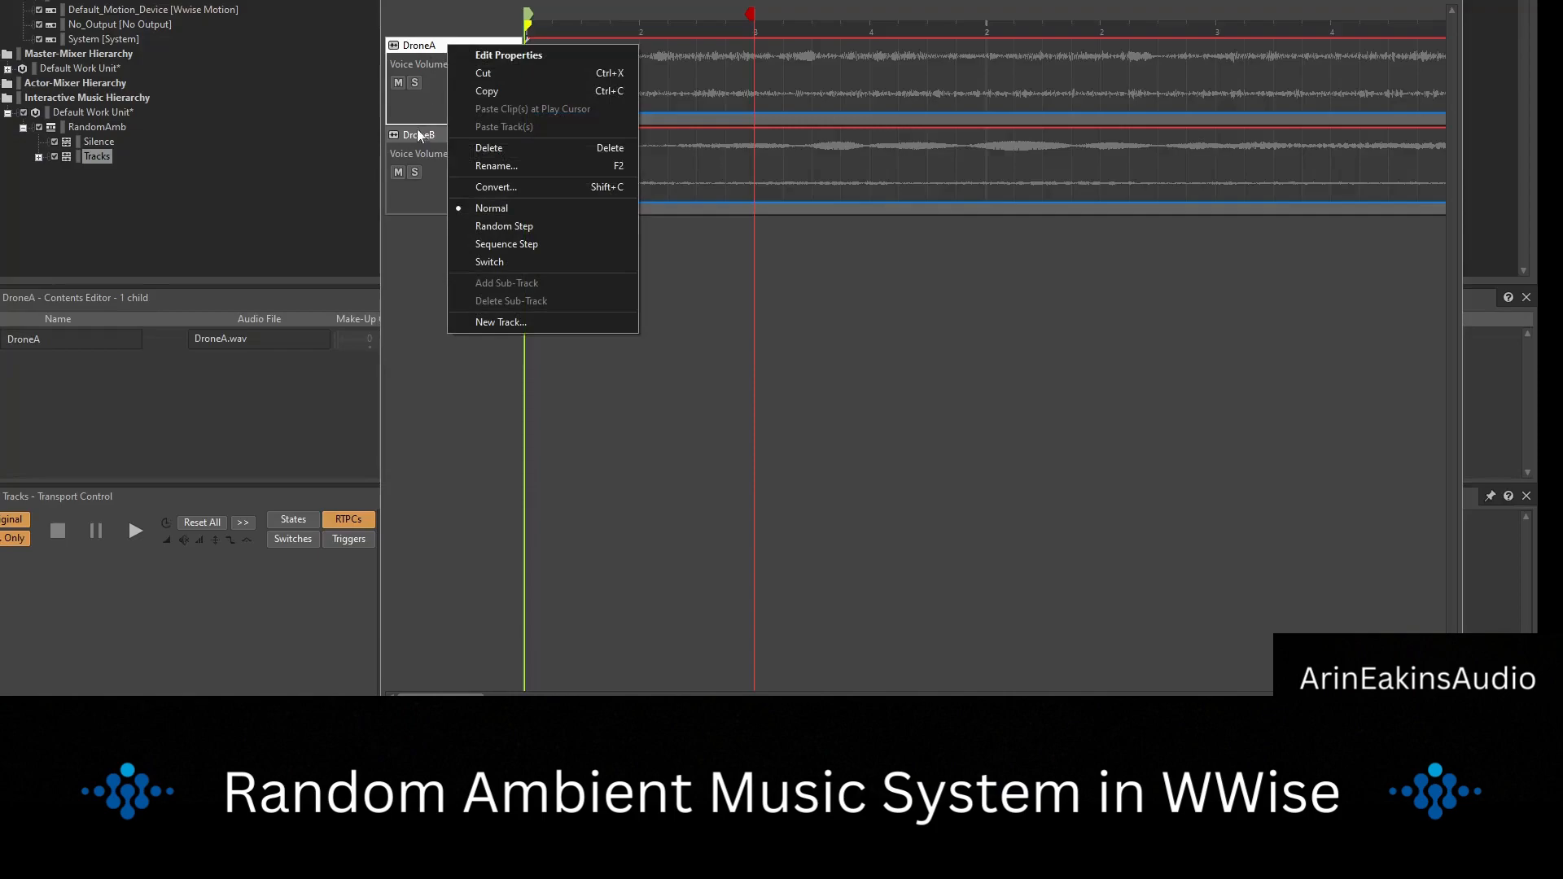
left_click(418, 130)
left_click(421, 65)
right_click(428, 43)
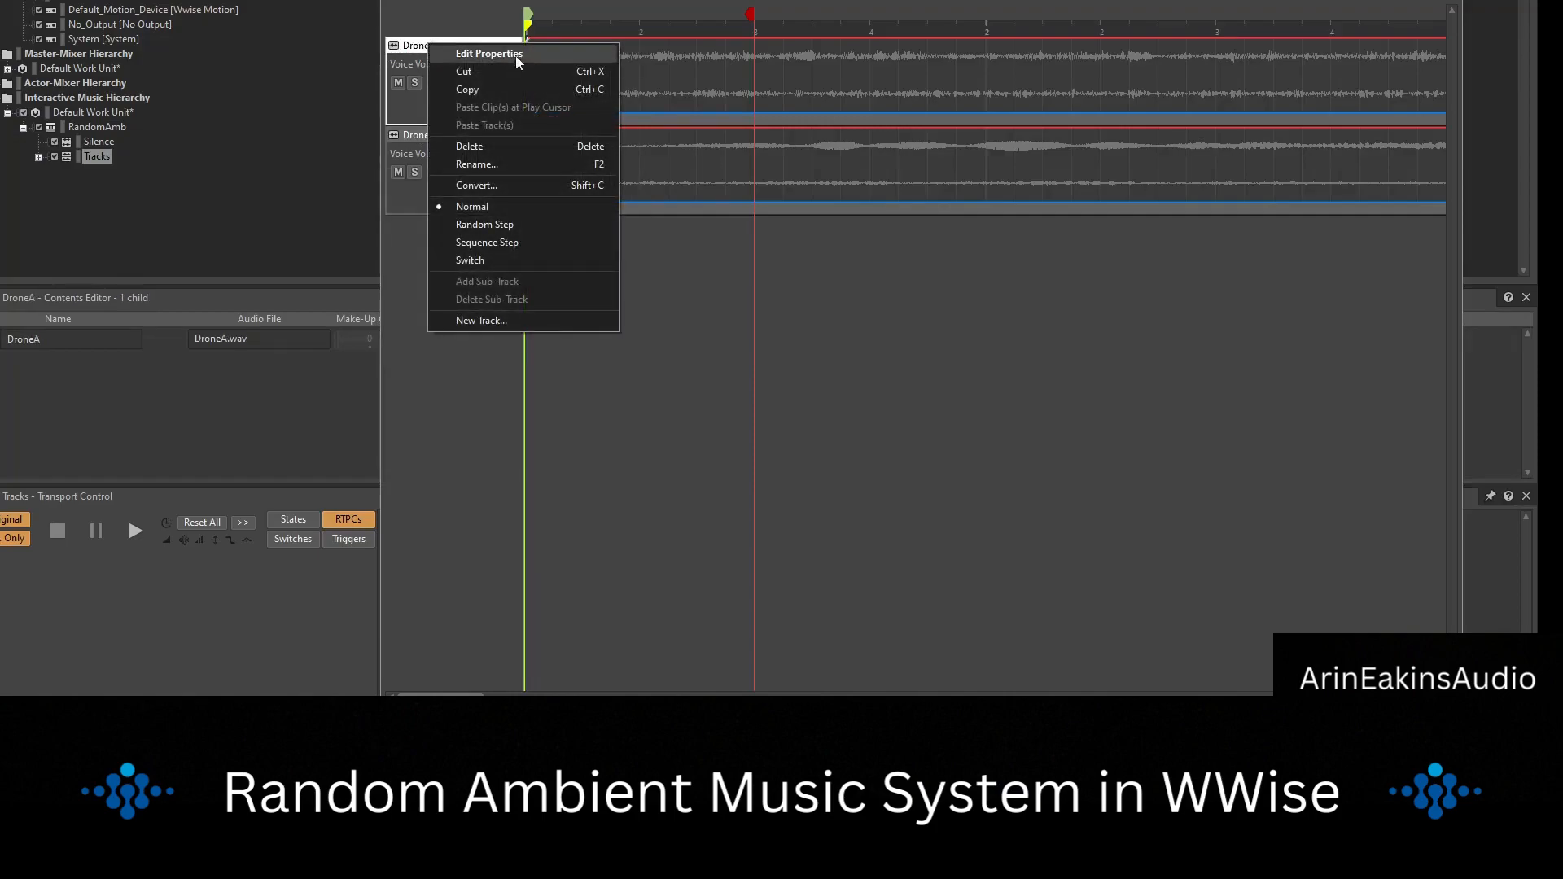
left_click(506, 226)
right_click(470, 45)
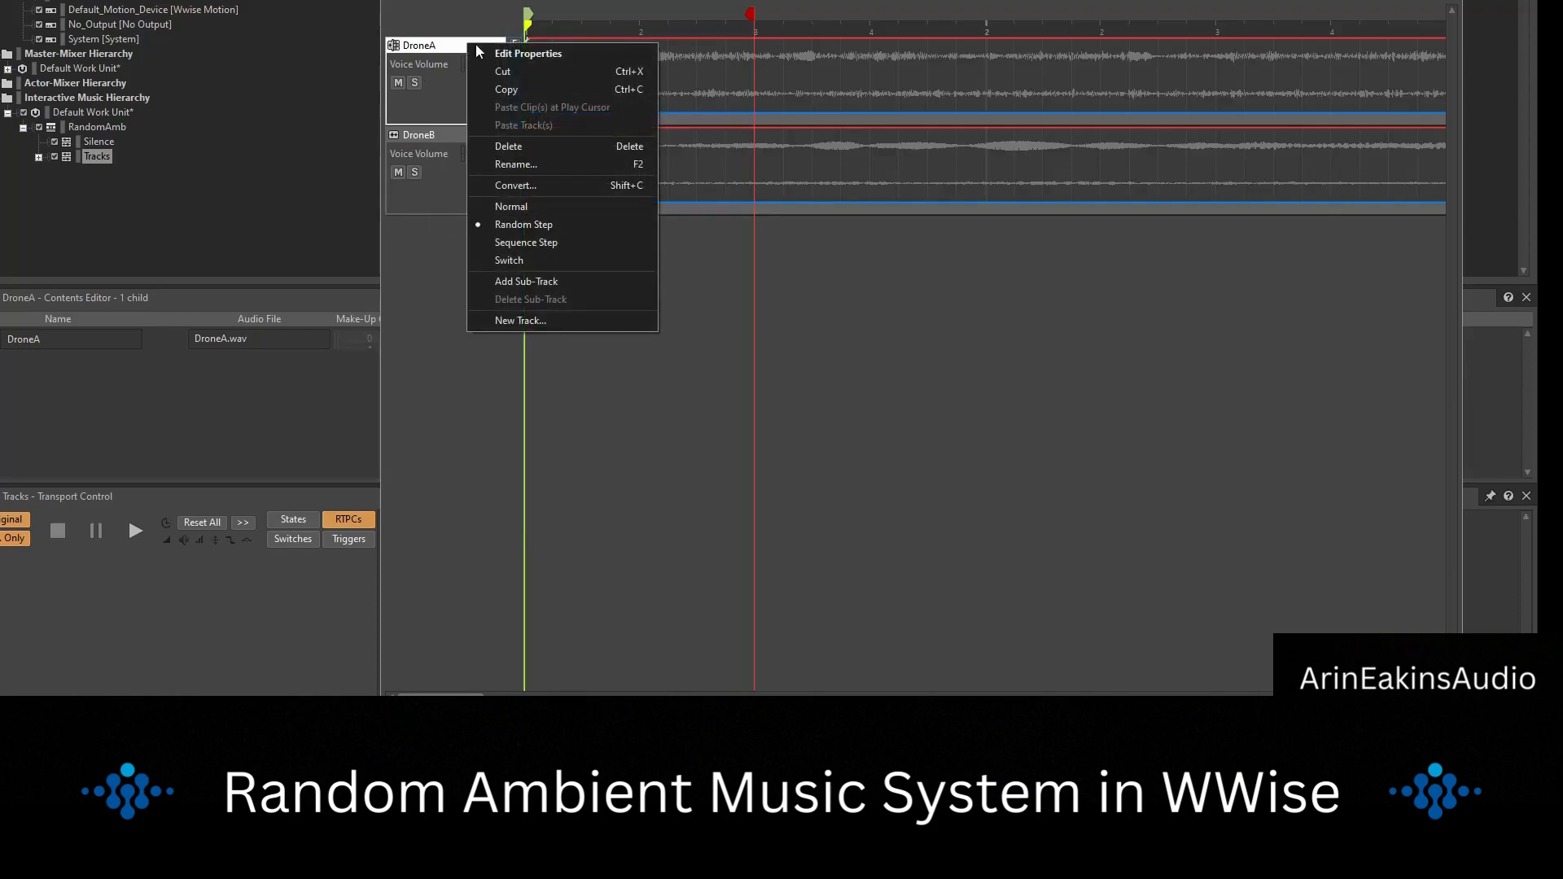
left_click(537, 280)
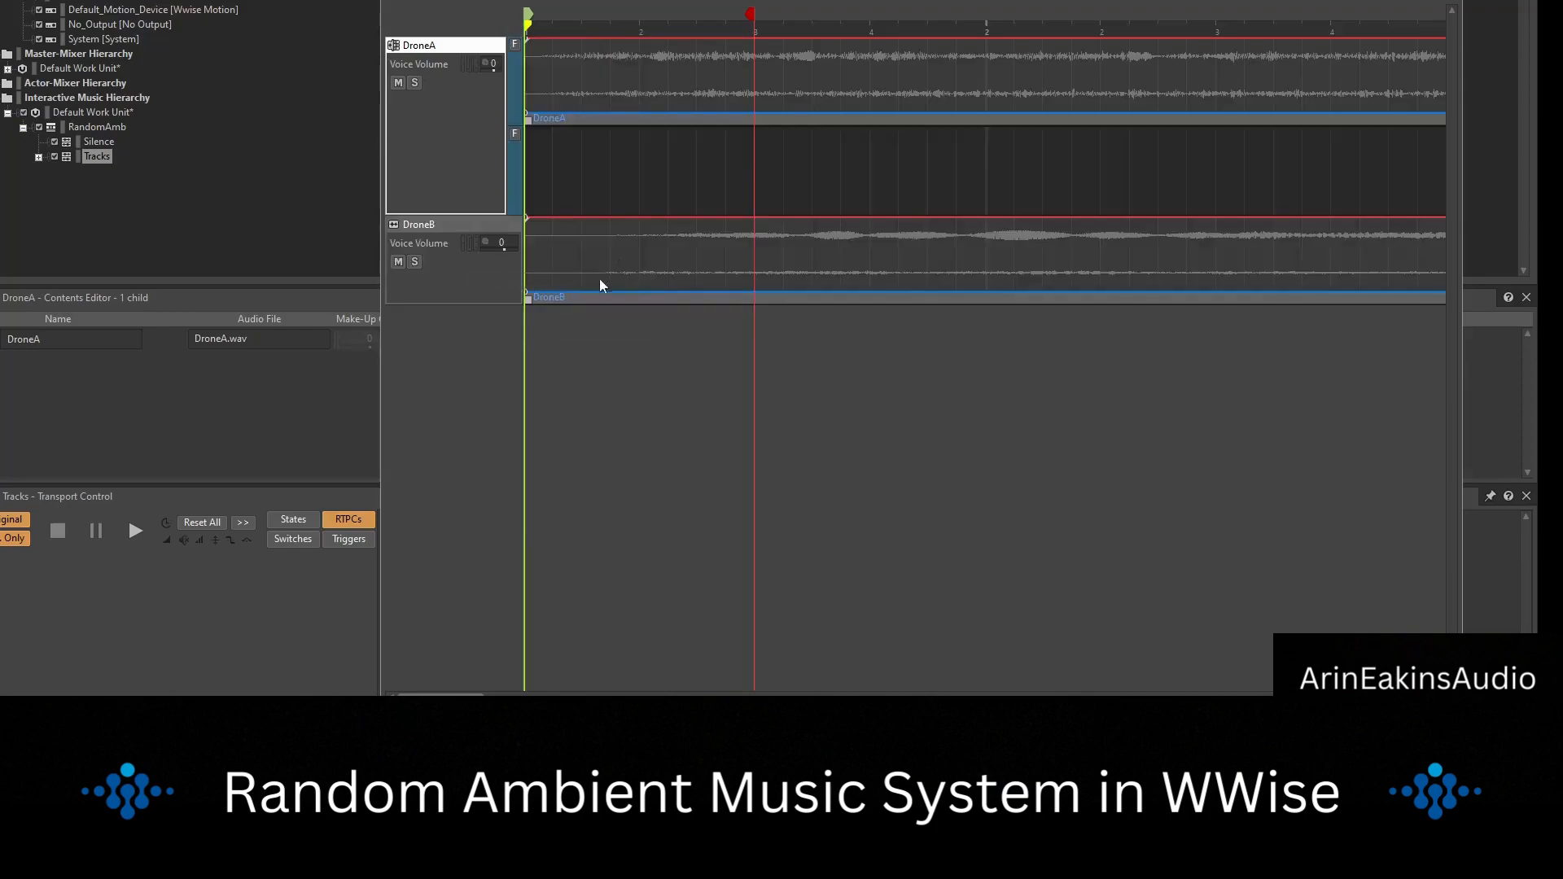
Move the DroneB clip to the start of DroneA's empty sub-track and delete the emptied DroneB track.
left_click_drag(558, 298, 558, 176)
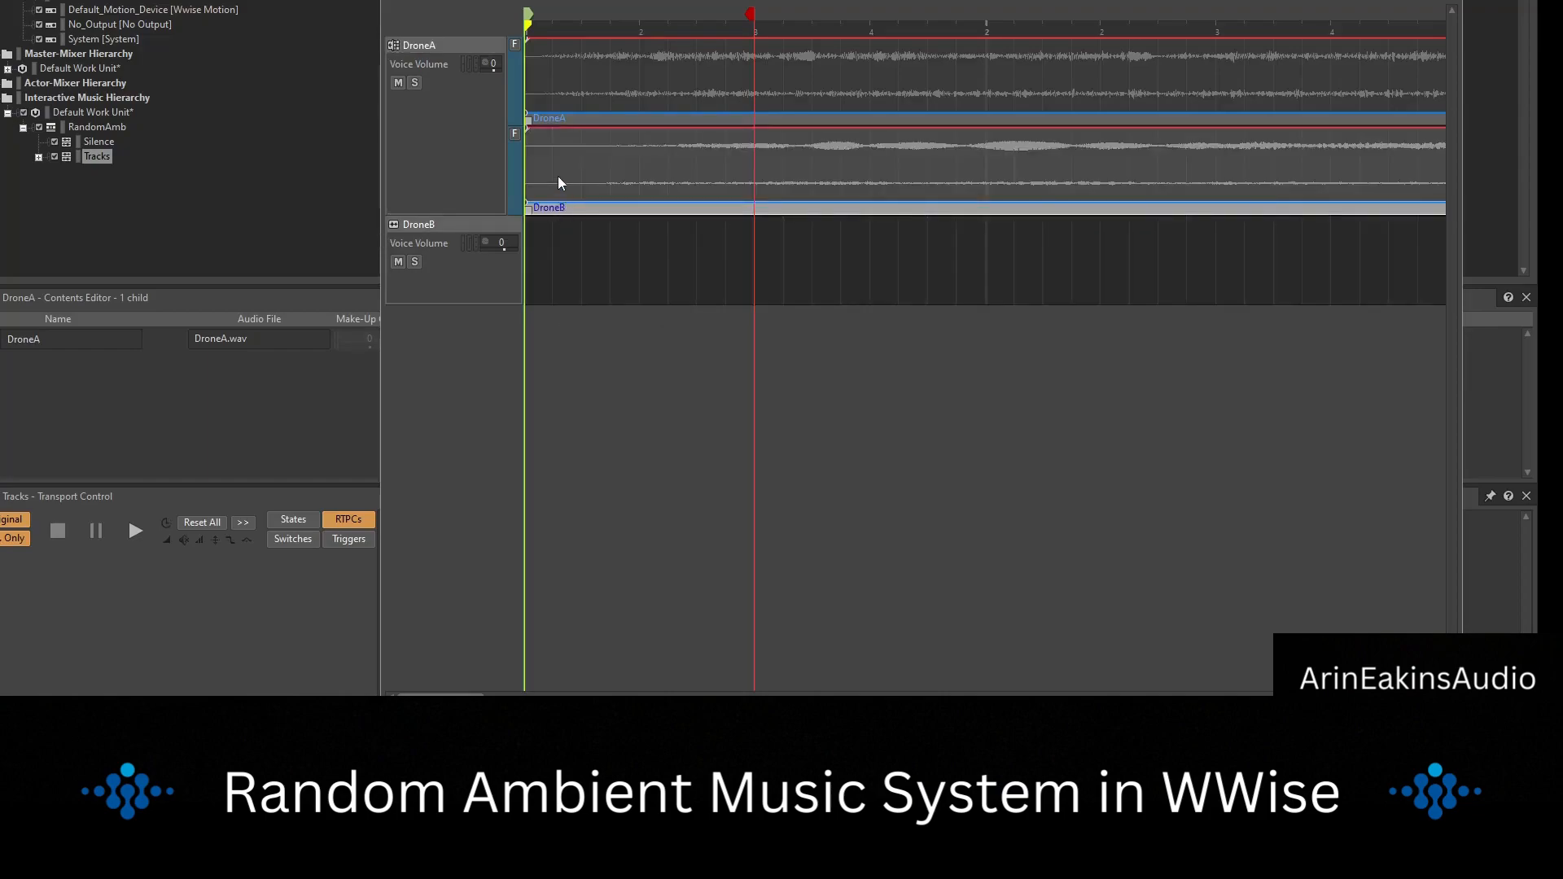
left_click(466, 232)
key("Delete")
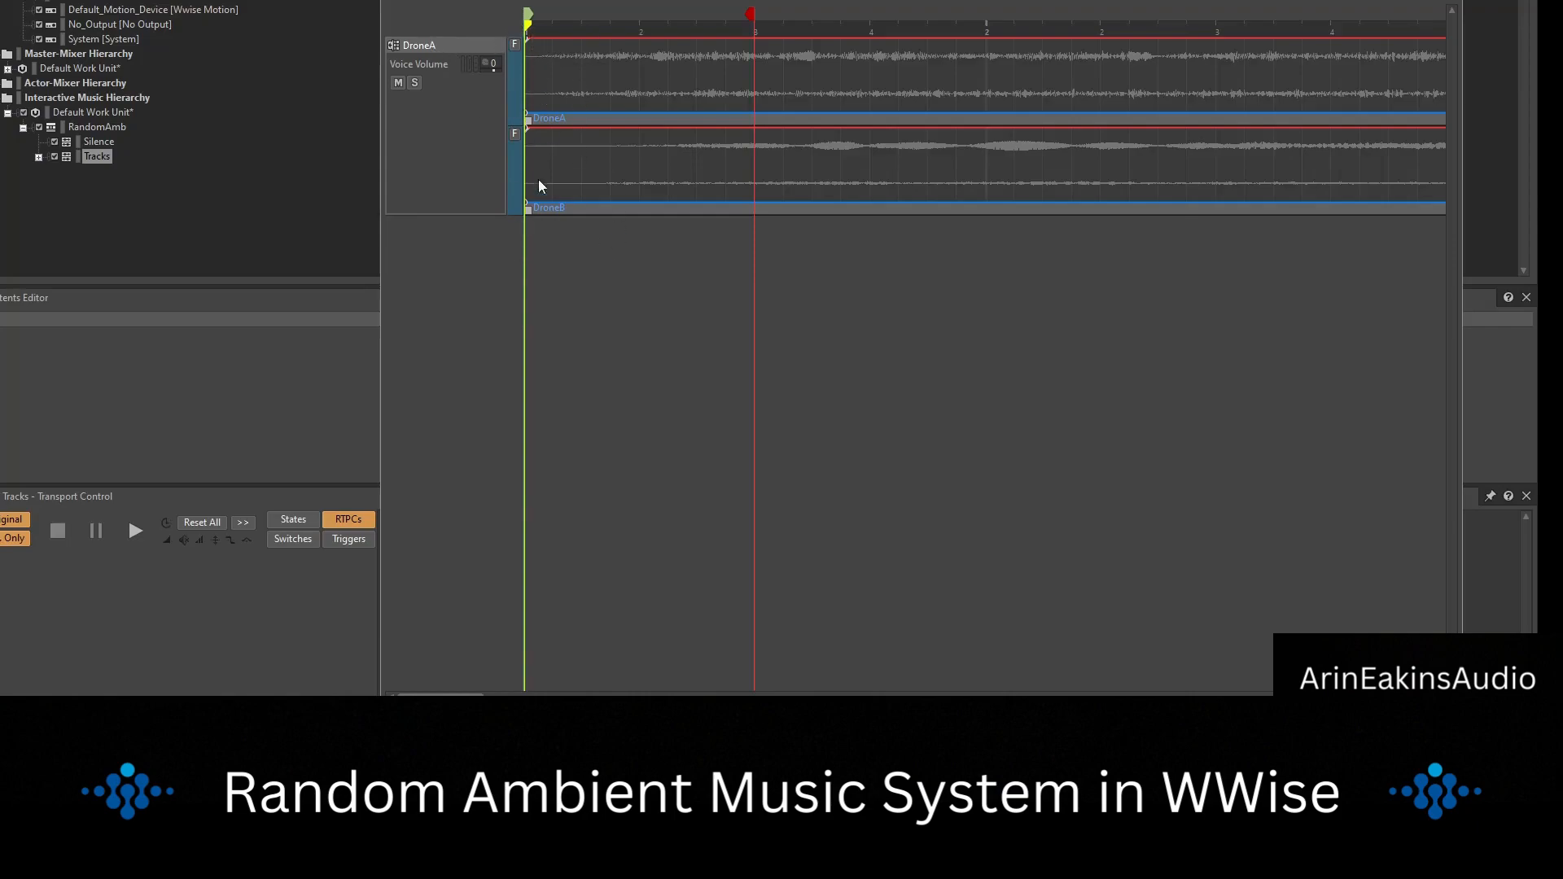
right_click(436, 41)
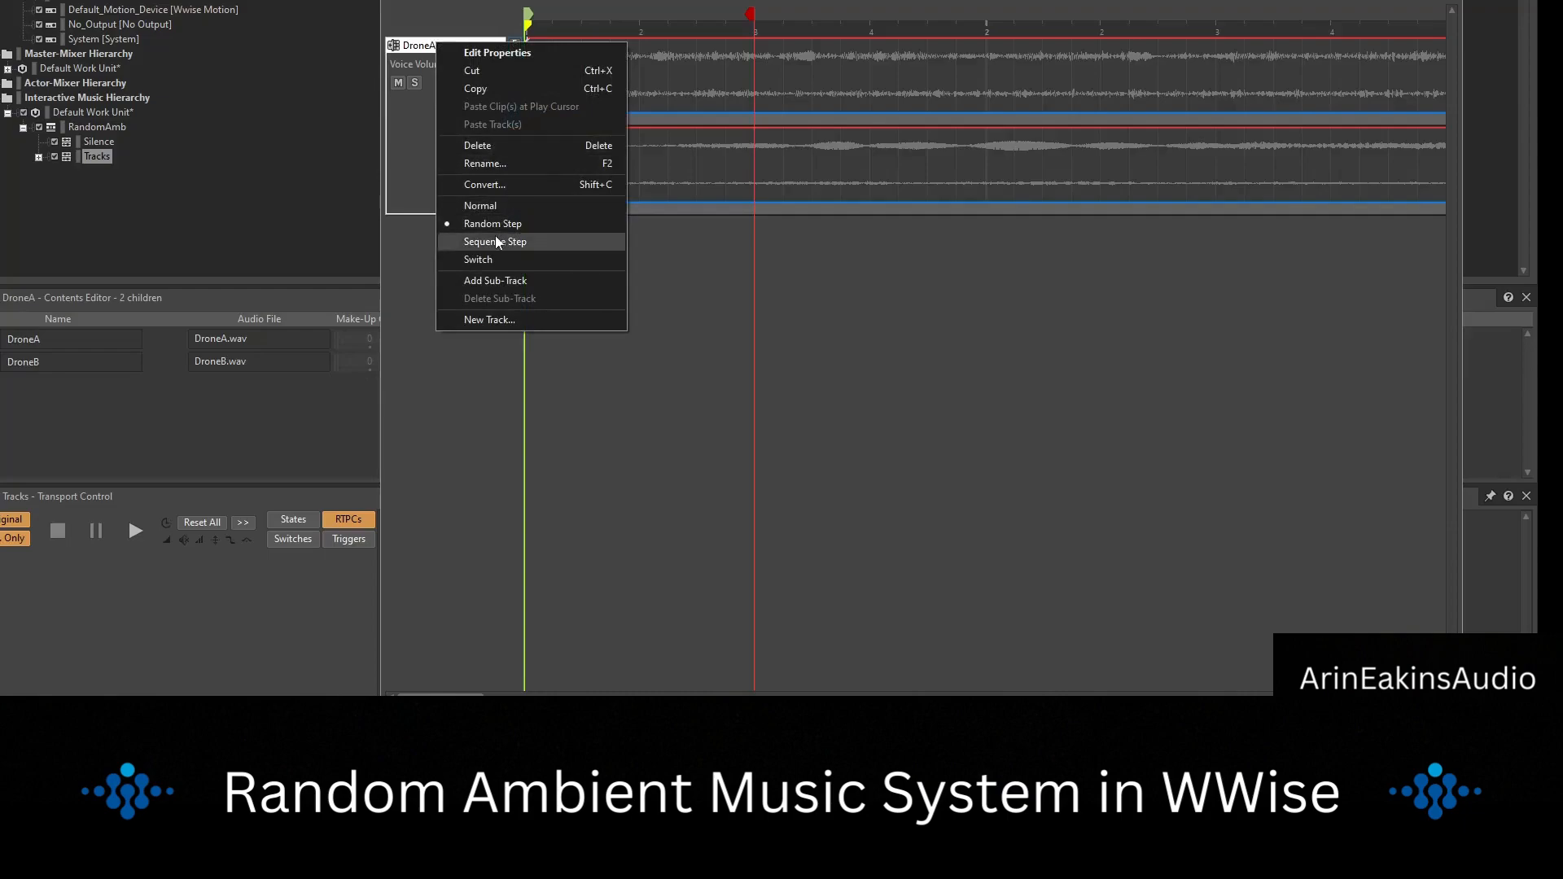
left_click(688, 301)
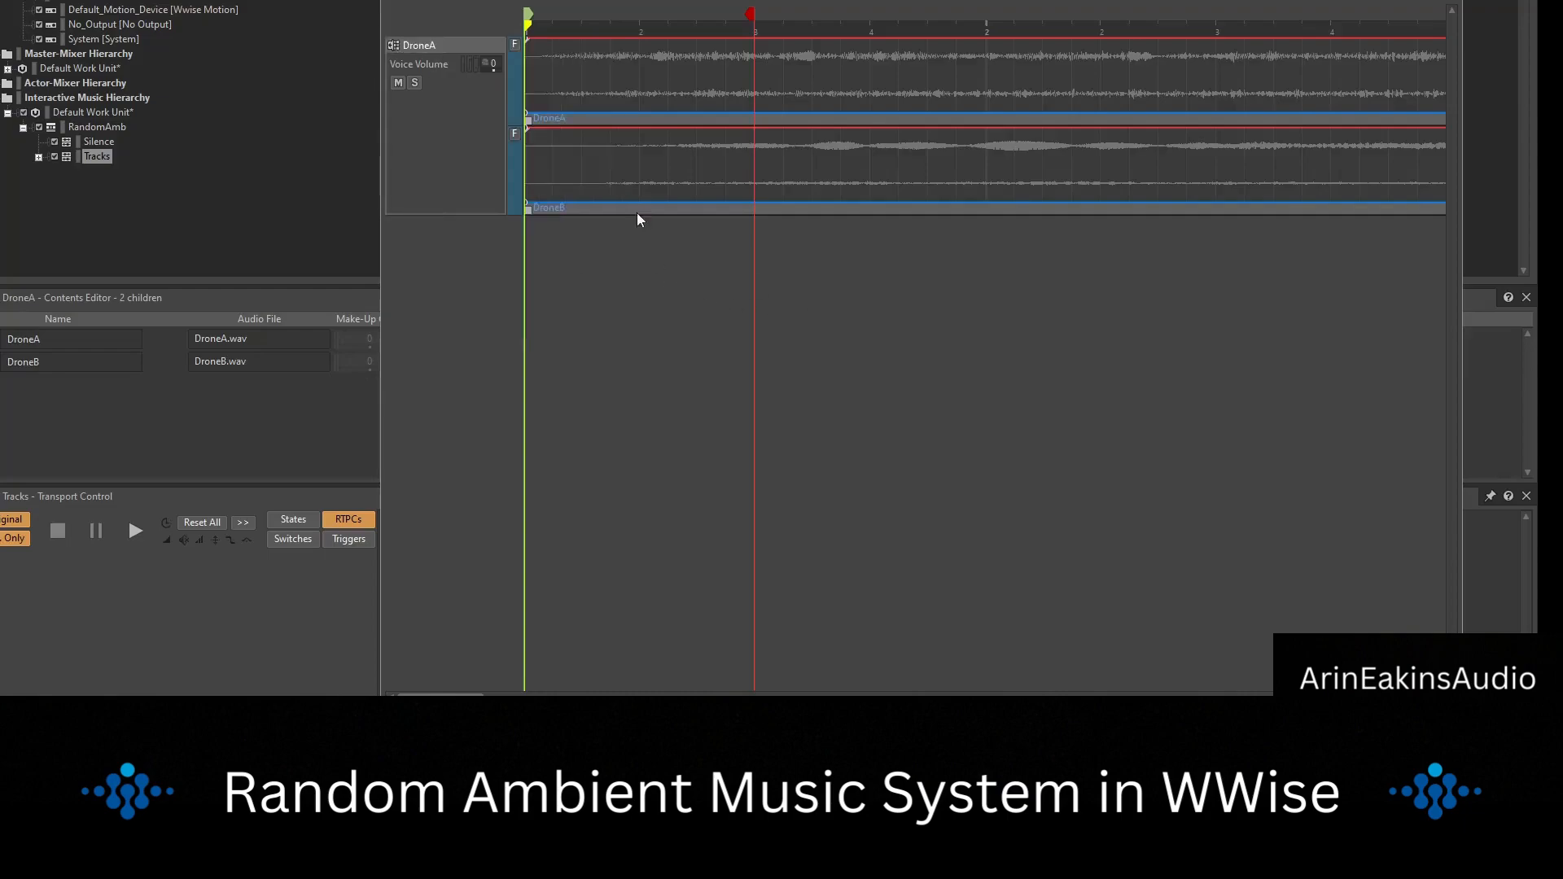
Play and stop the Tracks segment several times to check the random choice between the two drone sub-tracks.
left_click(525, 60)
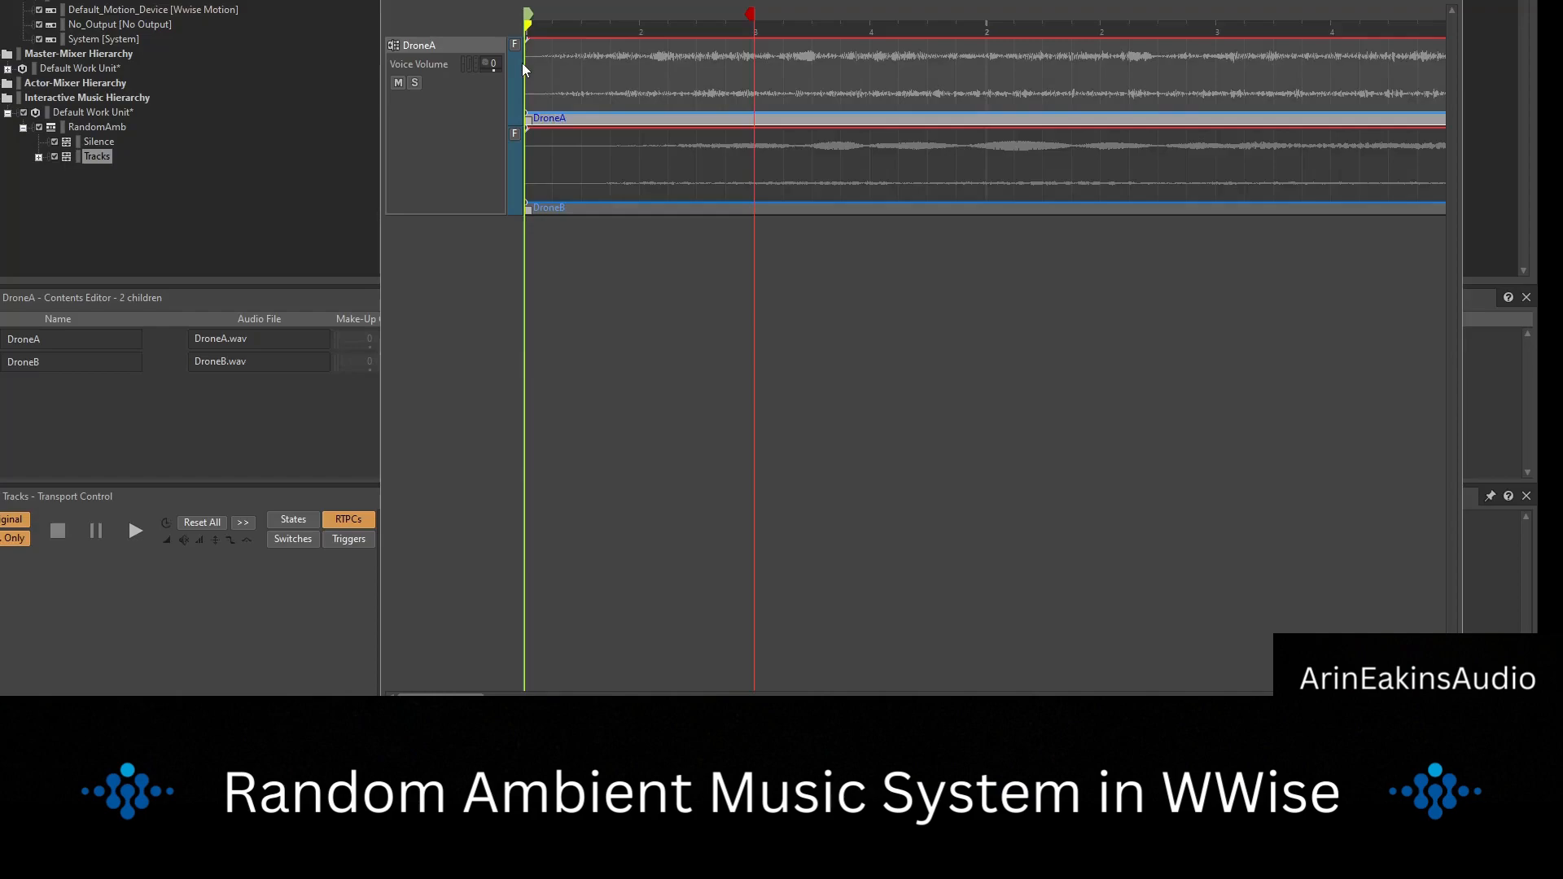
key("space")
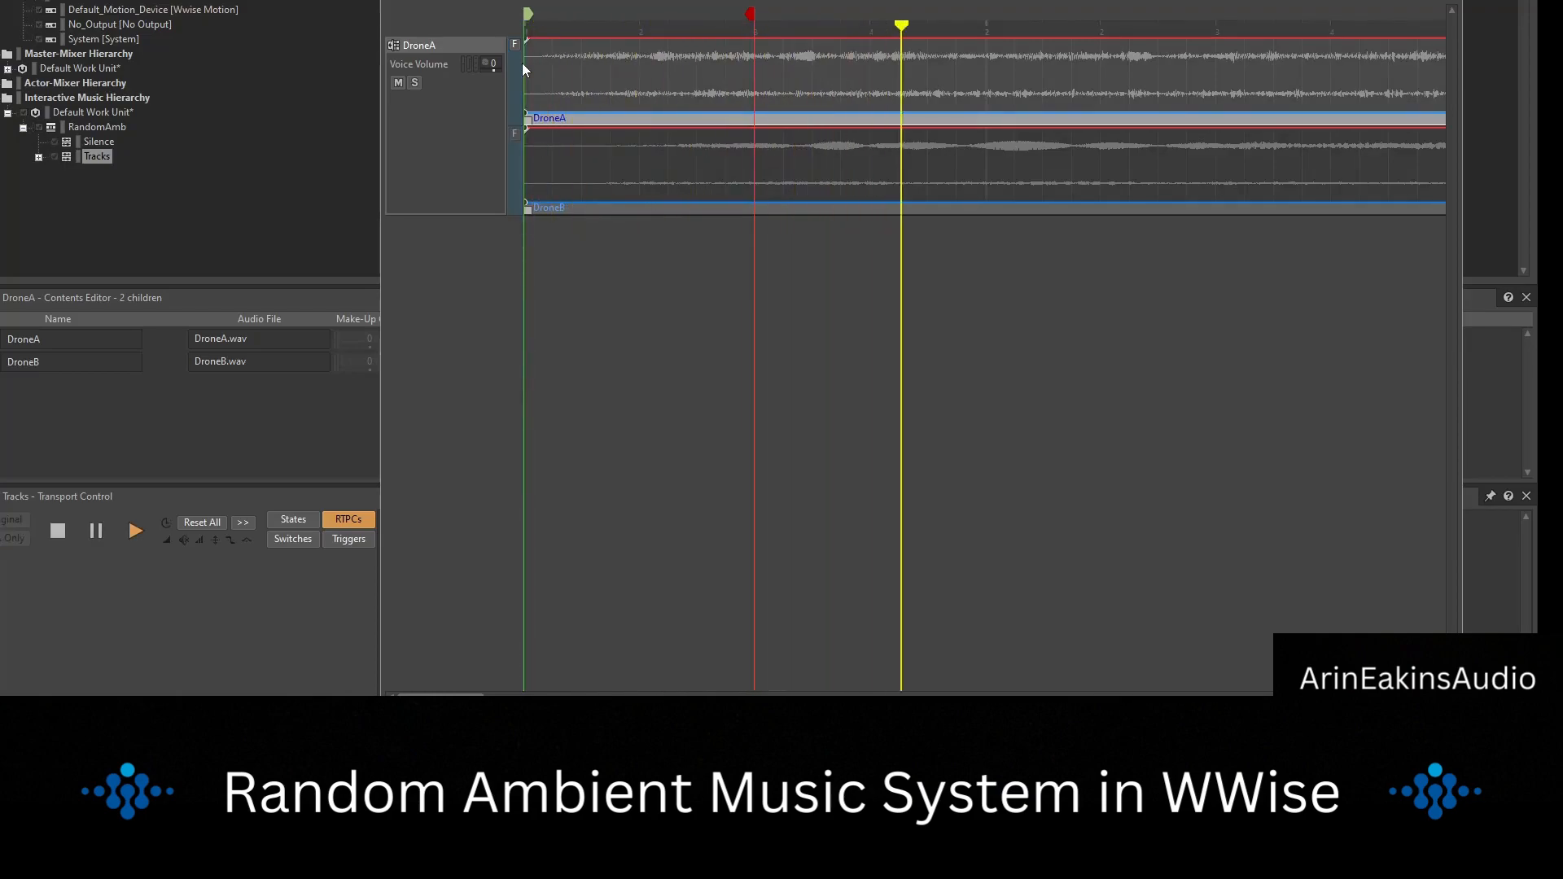
key("space")
key("space")
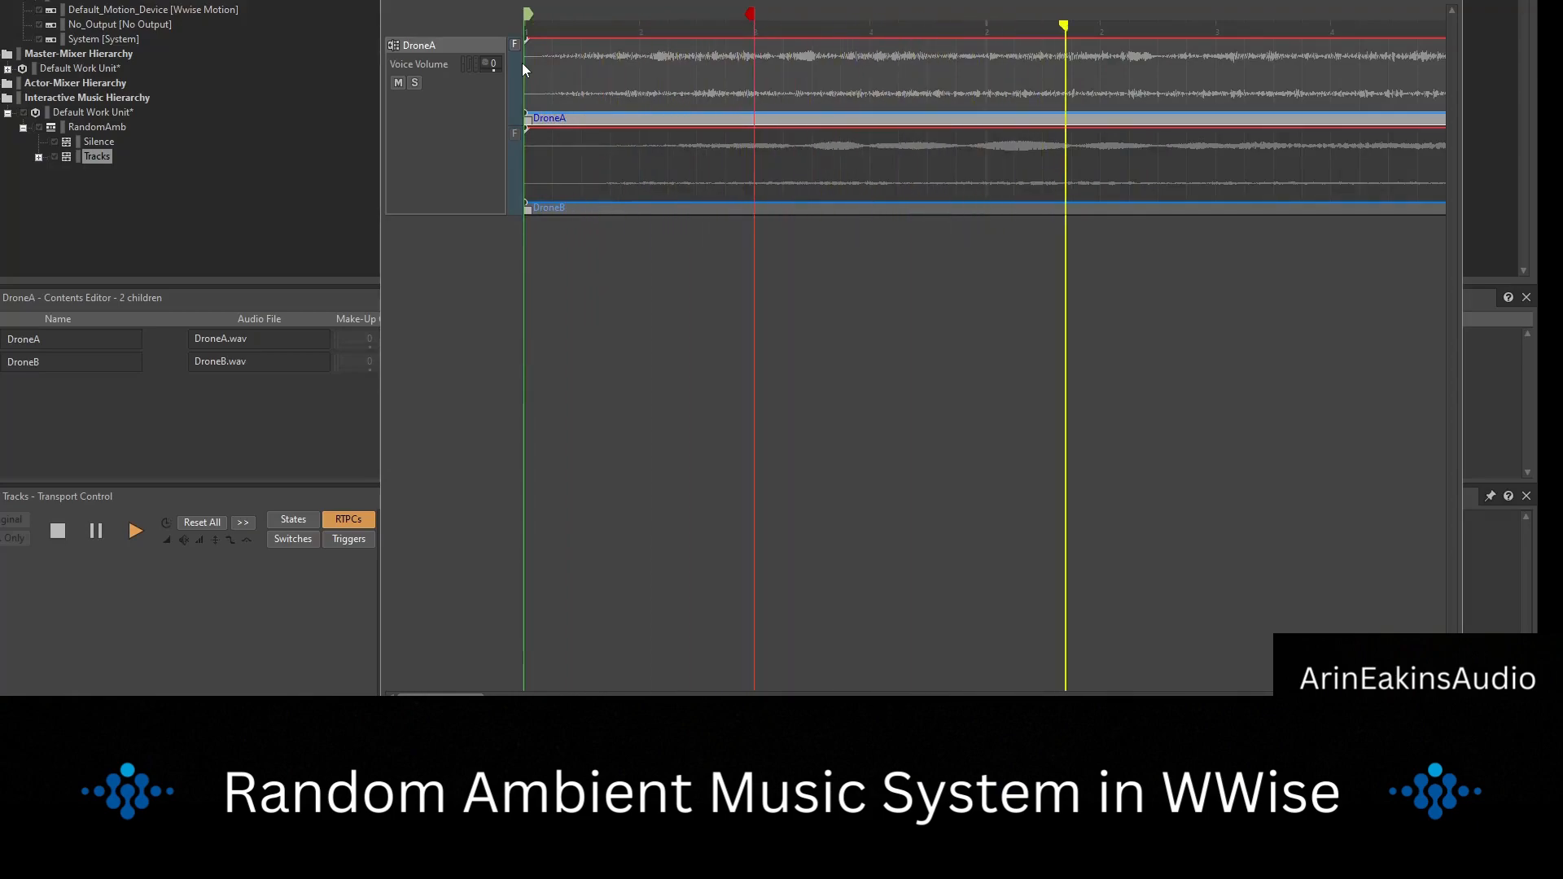
key("space")
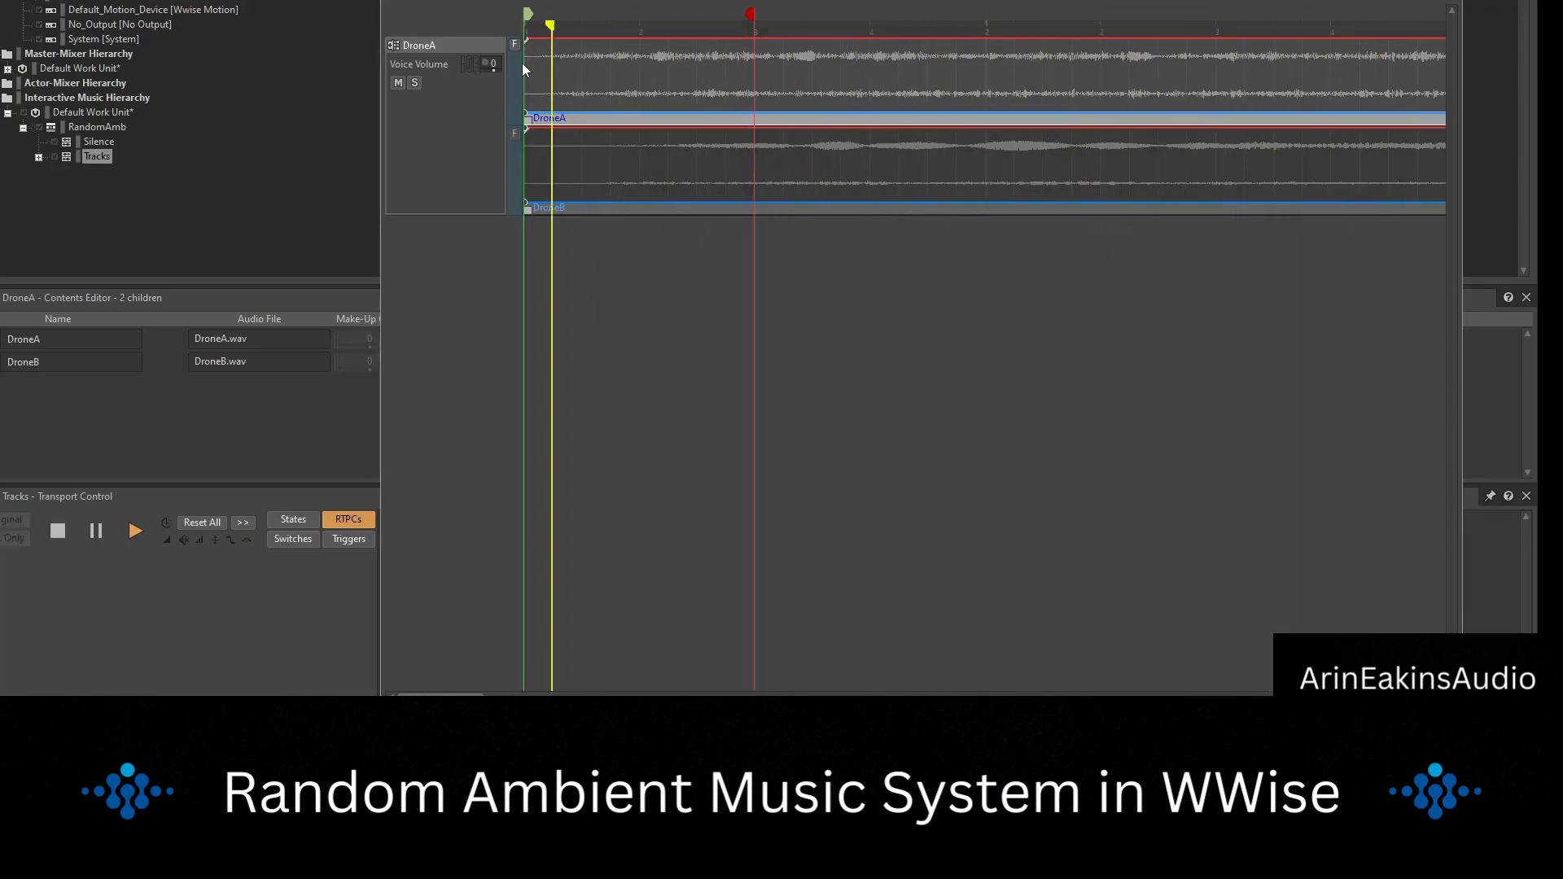
key("space")
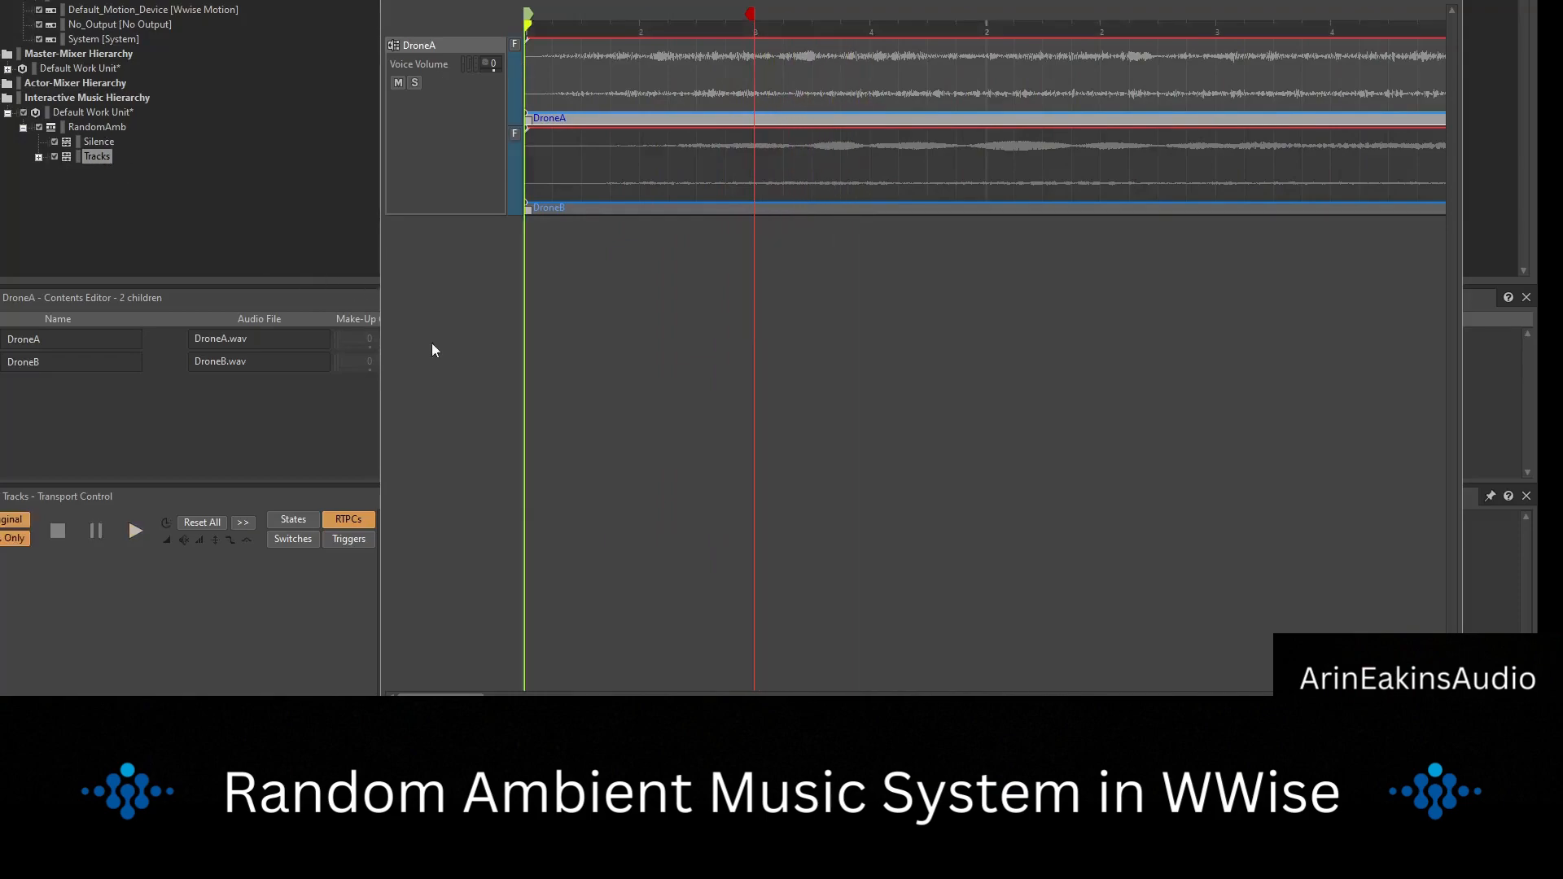
Import CymbRev, CymbTap, CymbTapB, StringHarmonicA, StringHarmonicB and Vibraphone from the AmbStems folder as music tracks in the Tracks segment.
key("alt+Tab")
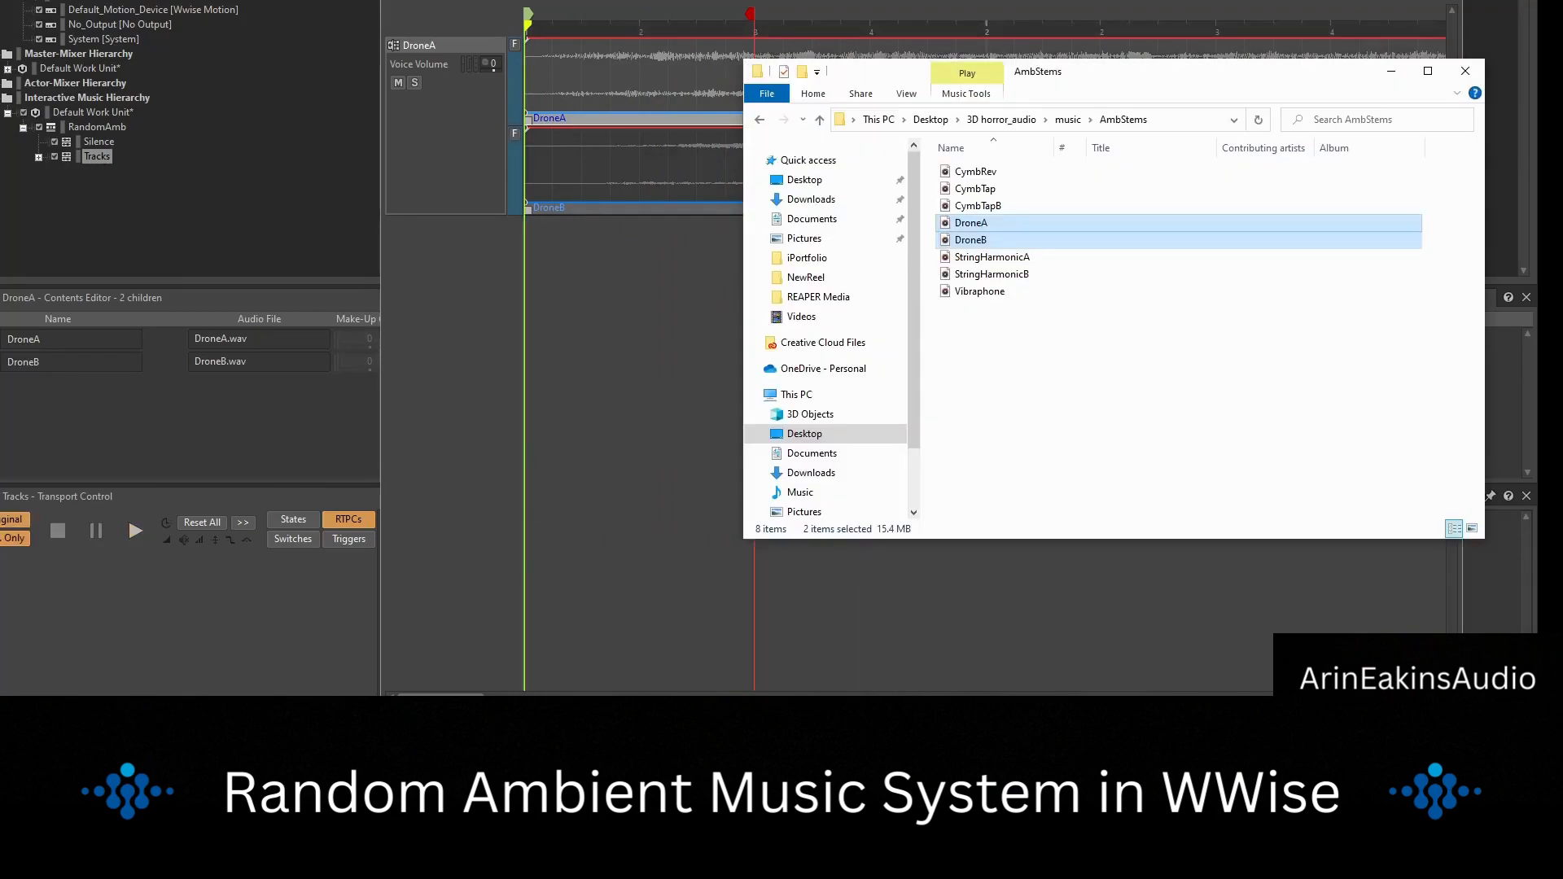
left_click(993, 188)
left_click(987, 162)
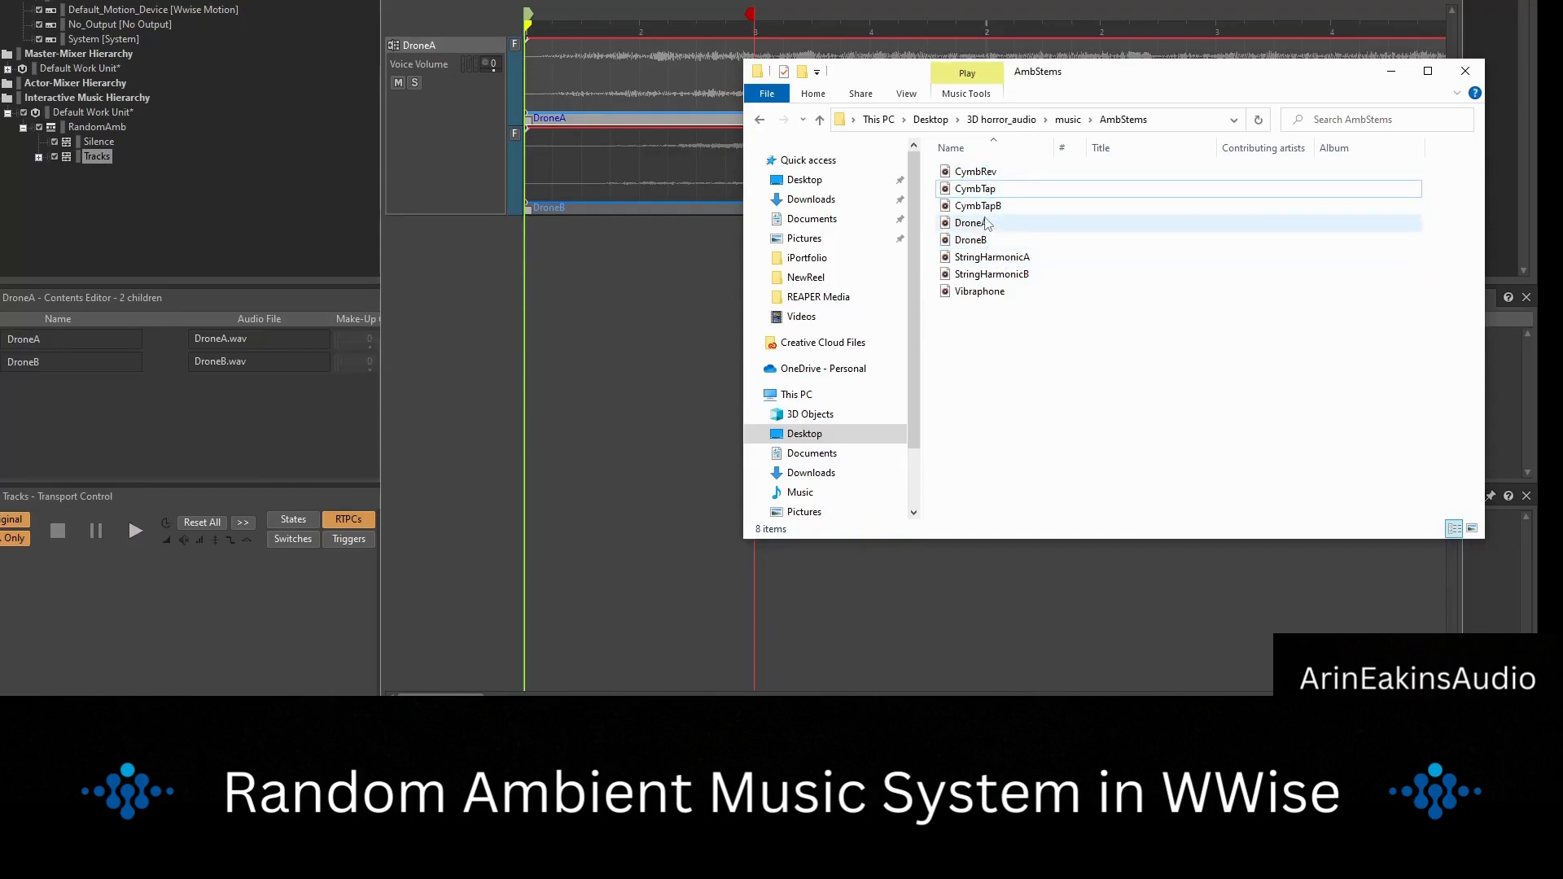
left_click(983, 173, "shift")
left_click(994, 204, "shift")
left_click(993, 172, "shift")
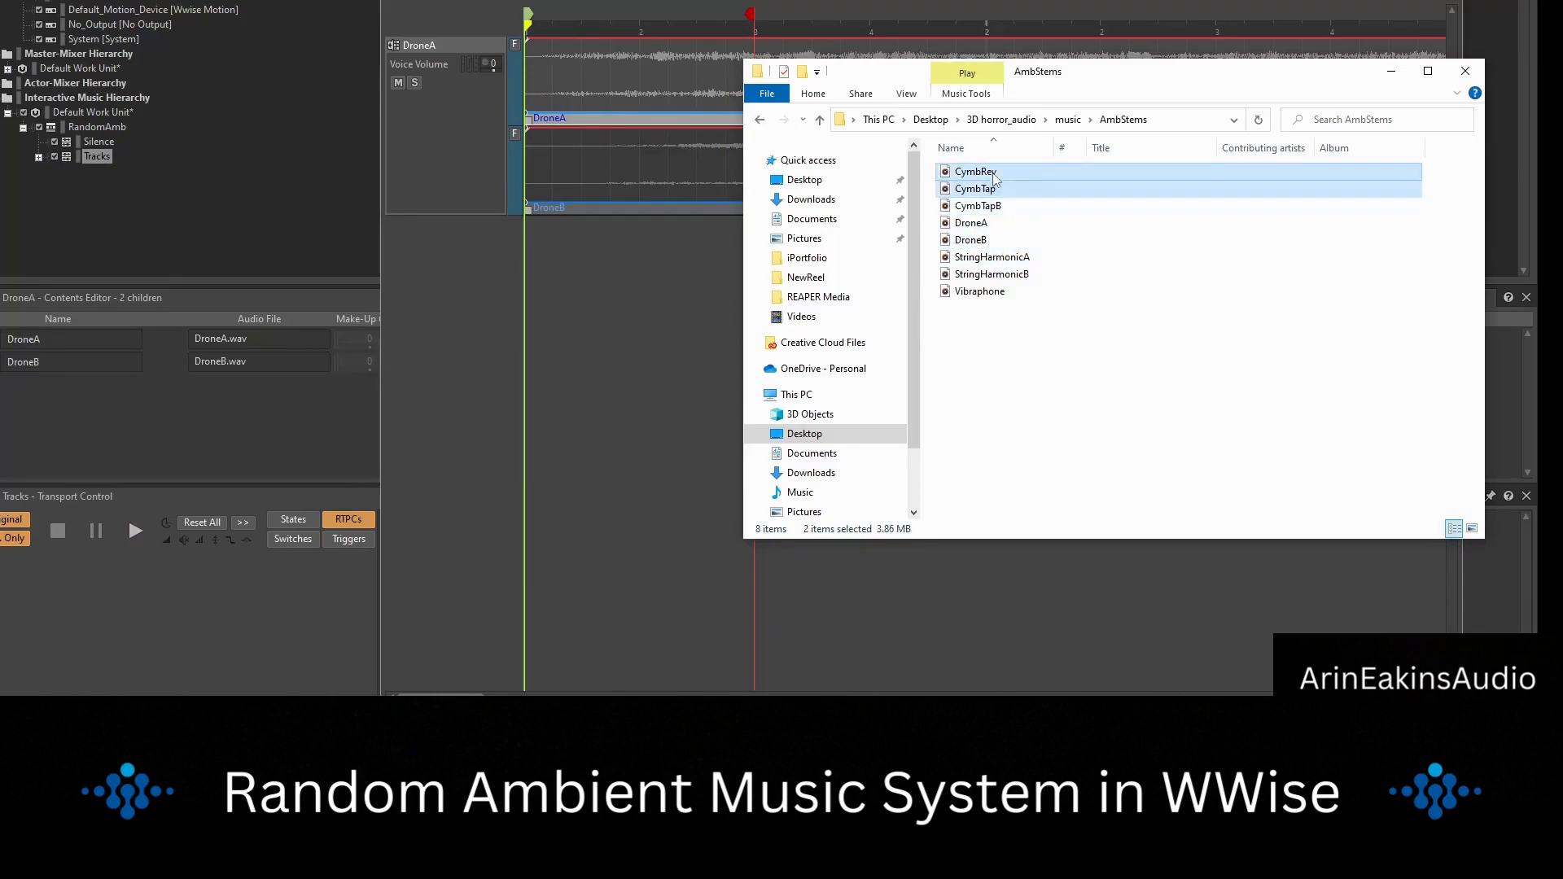
left_click(995, 206, "ctrl")
left_click(998, 257, "ctrl")
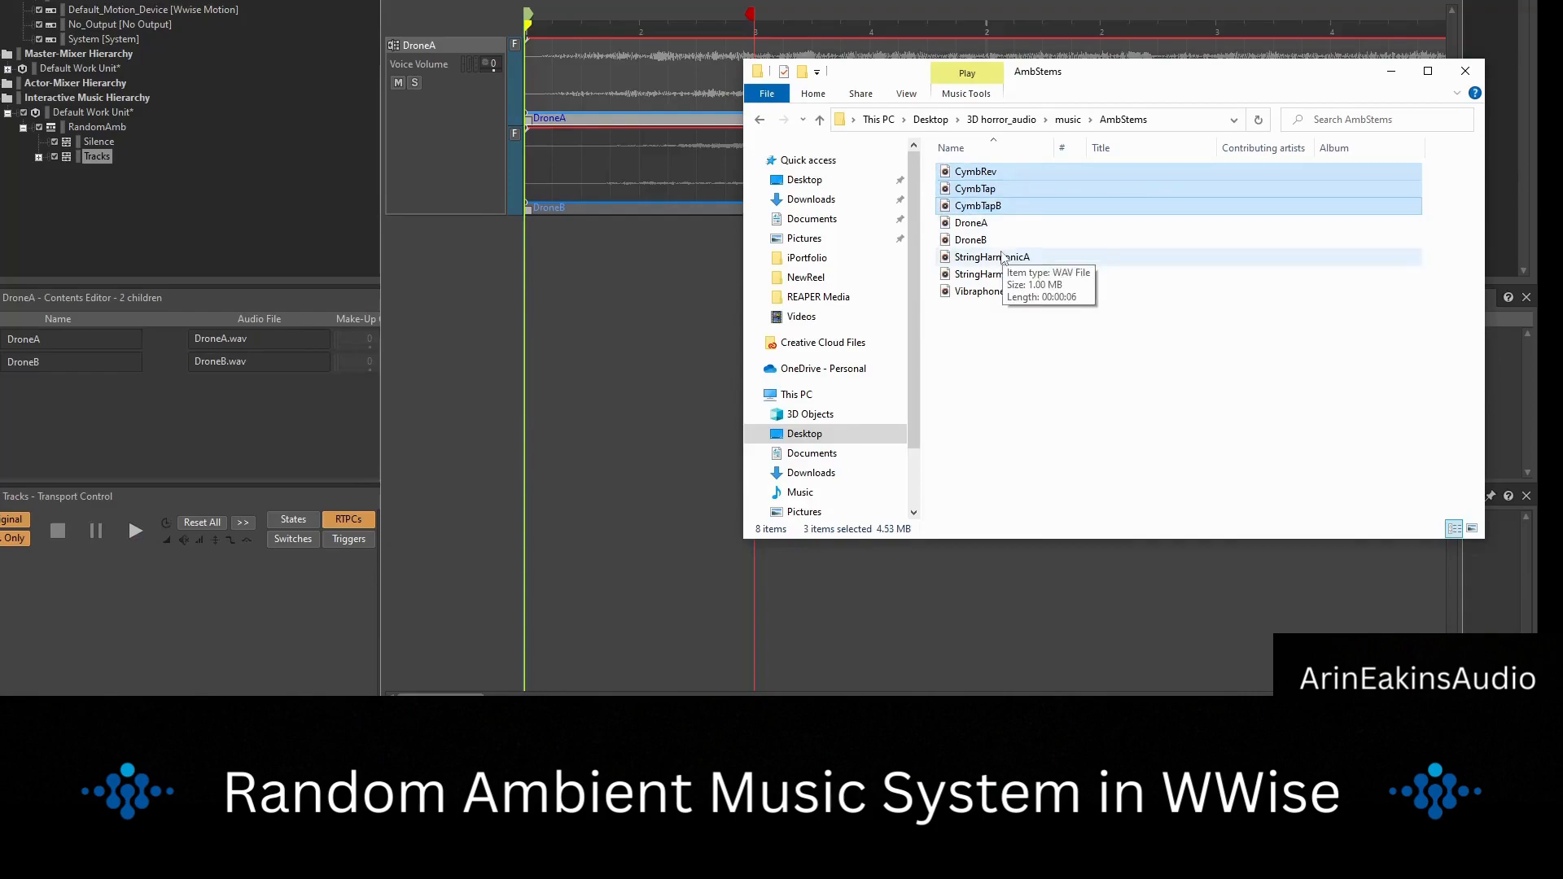
left_click(1000, 274, "ctrl")
left_click(985, 291, "ctrl")
left_click_drag(987, 174, 97, 158)
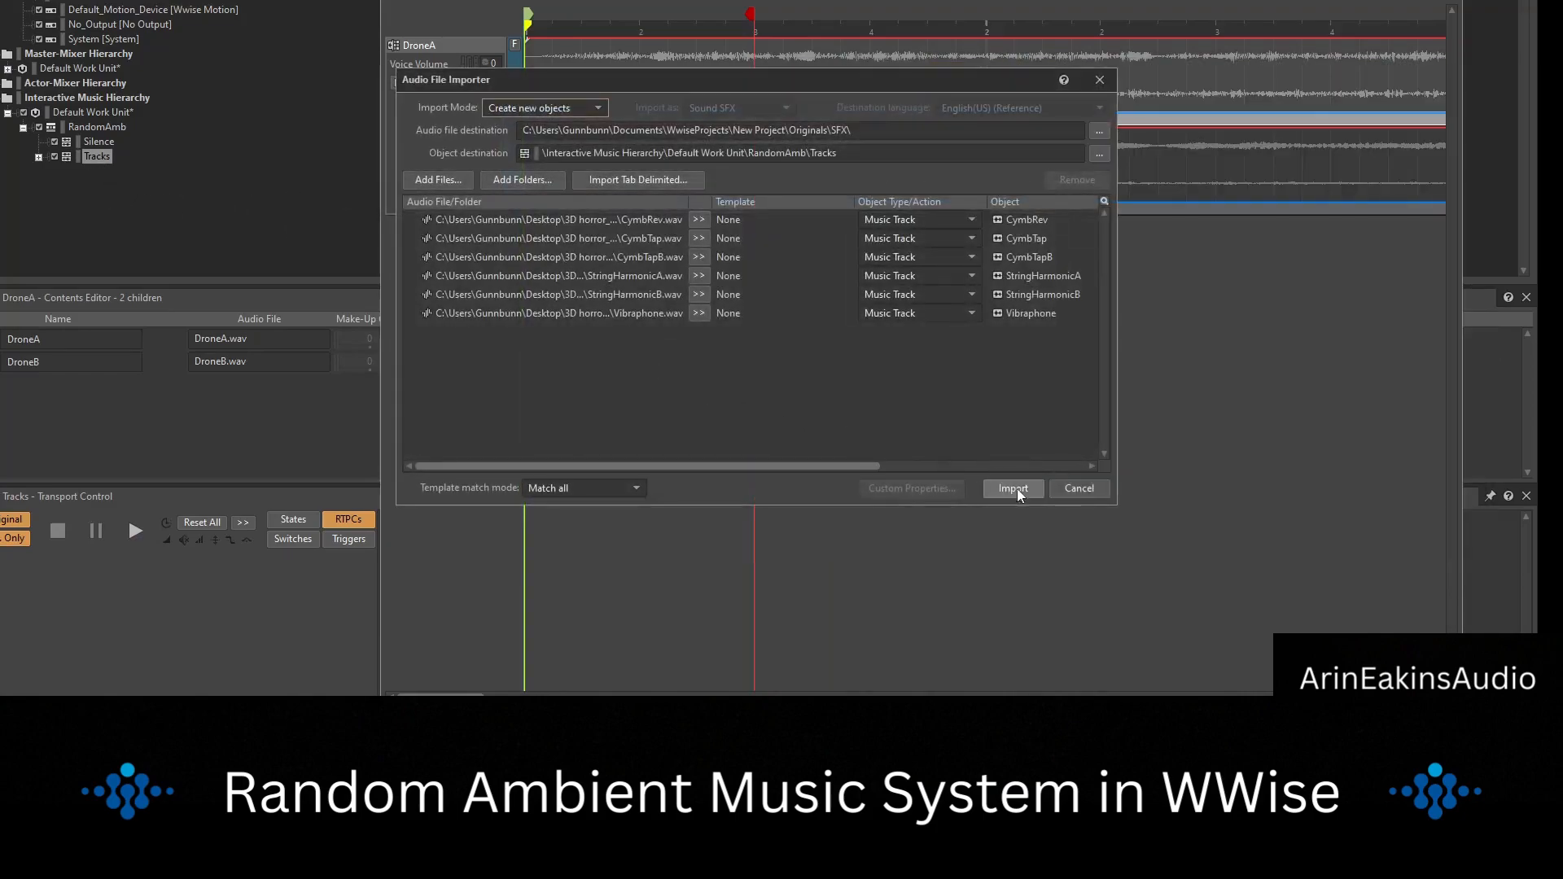
left_click(1013, 488)
left_click(1023, 454)
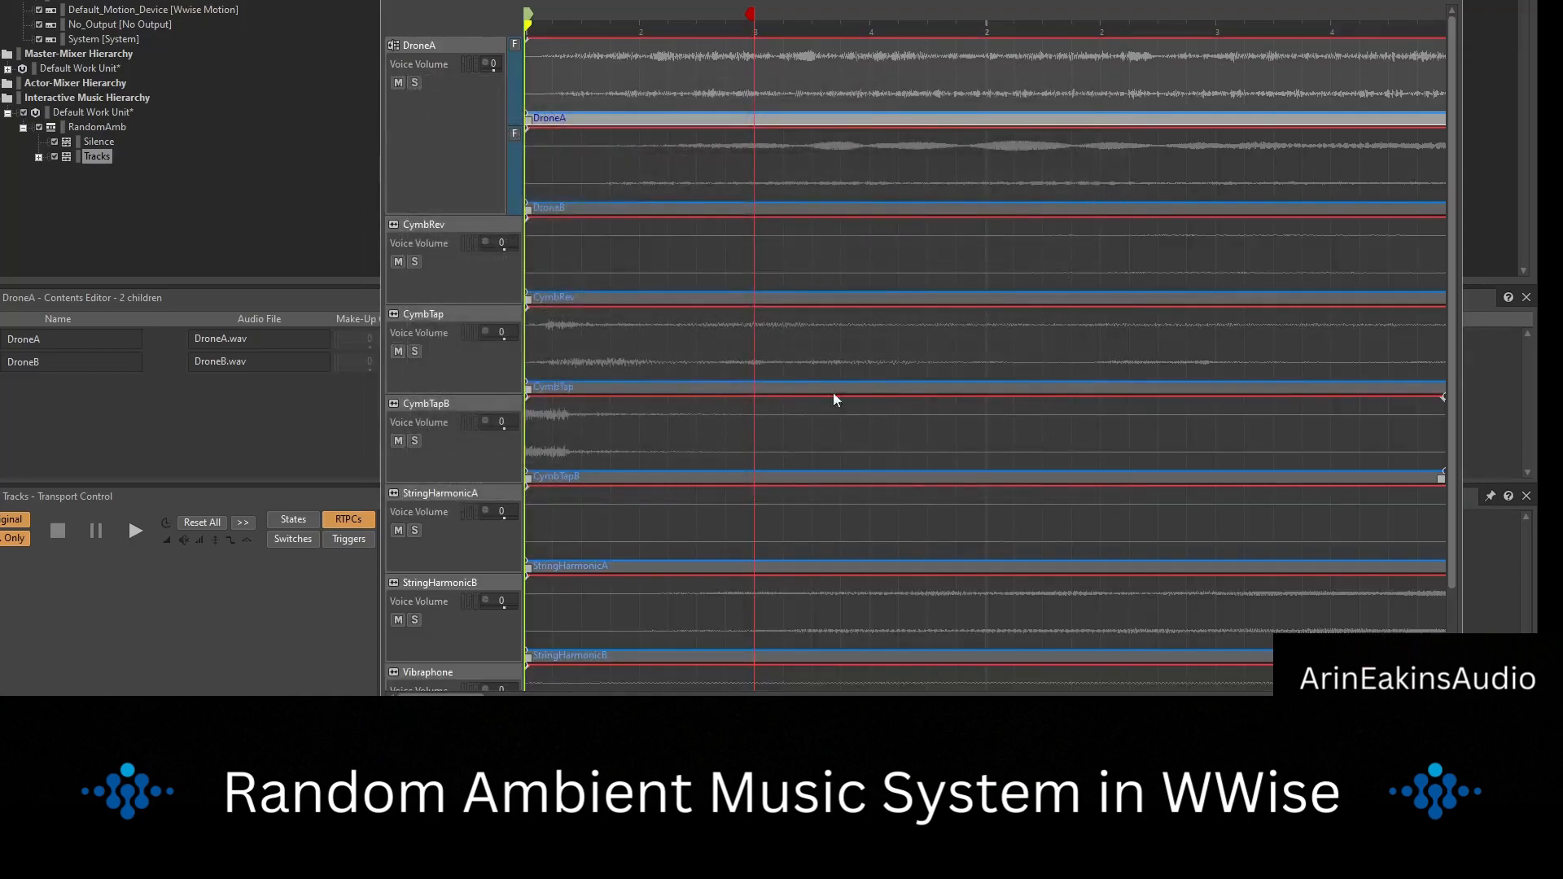
Set the CymbRev, CymbTap and CymbTapB tracks to Random Step.
right_click(462, 225)
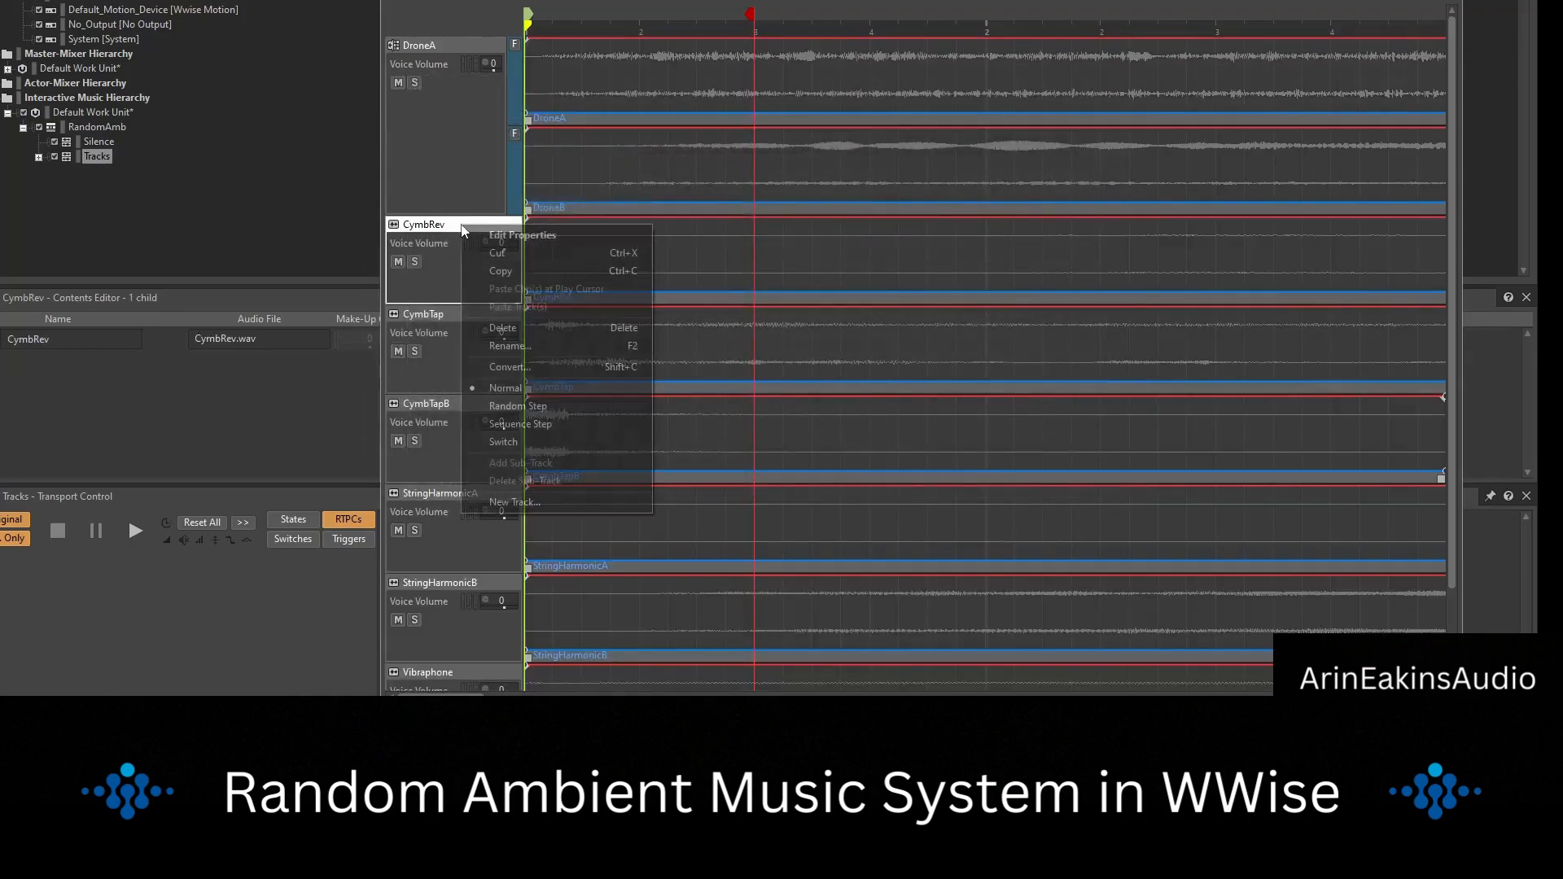
left_click(529, 425)
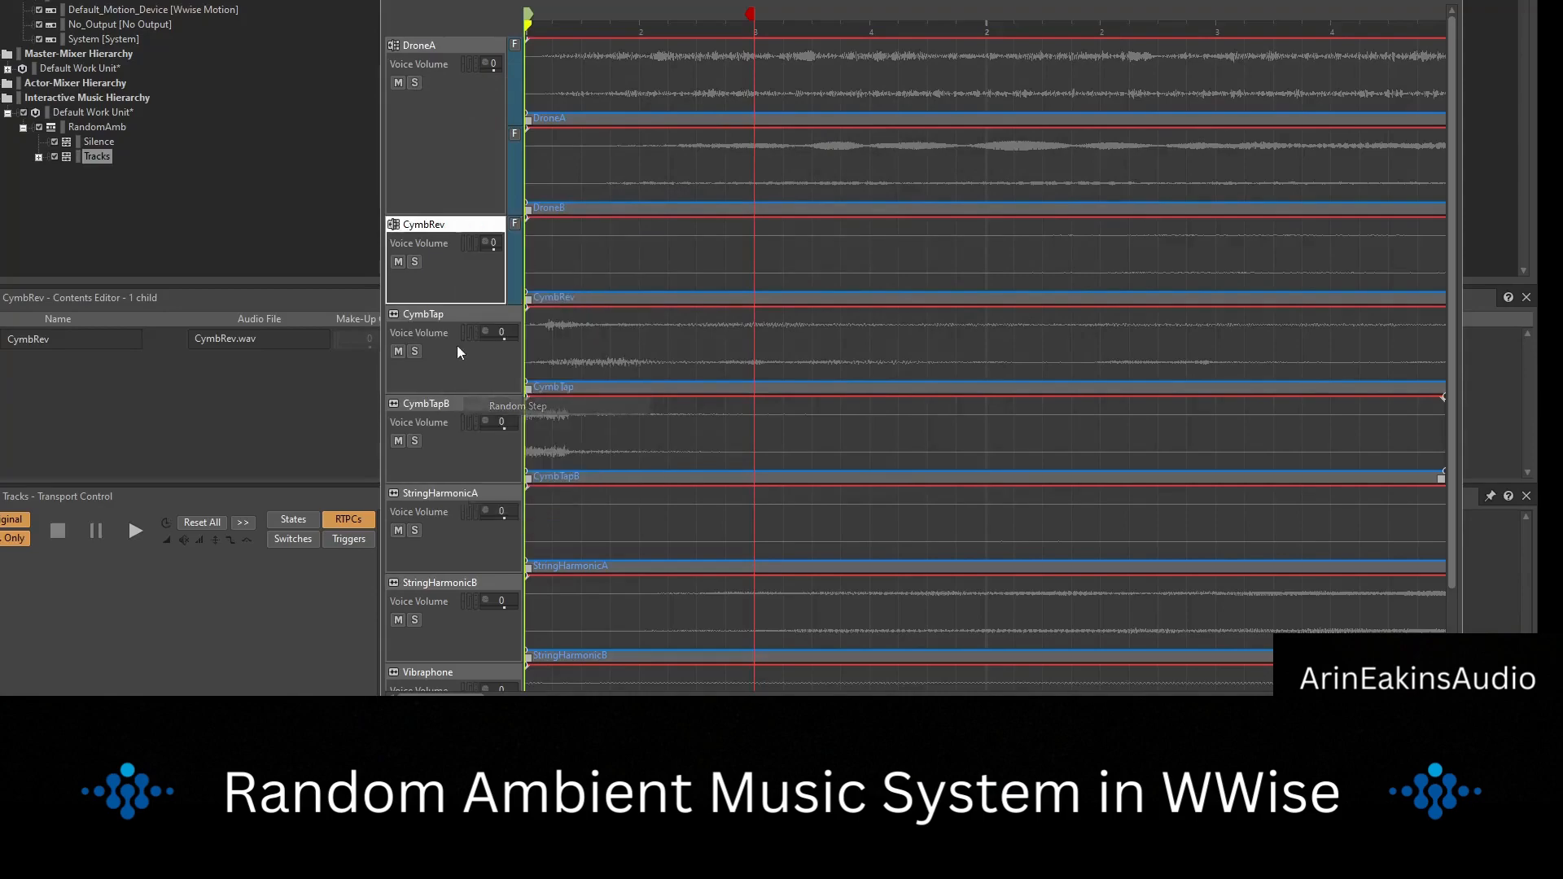
right_click(452, 312)
left_click(522, 492)
right_click(456, 404)
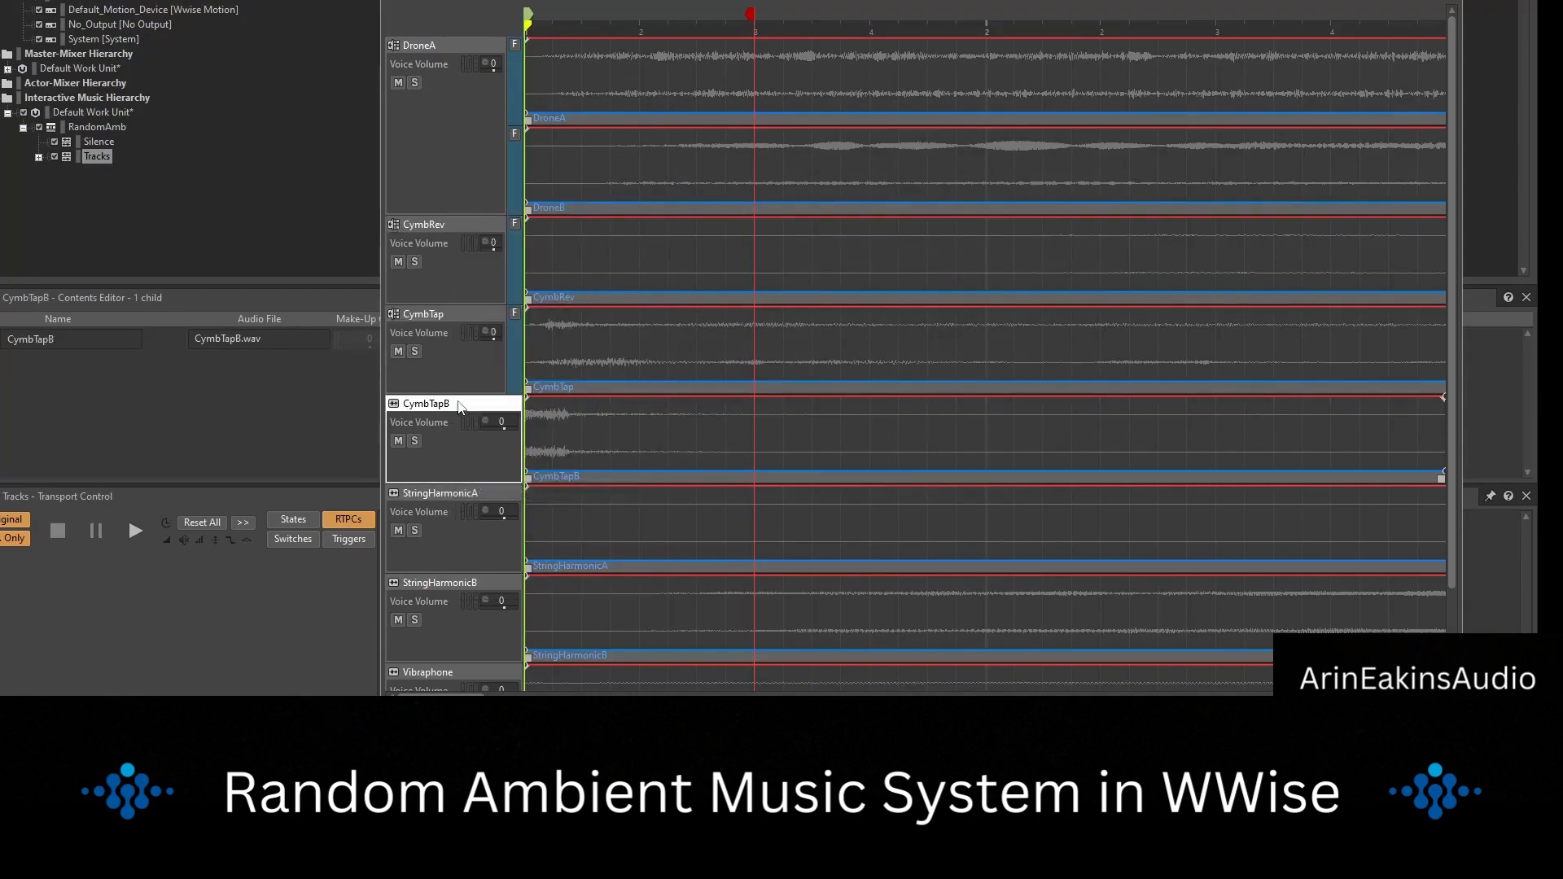
left_click(541, 582)
Set the StringHarmonicA, StringHarmonicB and Vibraphone tracks to Random Step.
right_click(458, 492)
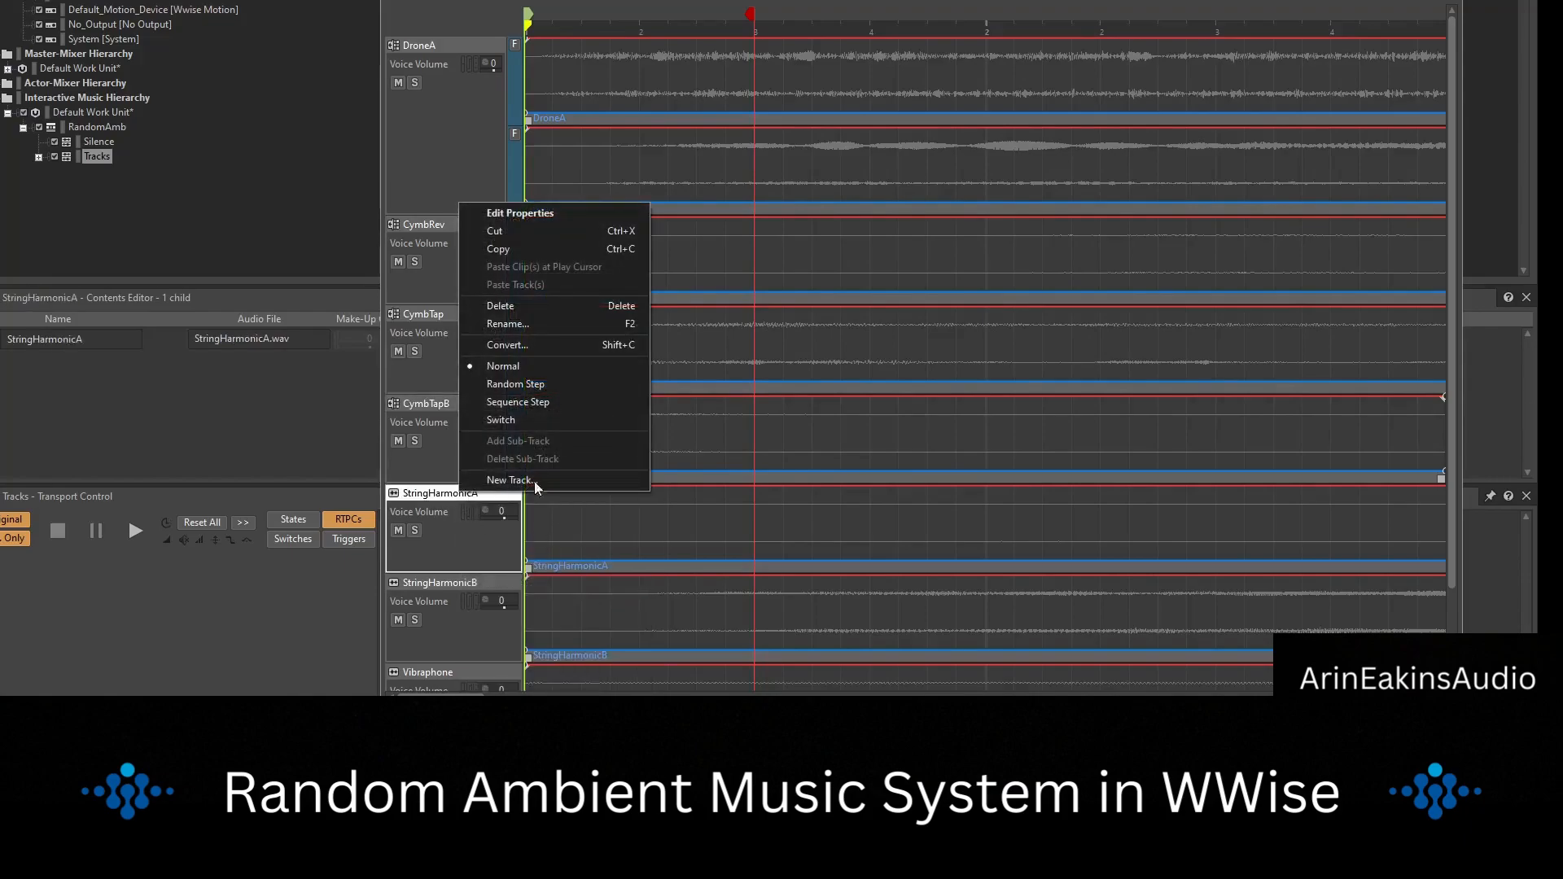
left_click(545, 383)
right_click(457, 535)
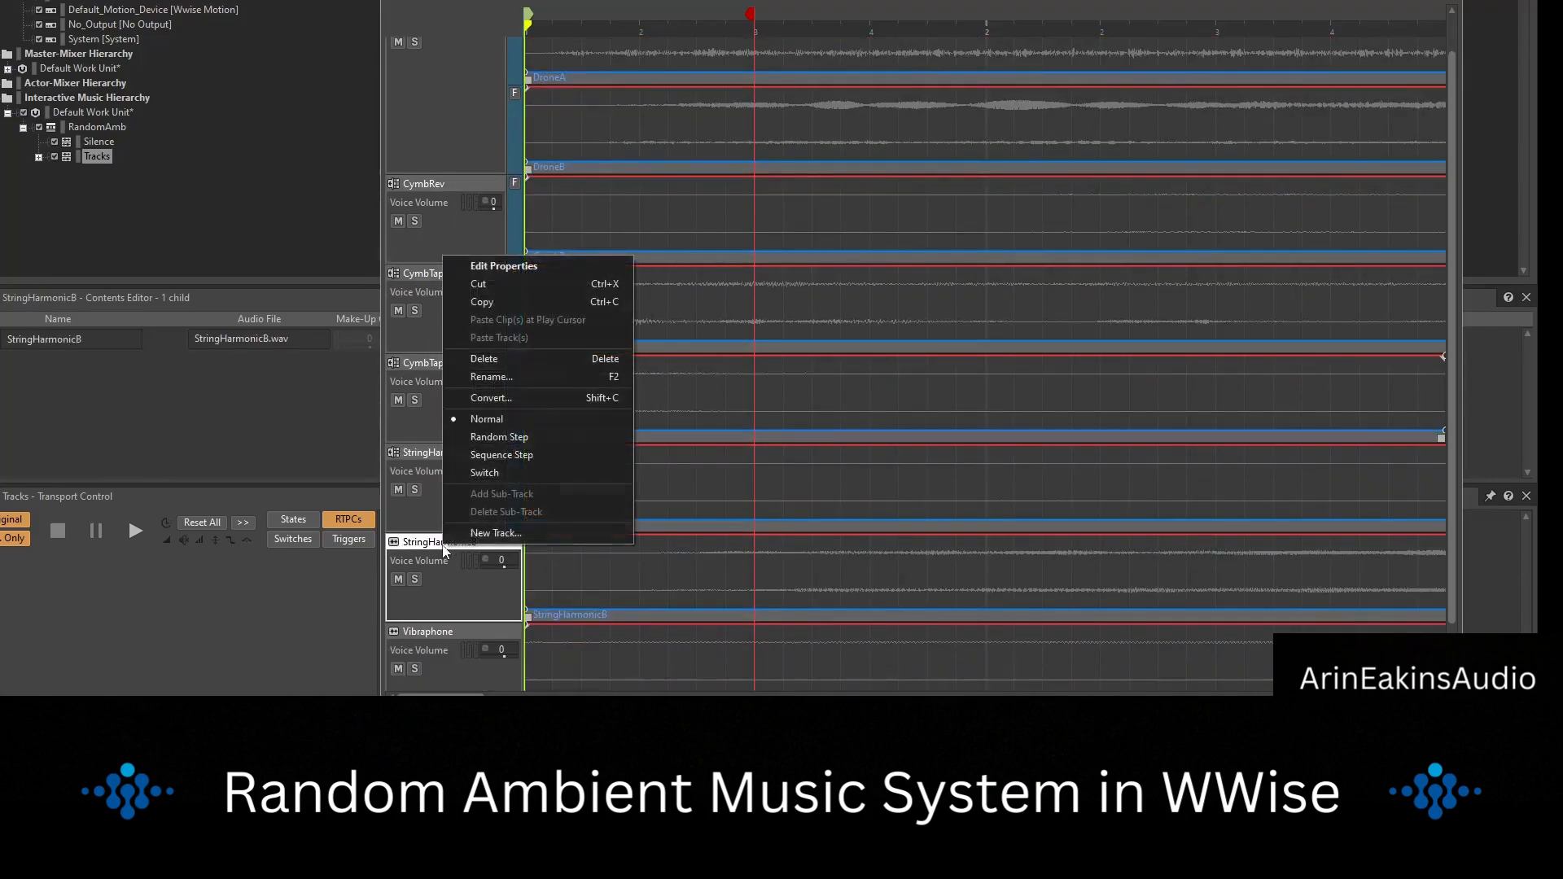
left_click(544, 433)
right_click(446, 612)
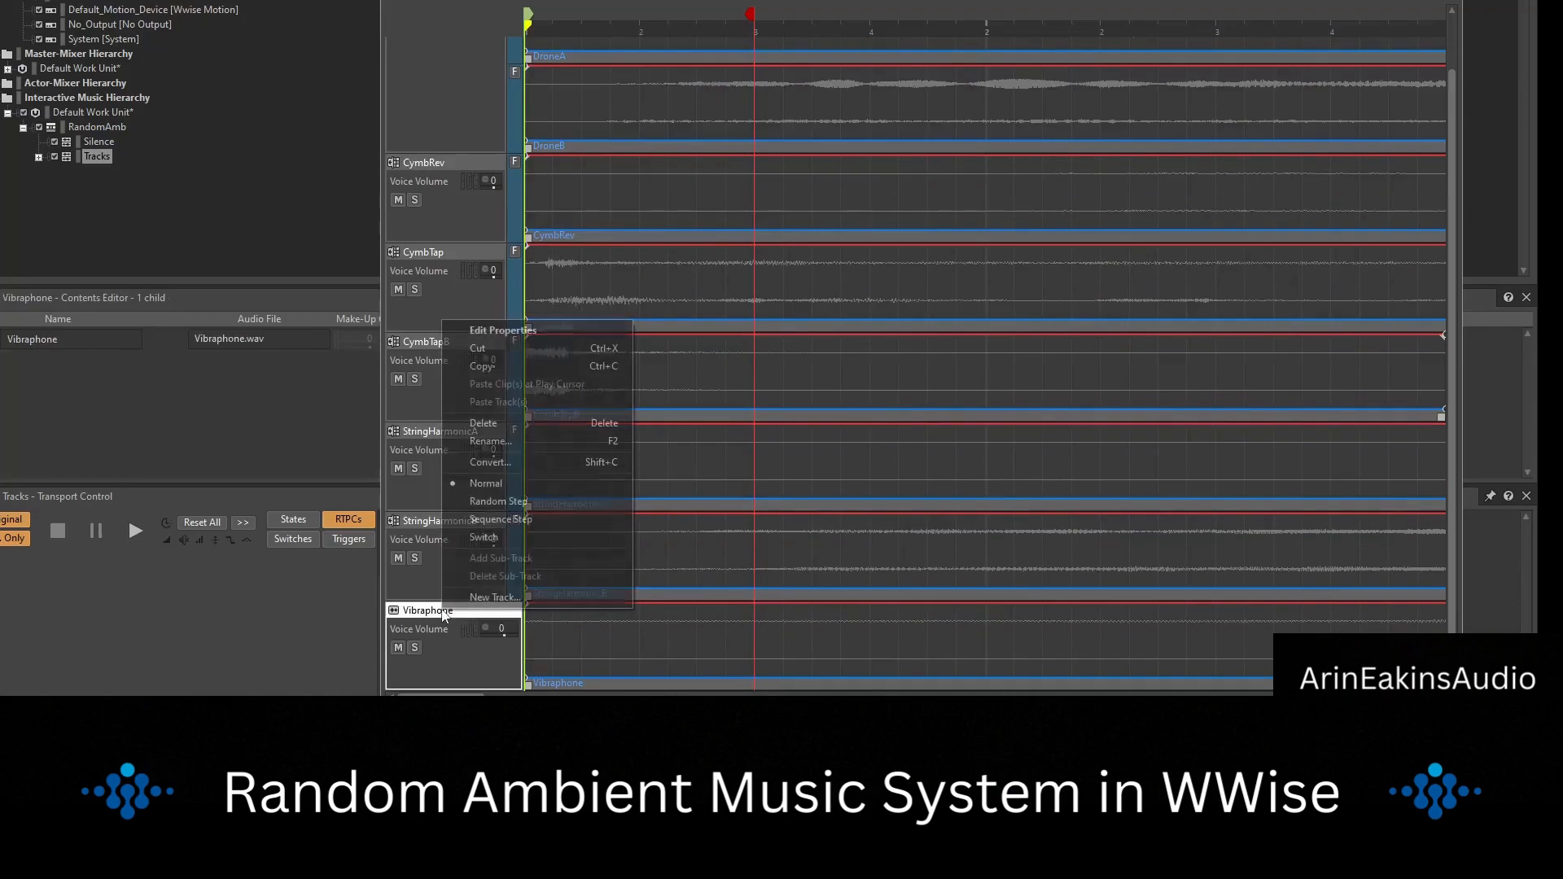
left_click(511, 498)
Add two empty sub-tracks to the CymbRev track.
left_click(469, 214)
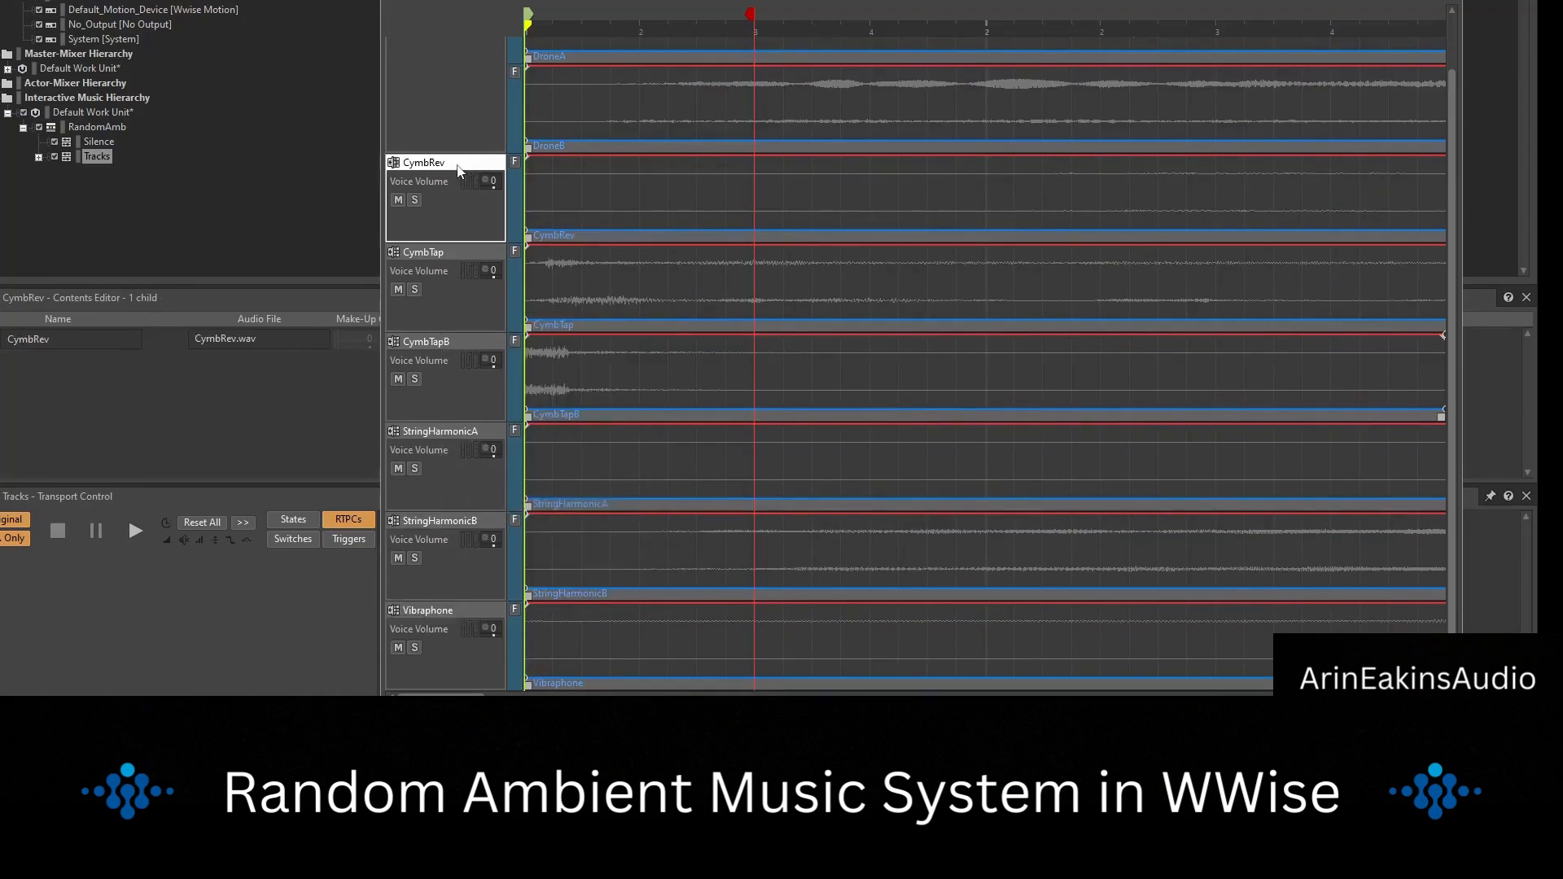
scroll(460, 220, "up", 1)
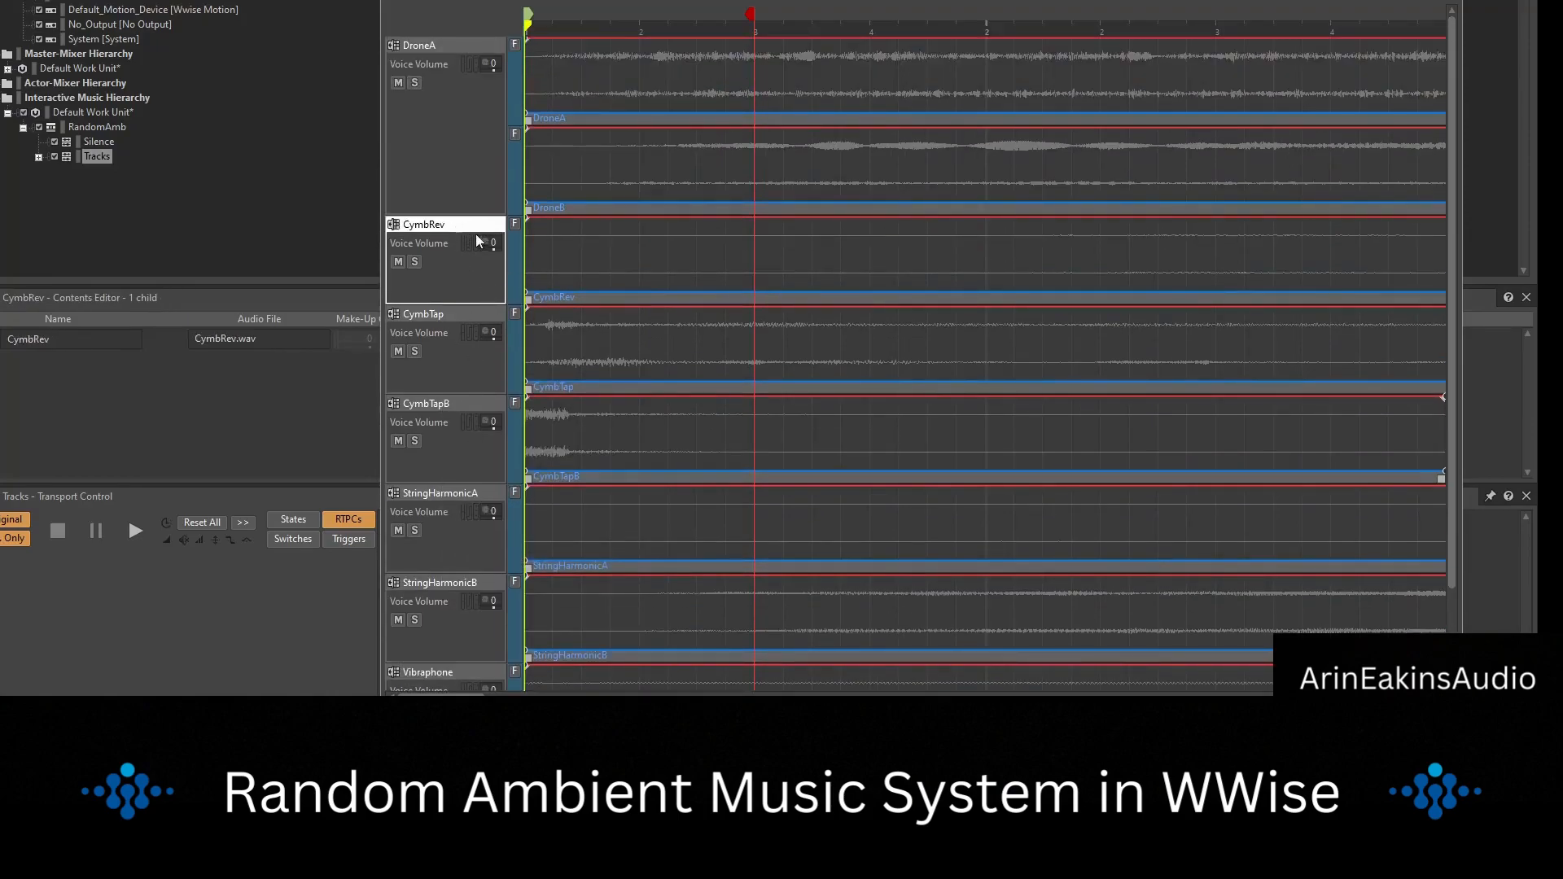
right_click(463, 225)
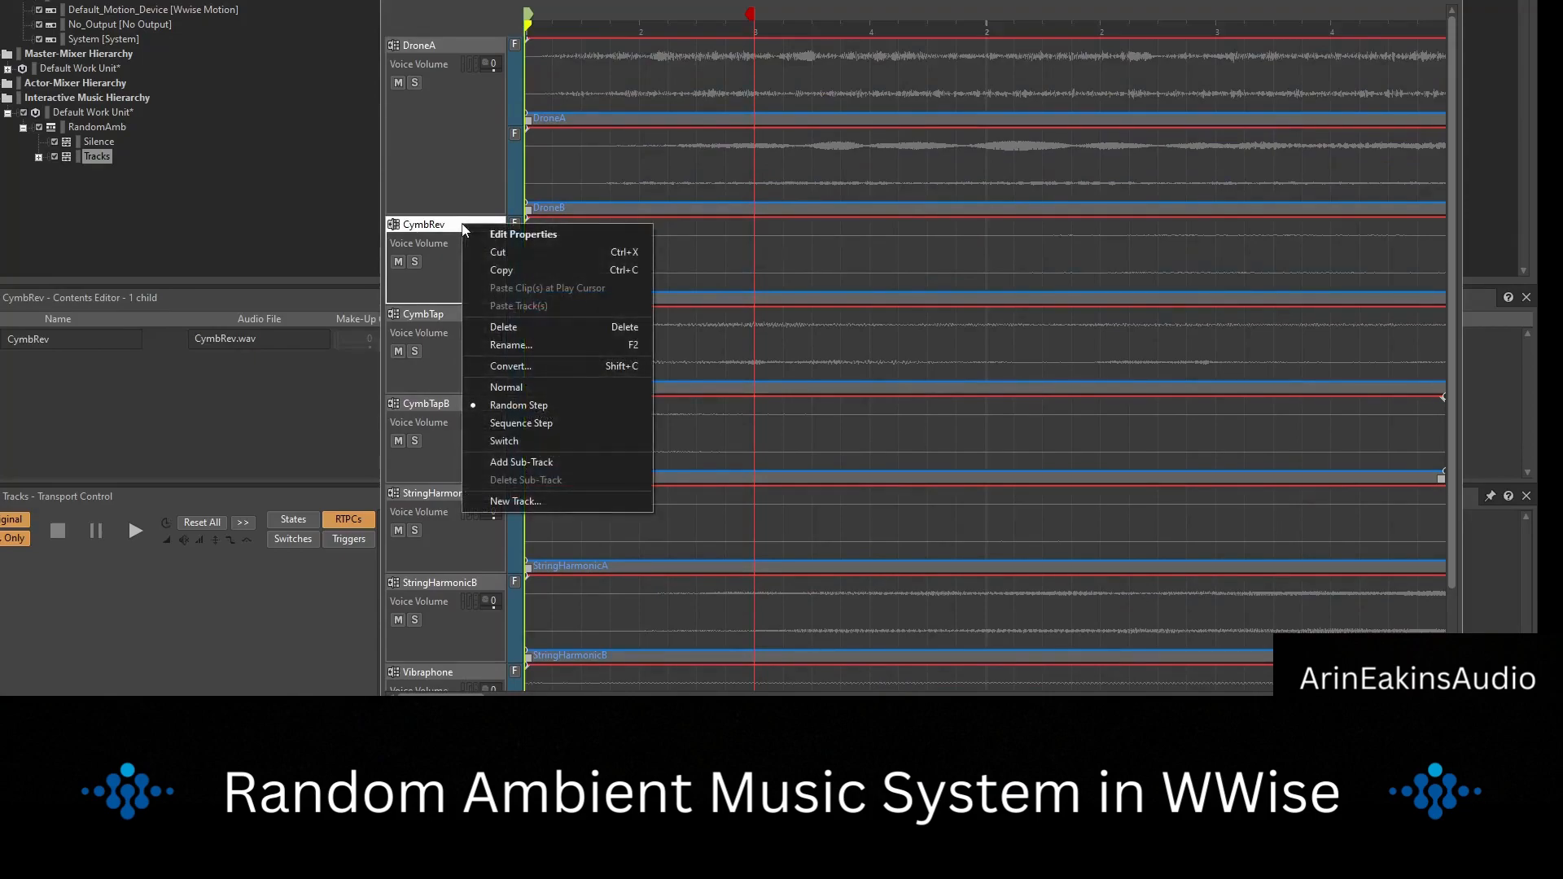
left_click(562, 462)
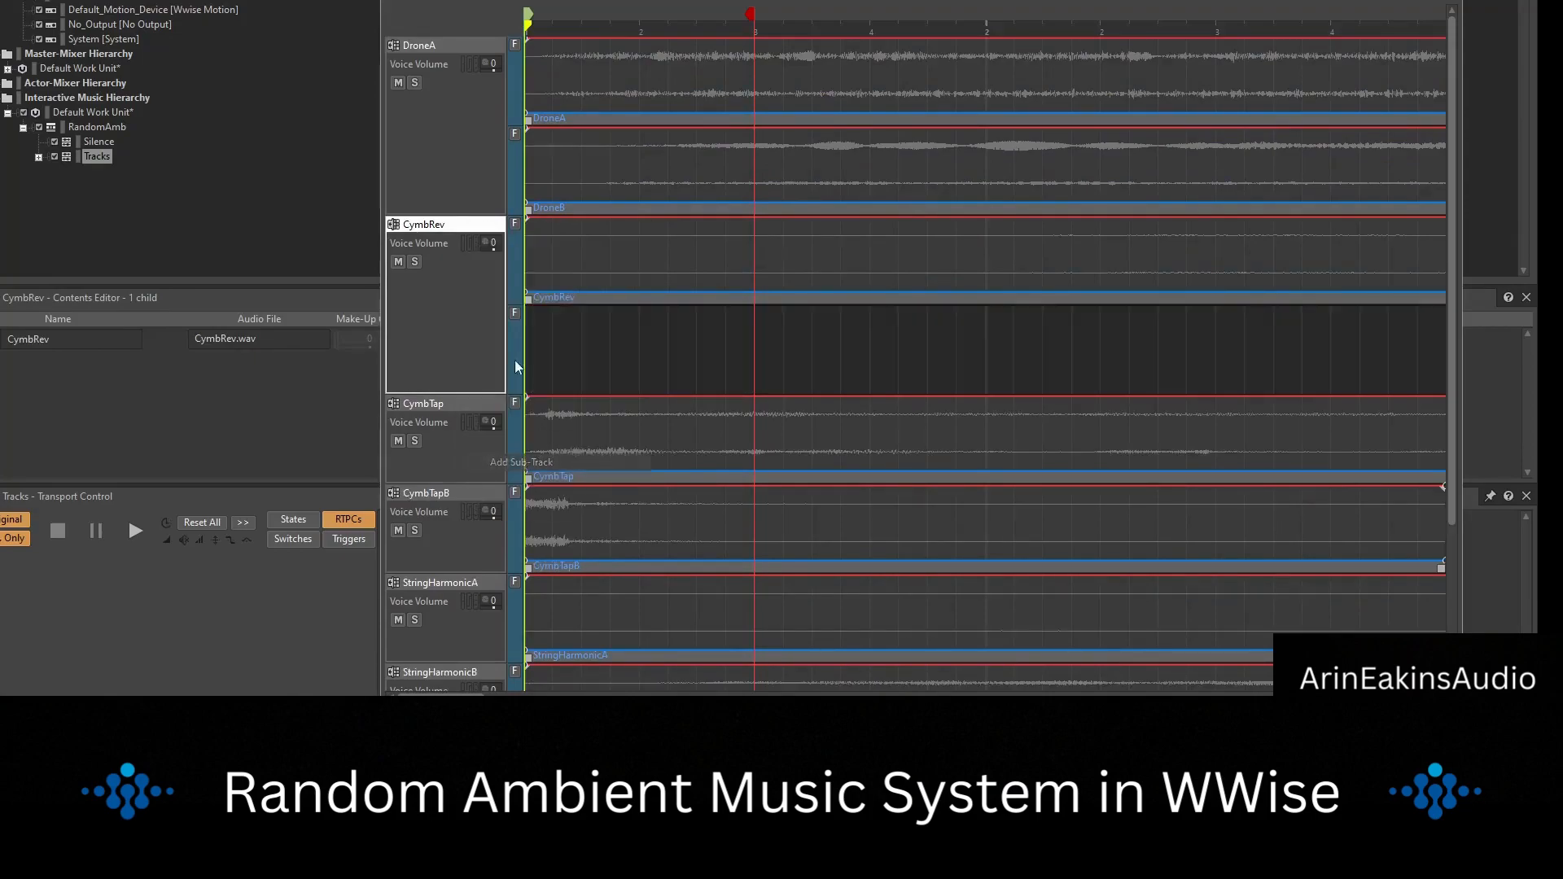
right_click(472, 226)
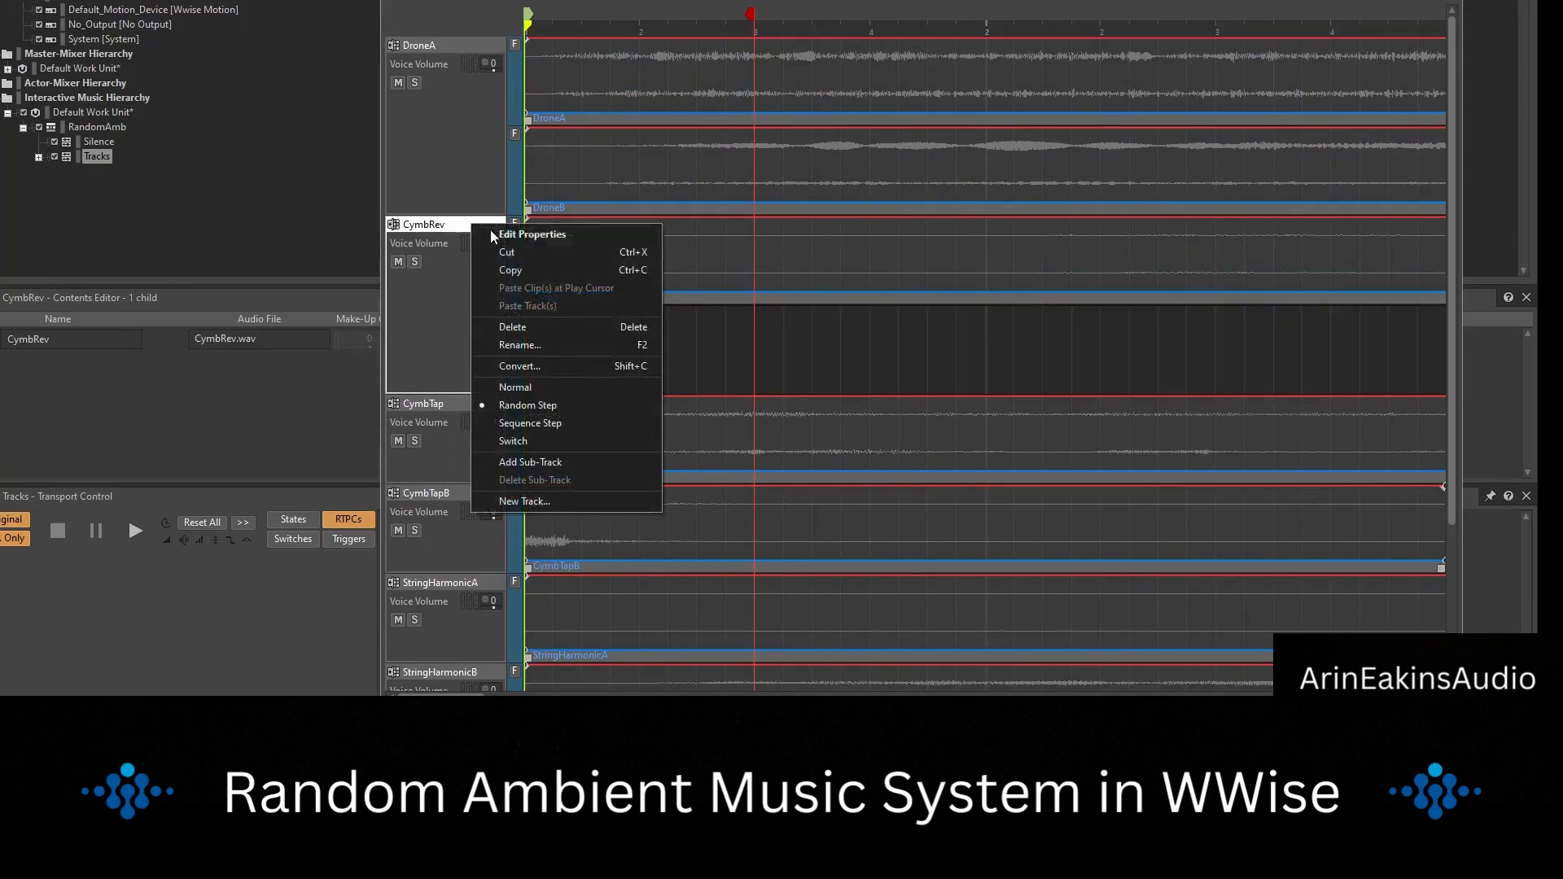
left_click(550, 462)
Add two empty sub-tracks to the CymbTap track.
scroll(446, 448, "down", 1)
right_click(446, 447)
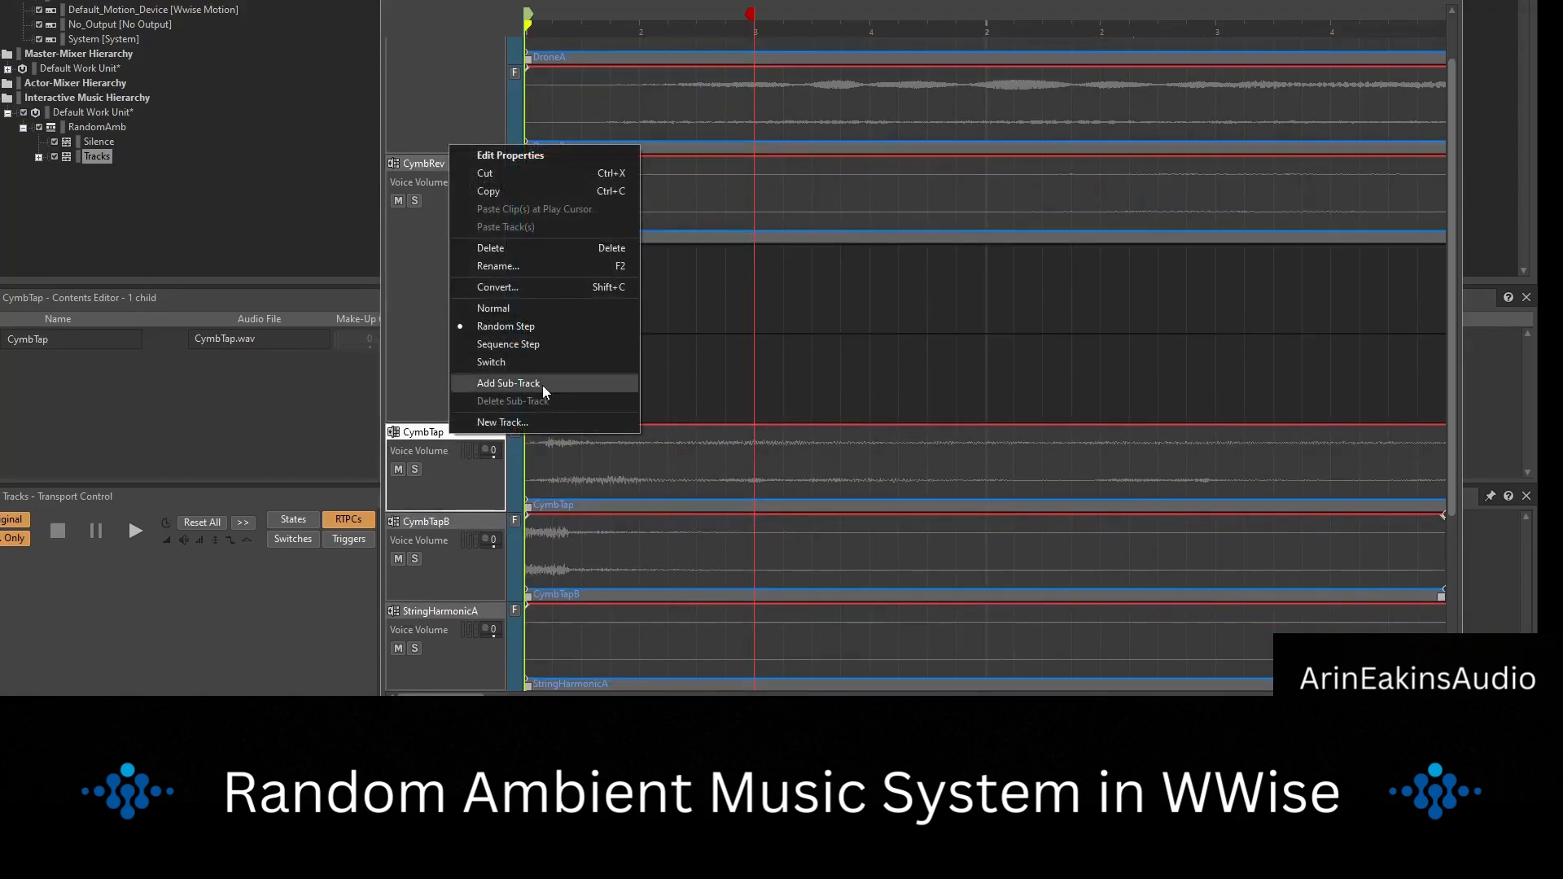
left_click(541, 379)
right_click(466, 444)
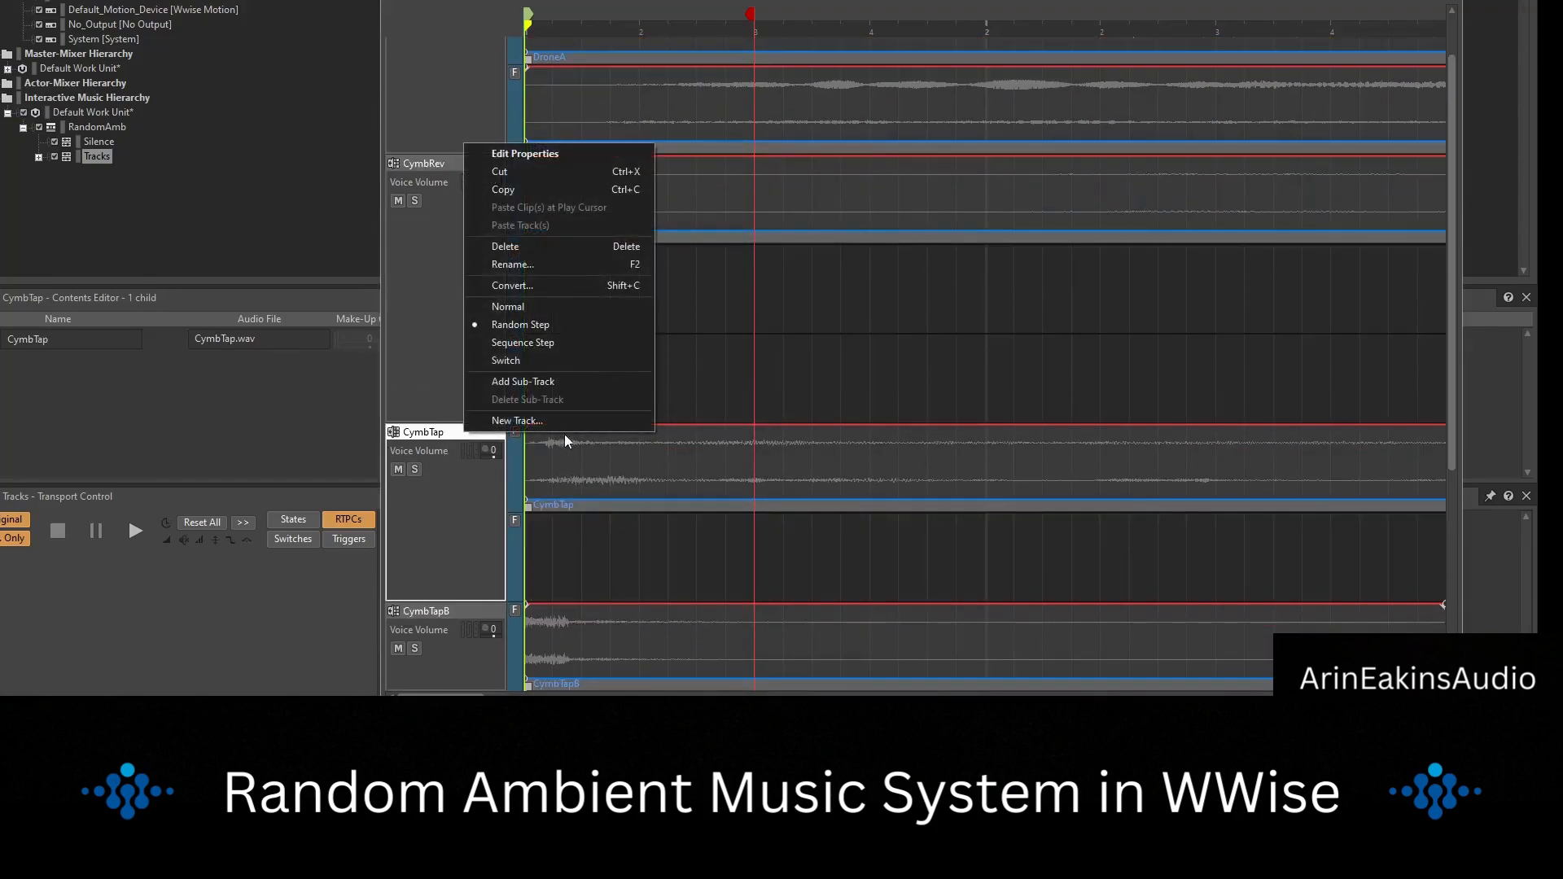
left_click(559, 380)
Add two empty sub-tracks to the CymbTapB track.
scroll(660, 587, "down", 2)
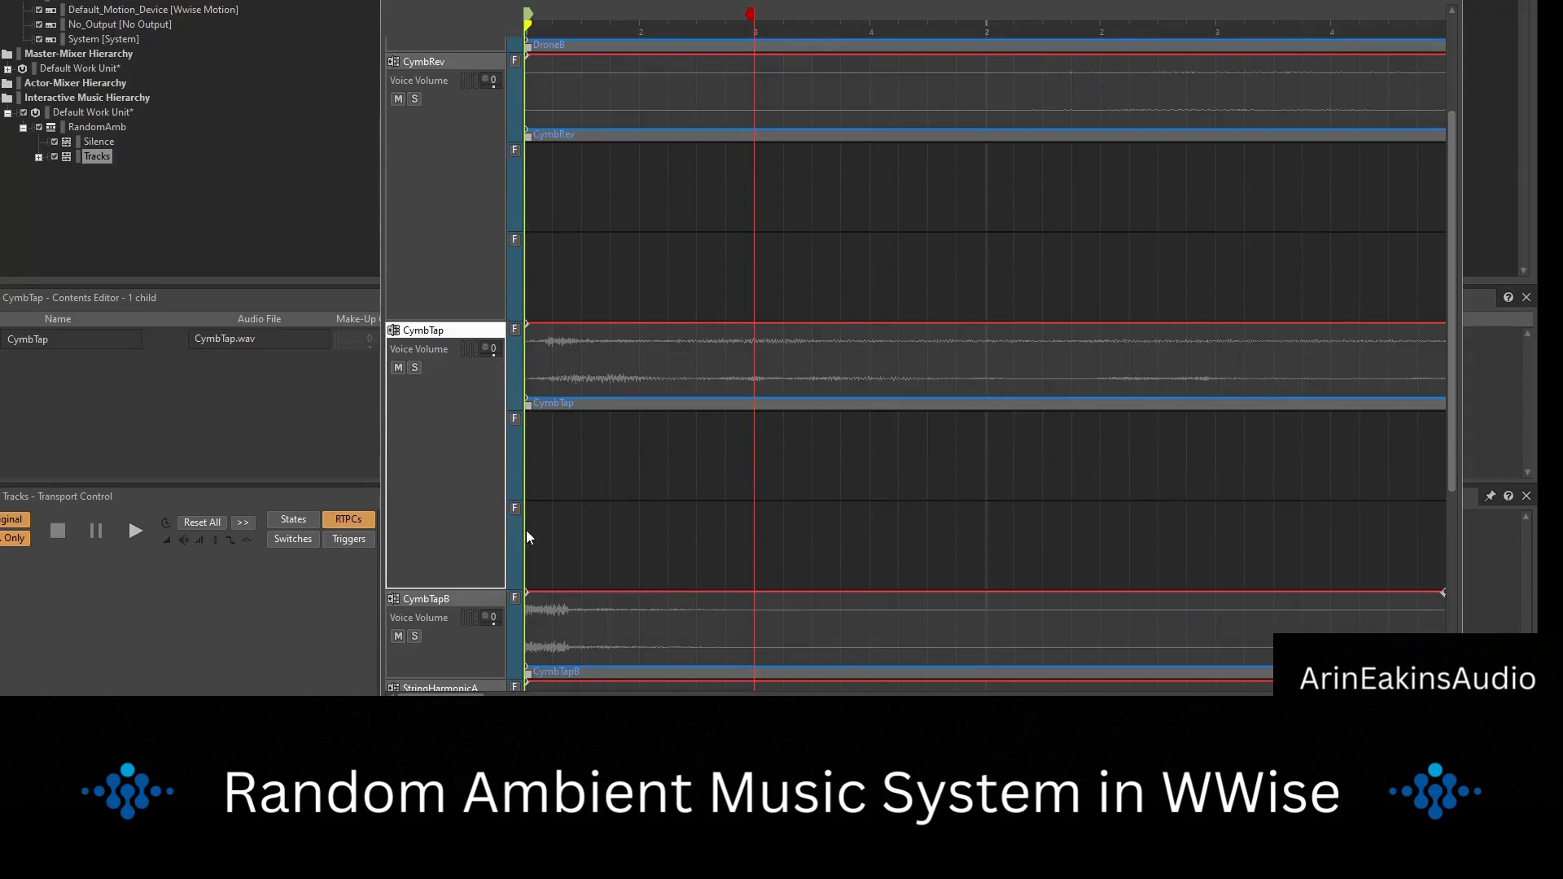
scroll(526, 537, "down", 1)
right_click(446, 521)
left_click(516, 471)
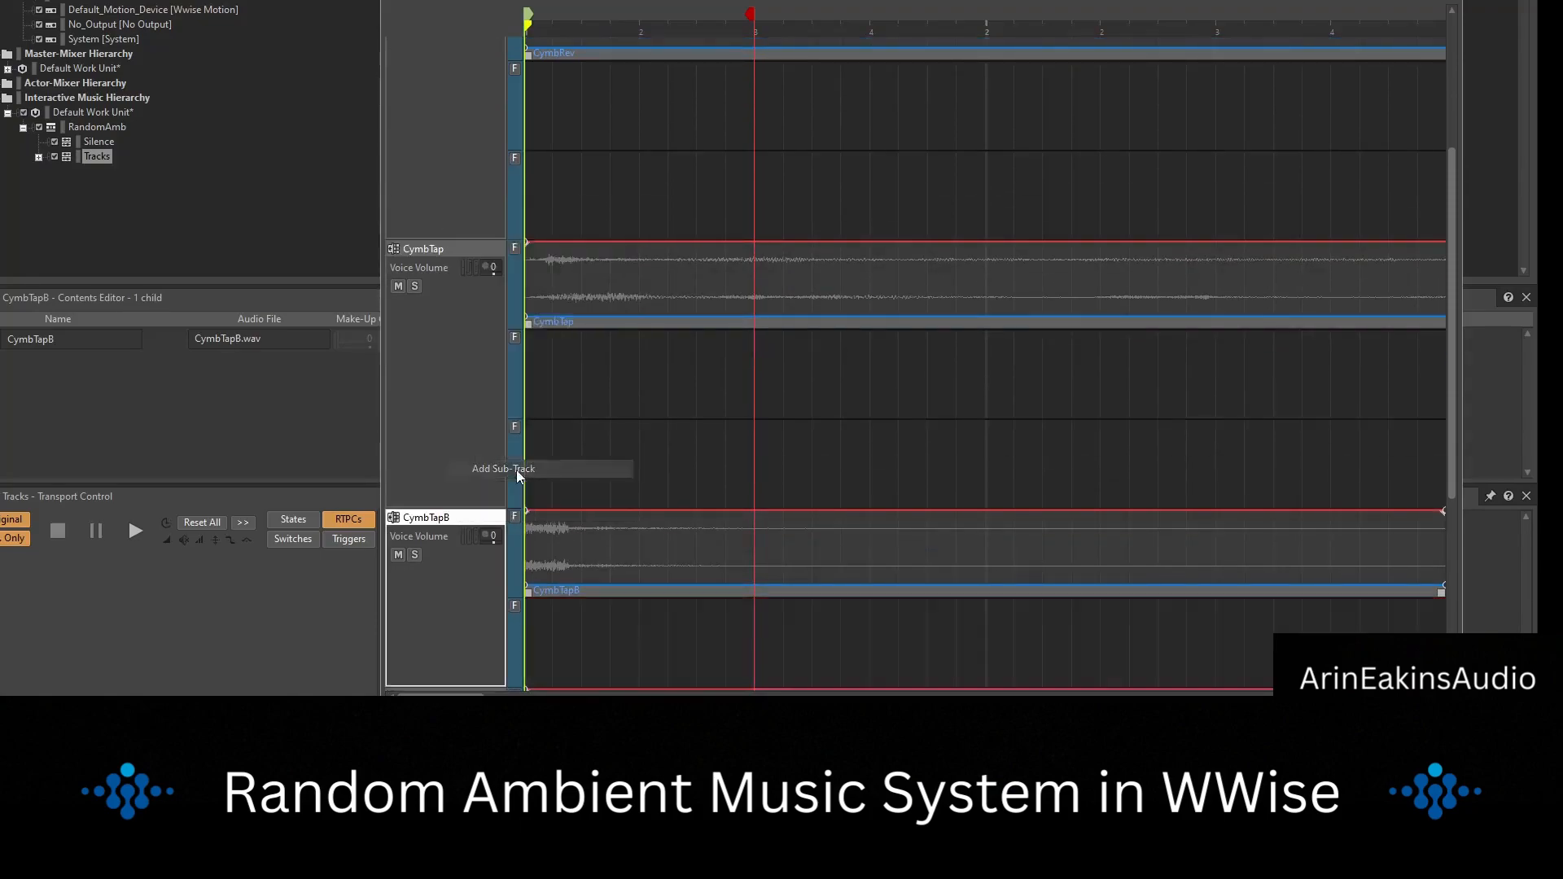
scroll(457, 433, "down", 2)
right_click(467, 378)
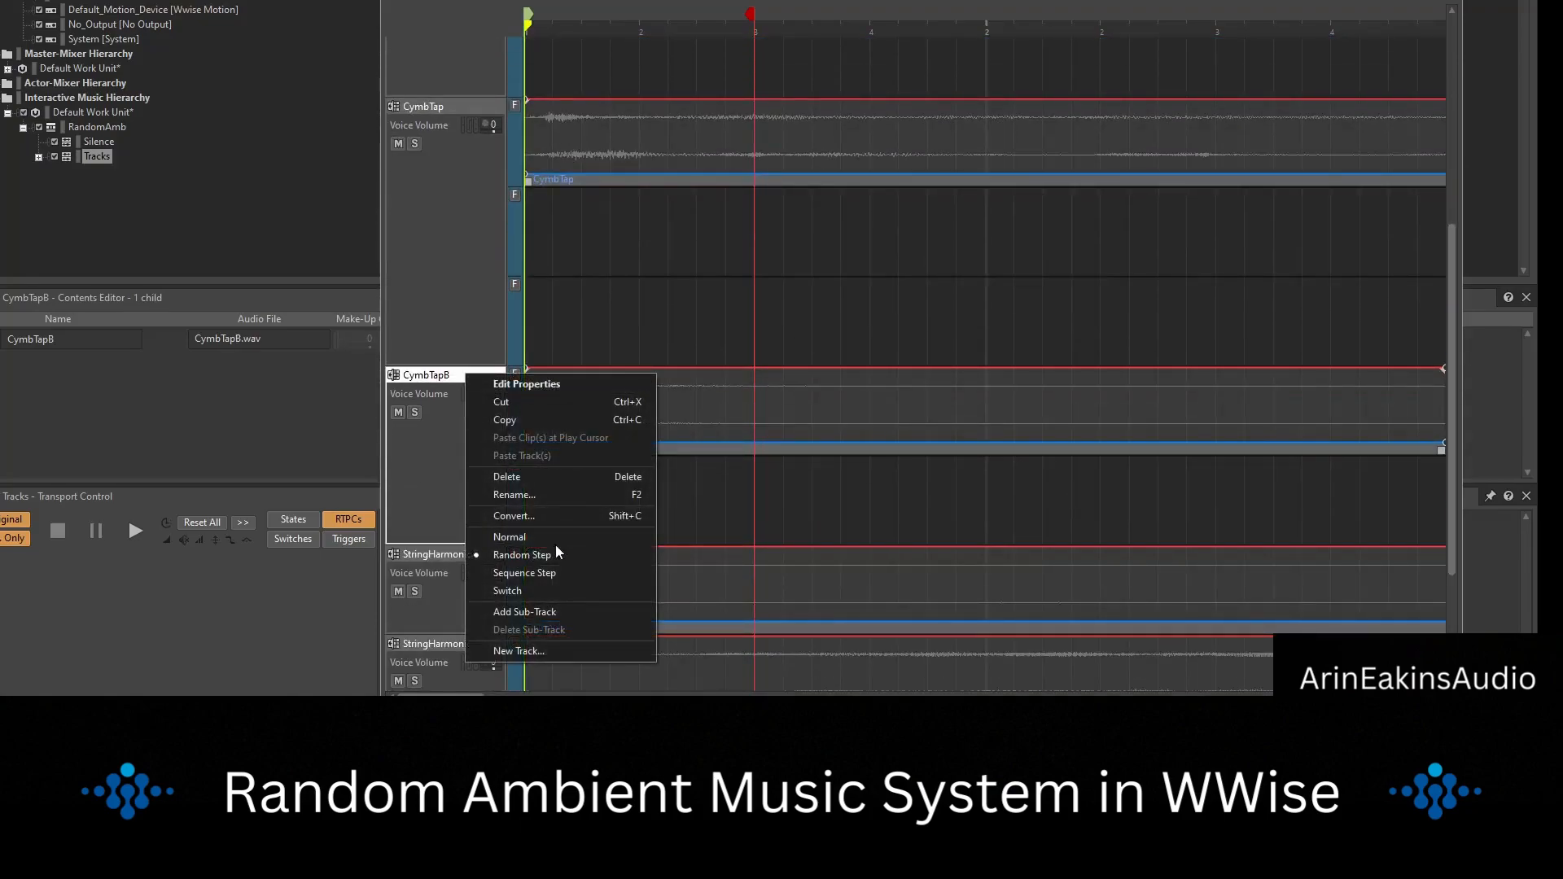
left_click(562, 612)
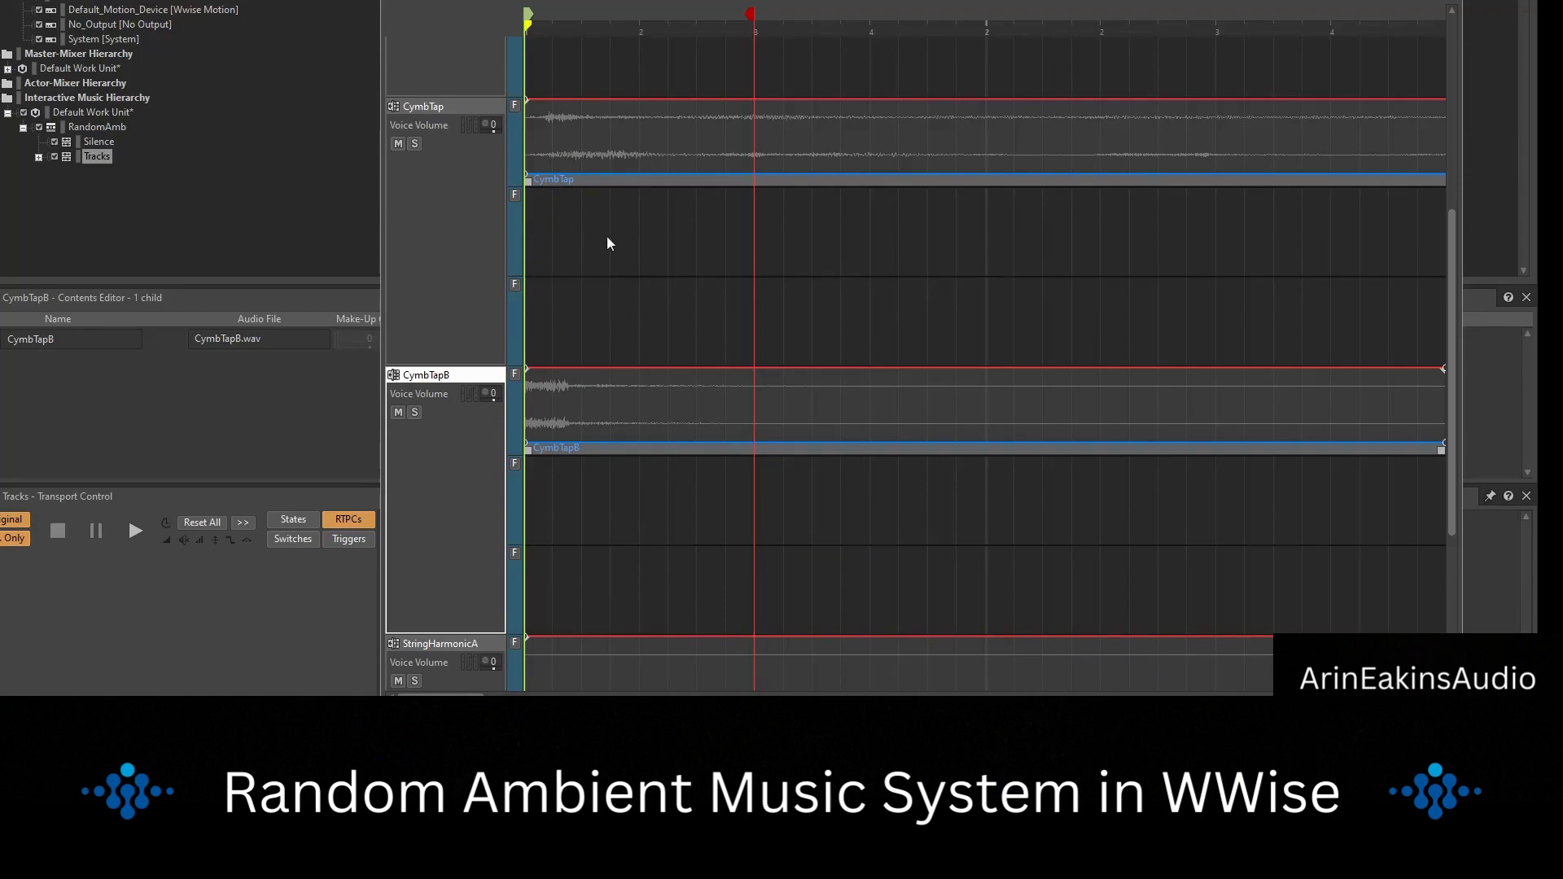
scroll(694, 308, "up", 5)
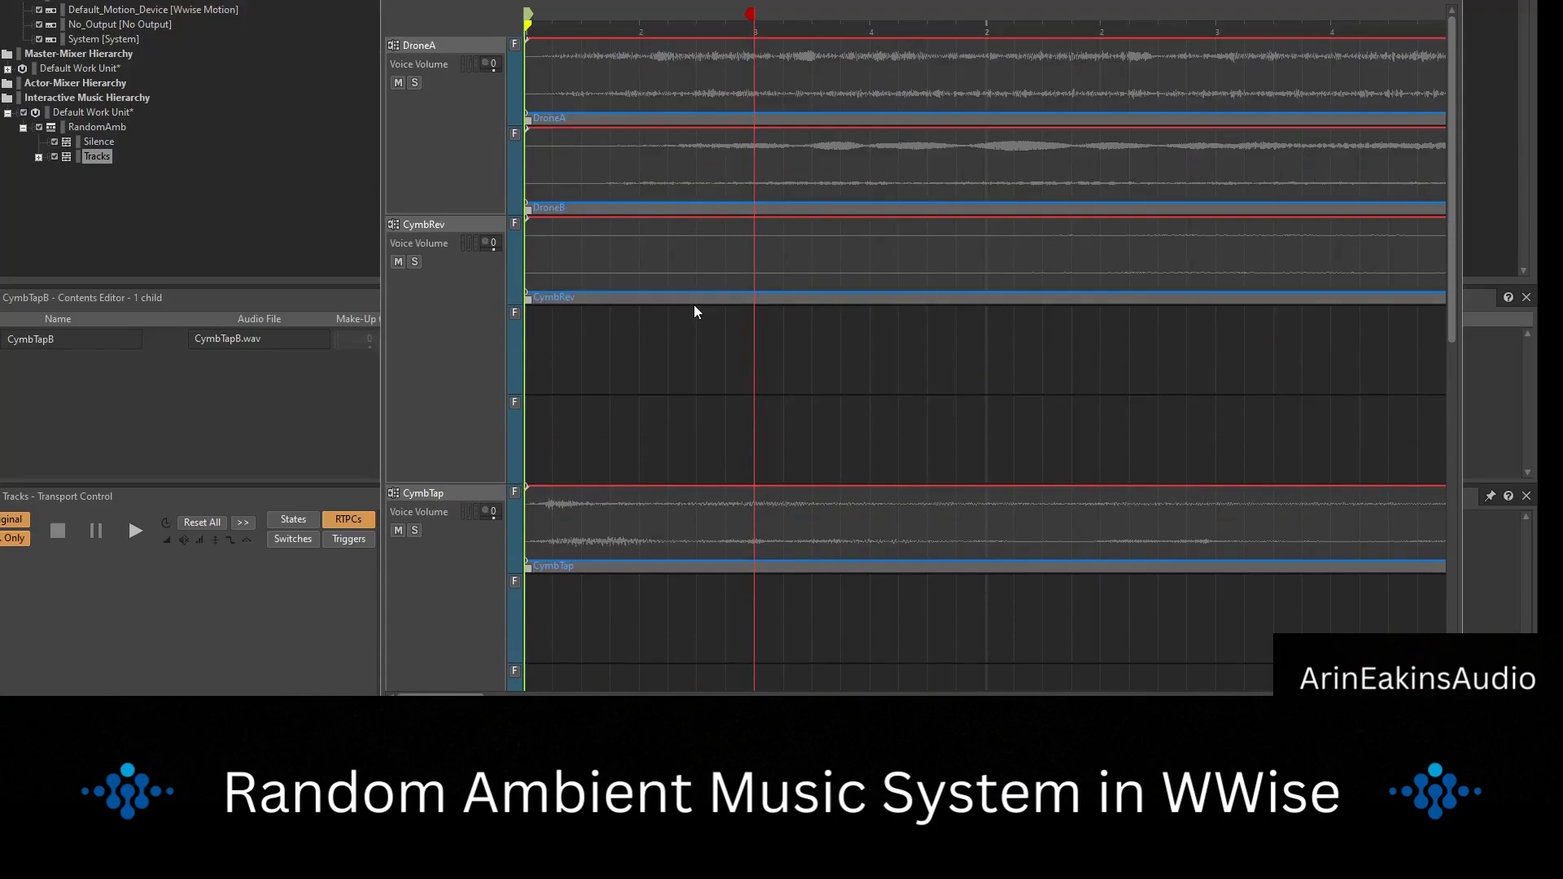
scroll(694, 306, "down", 2)
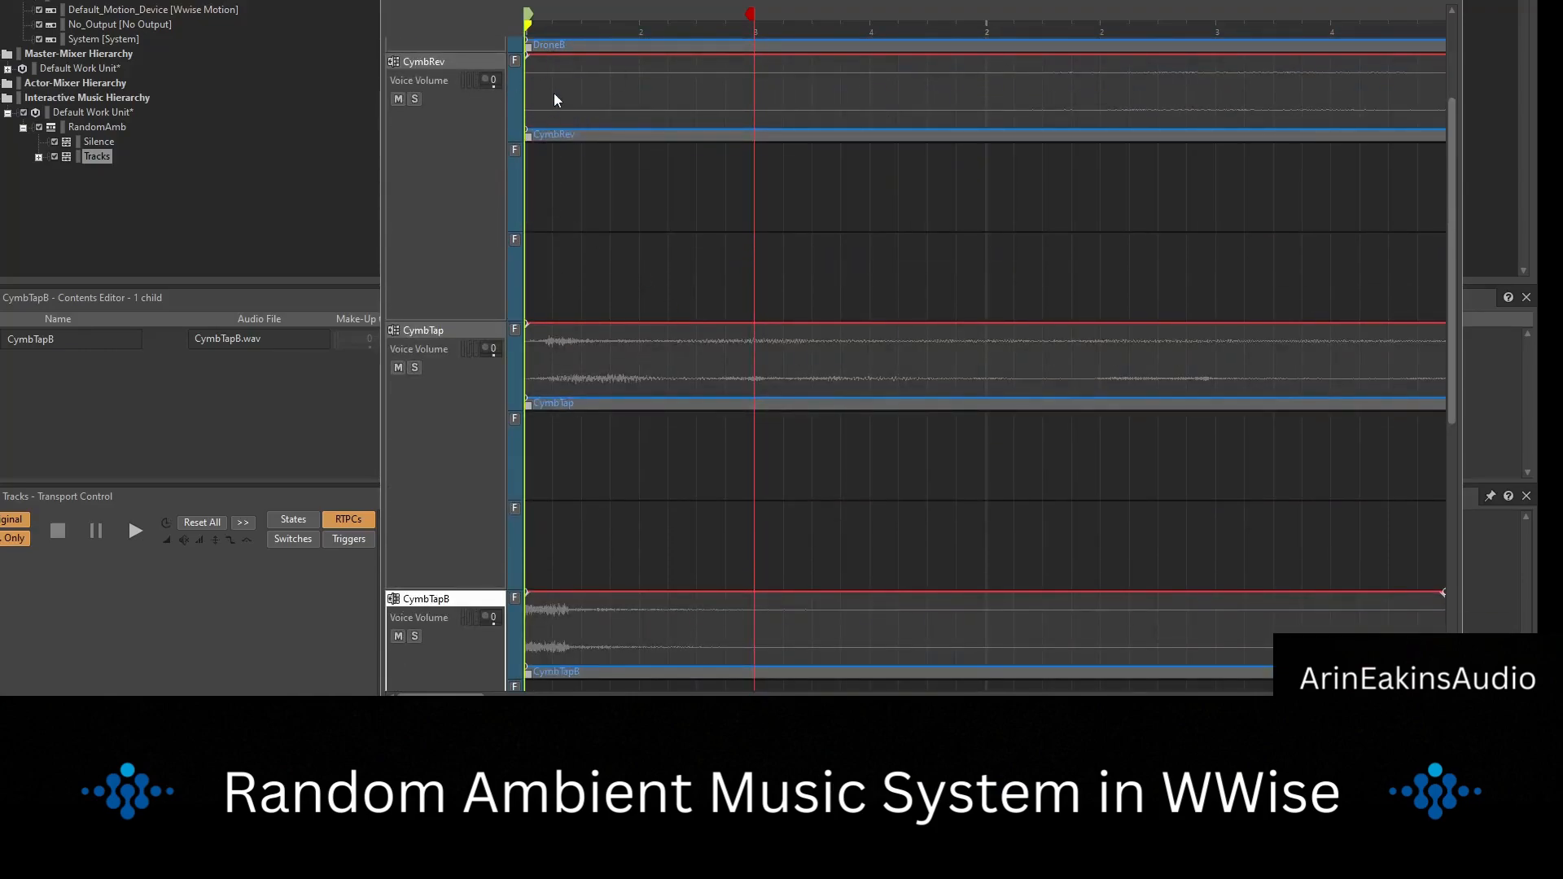
left_click(553, 136)
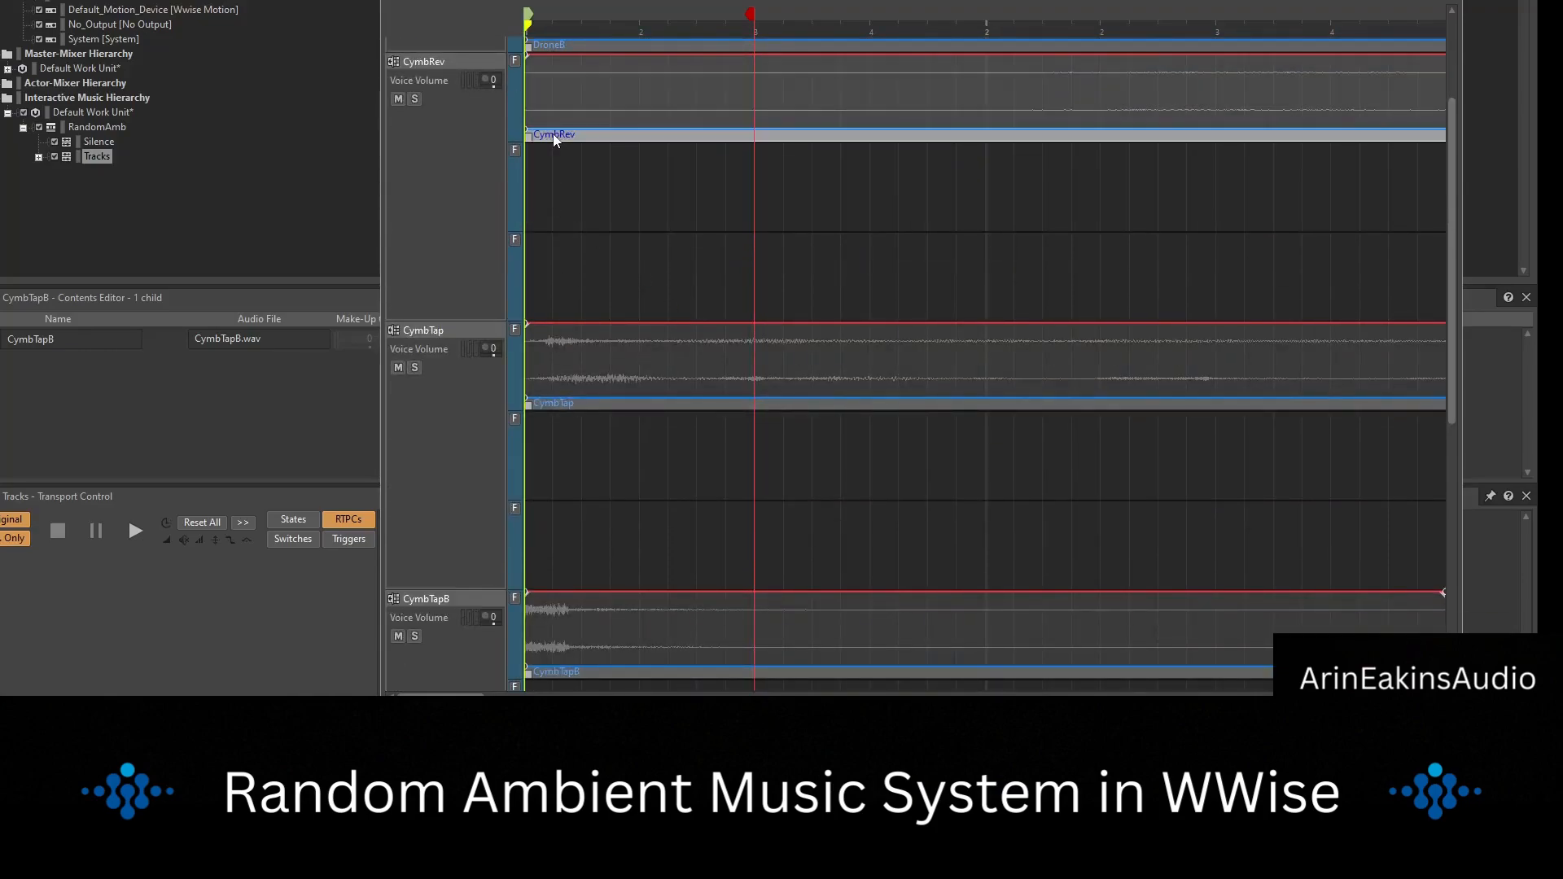
left_click(603, 279)
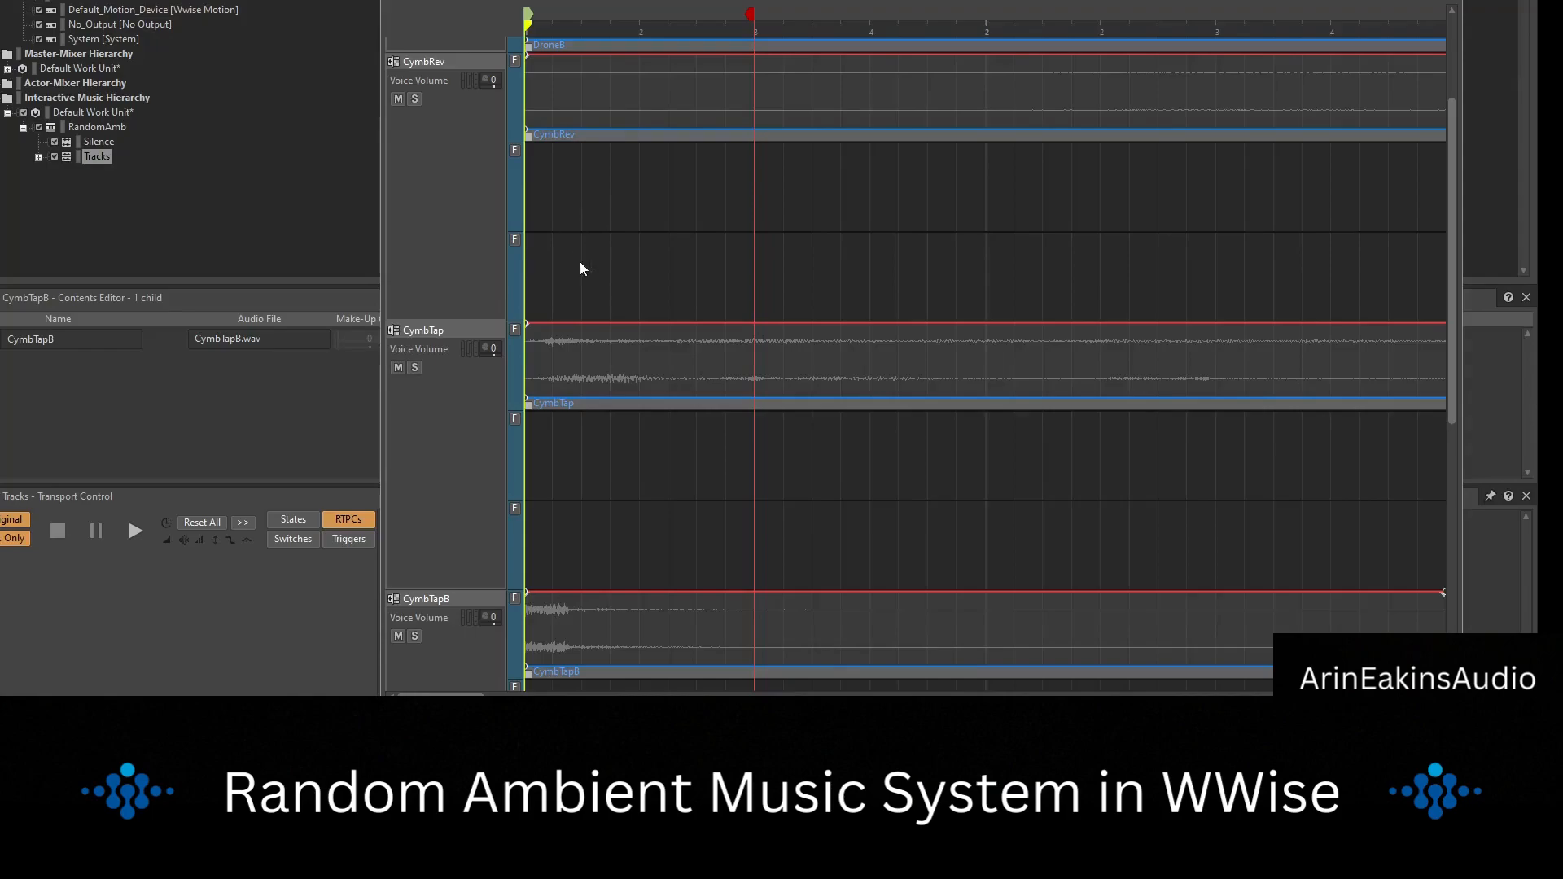
Add two more empty sub-tracks to CymbTapB so that it has four empty ones.
scroll(594, 244, "down", 1)
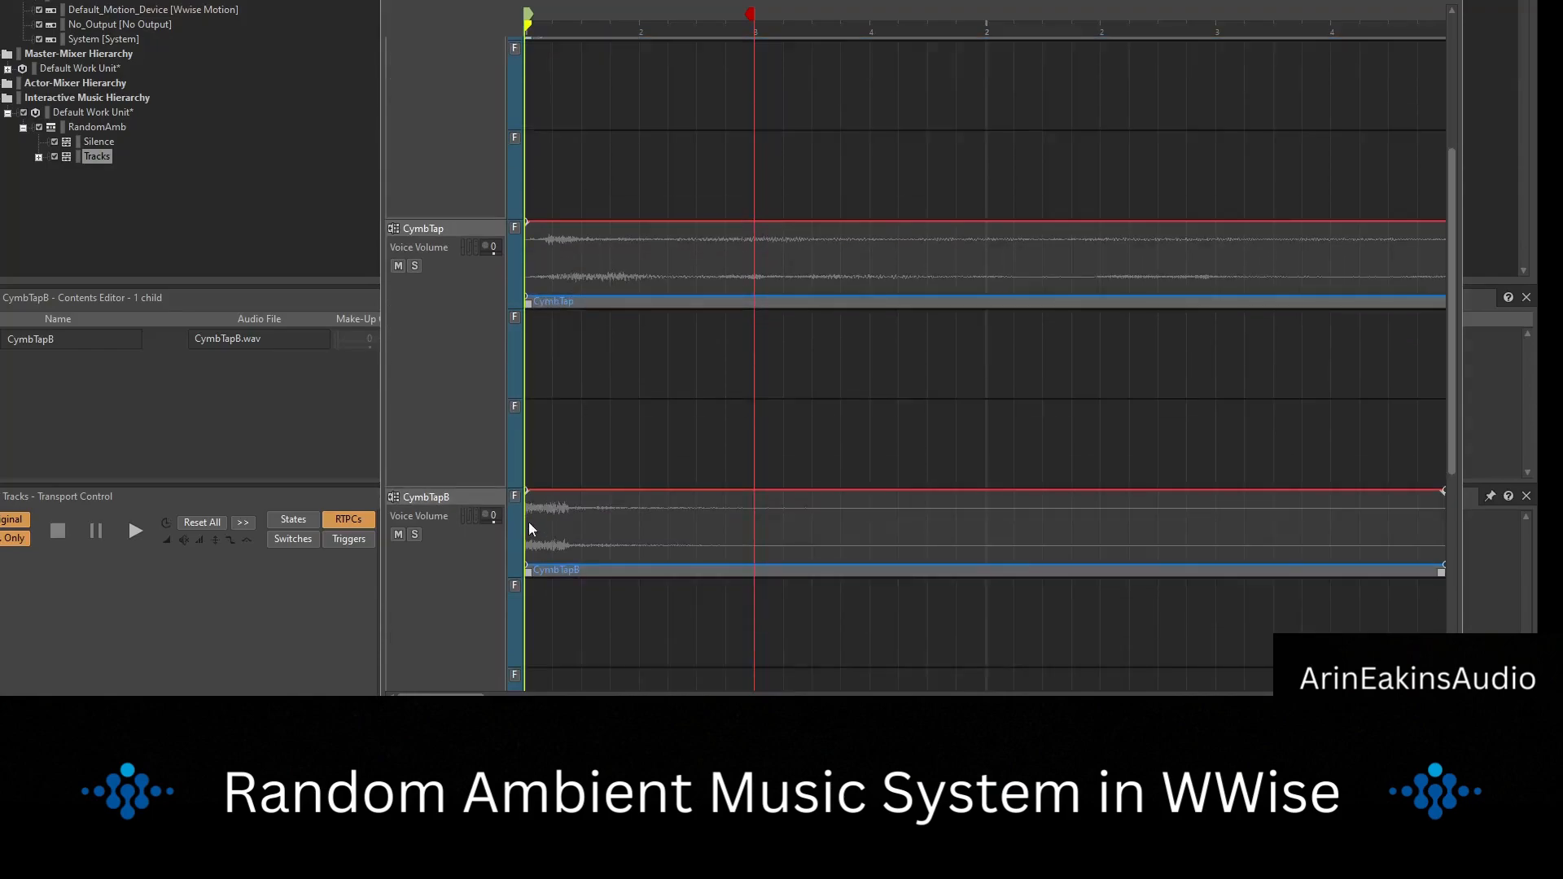
scroll(531, 529, "down", 3)
right_click(472, 248)
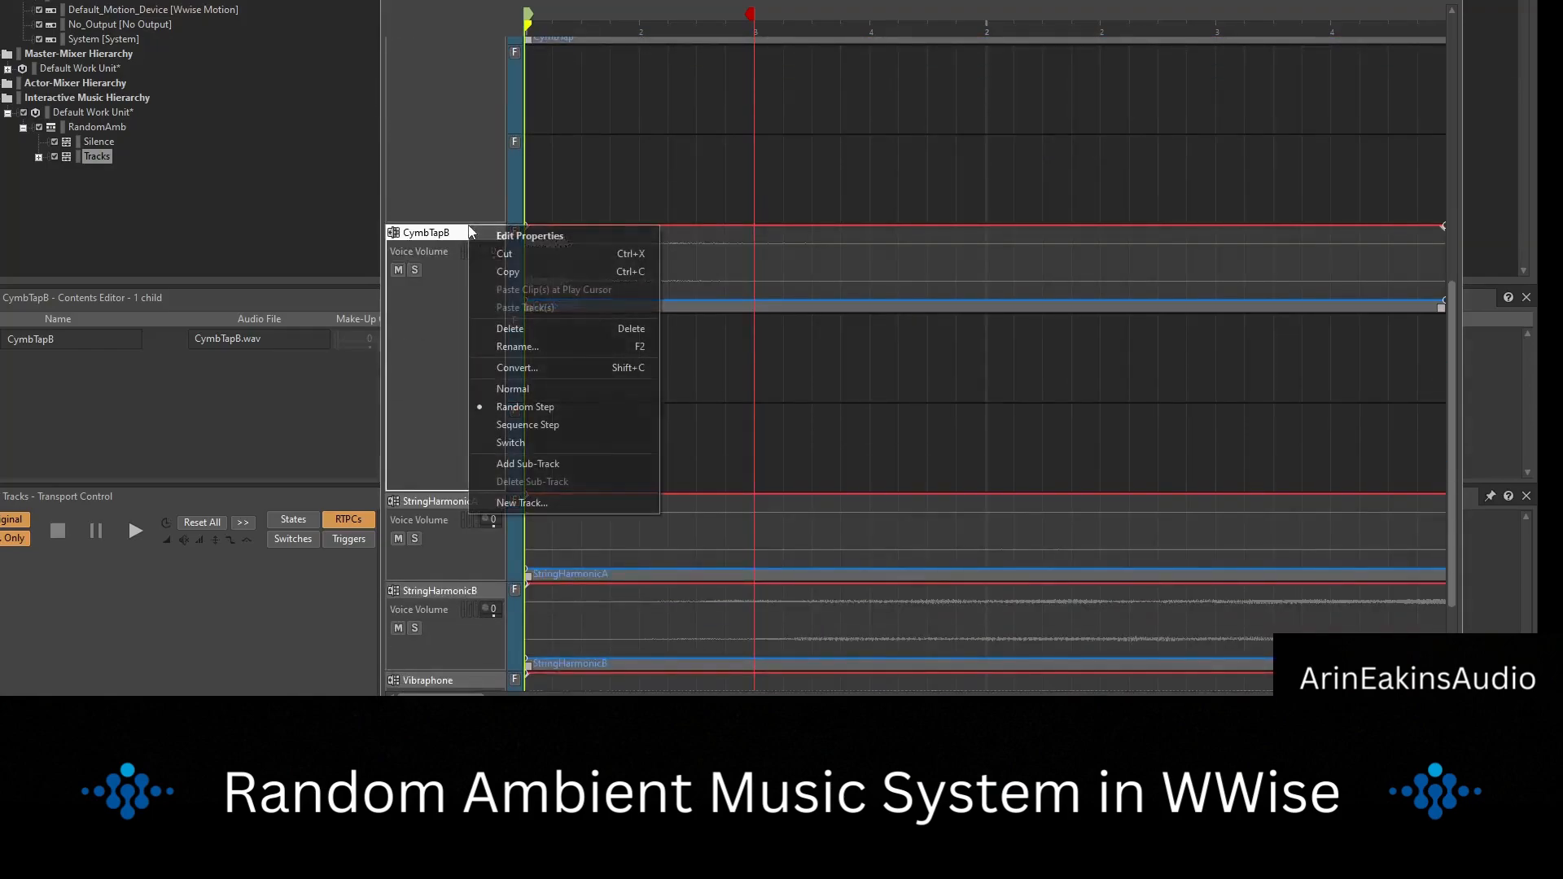
left_click(560, 464)
right_click(452, 240)
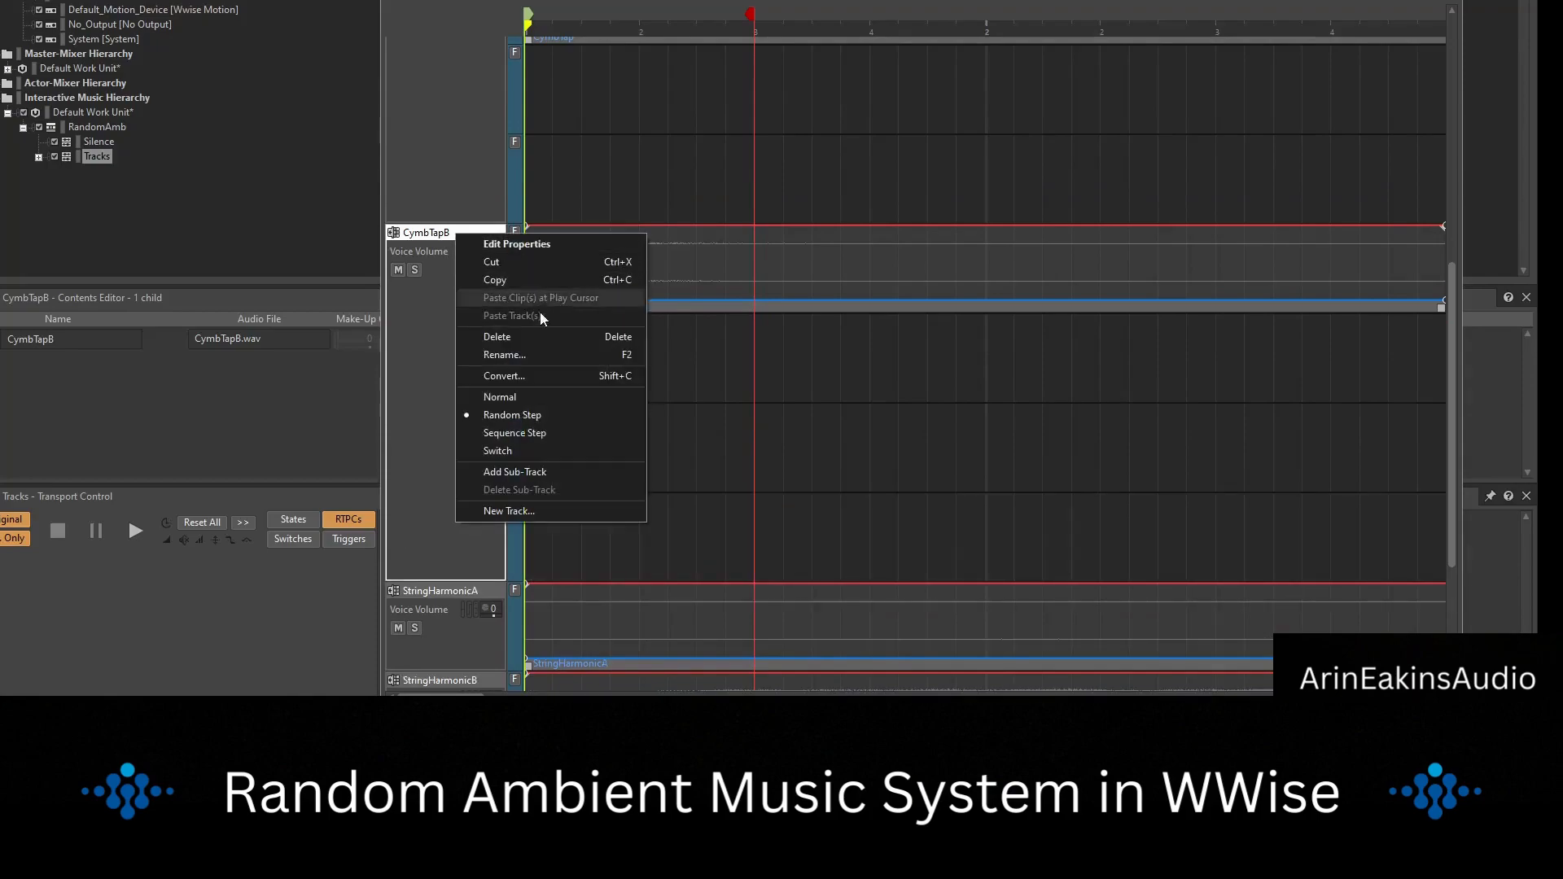
left_click(535, 481)
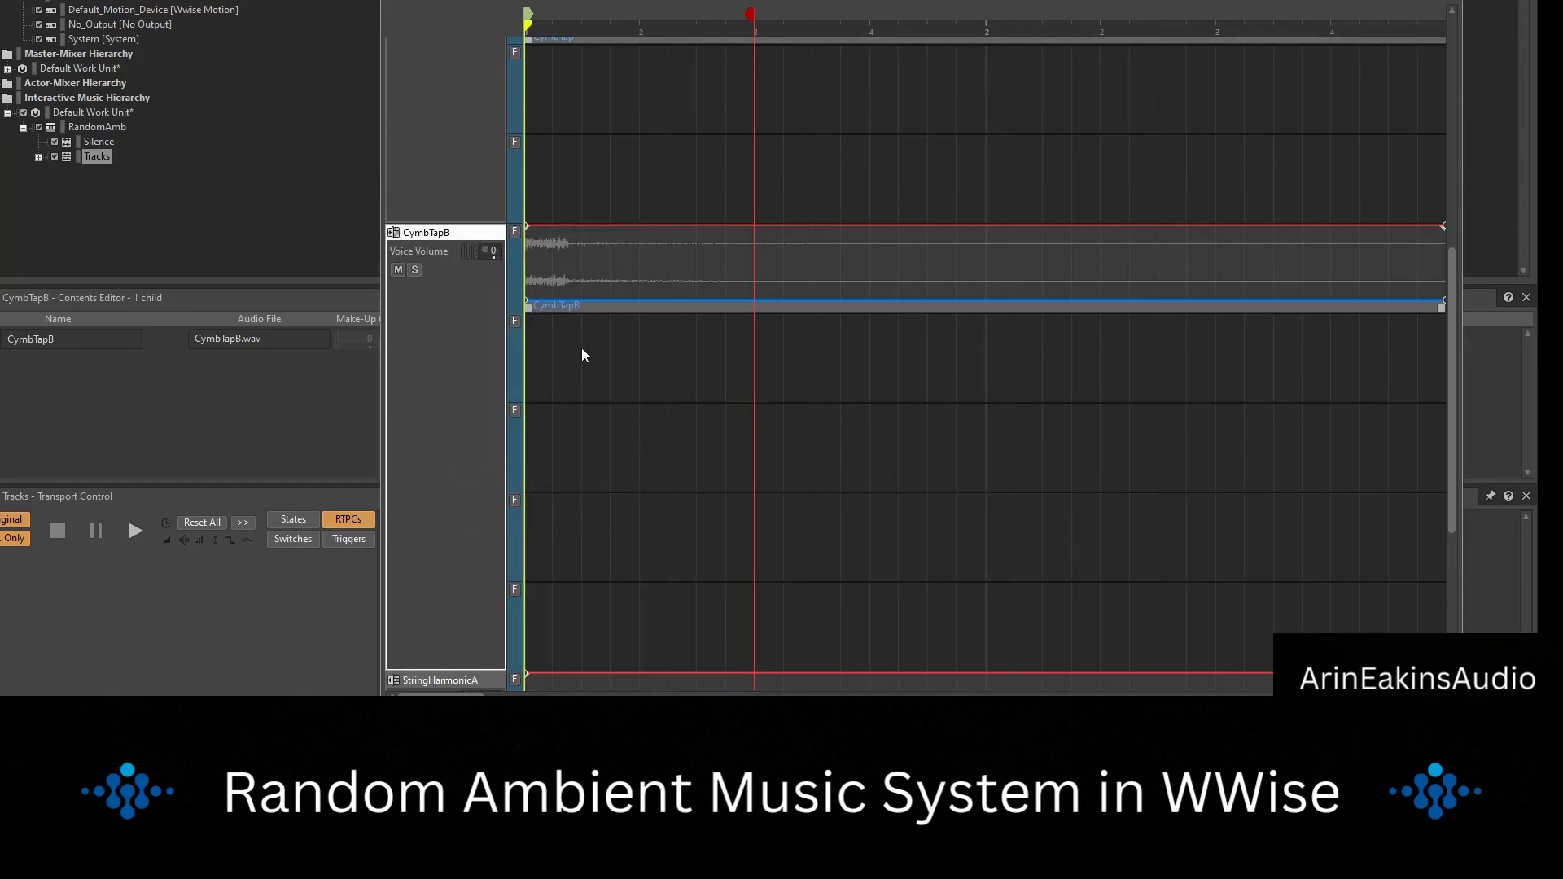
left_click(552, 304)
Add four empty sub-tracks to the StringHarmonicA track.
scroll(559, 306, "down", 5)
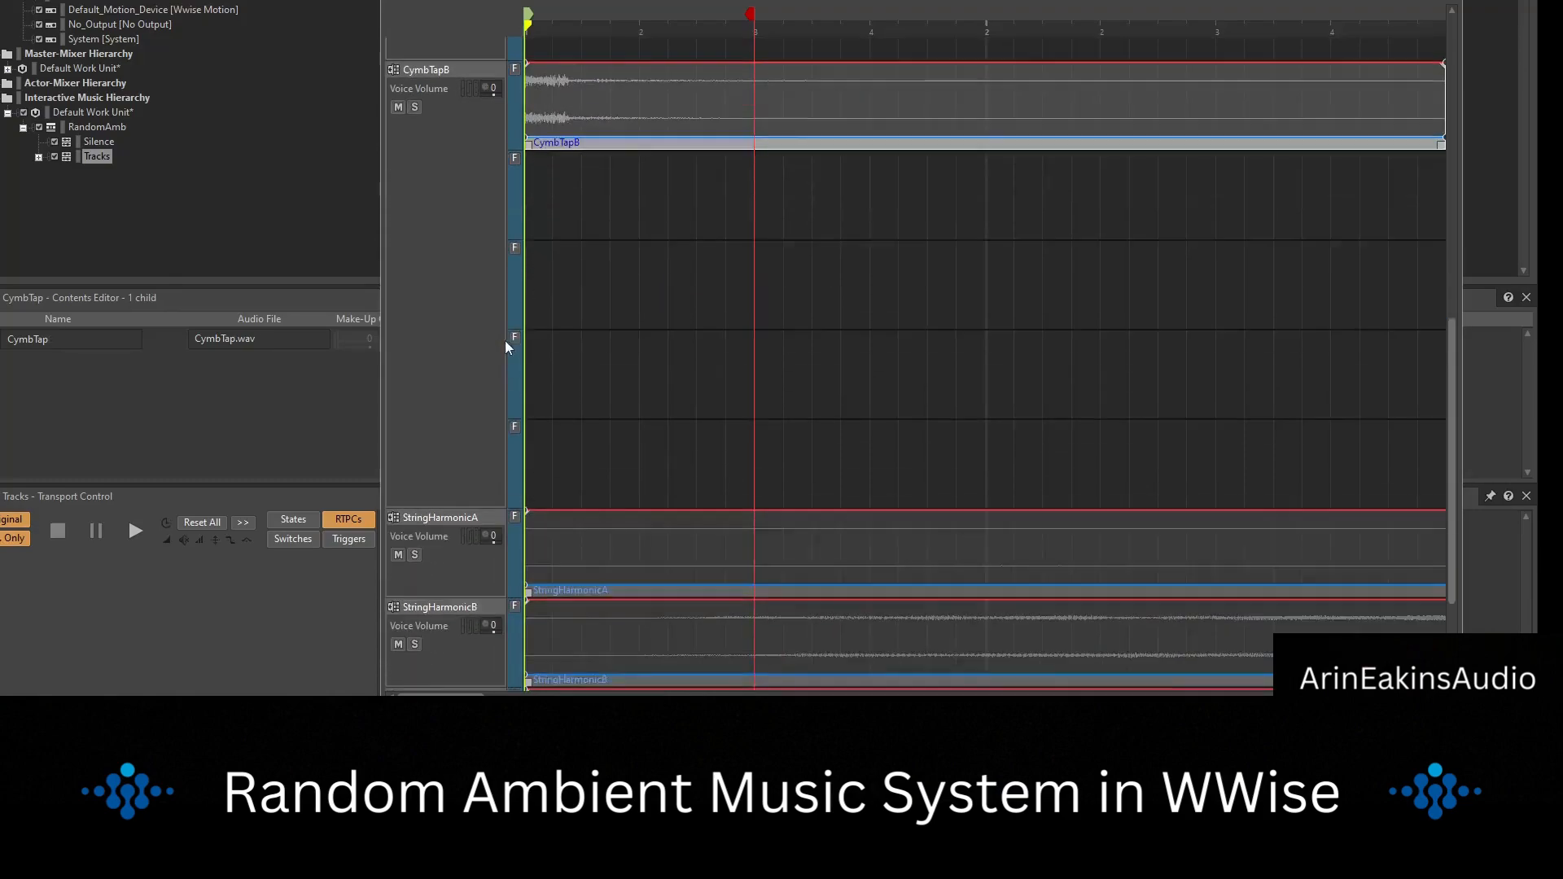
right_click(457, 433)
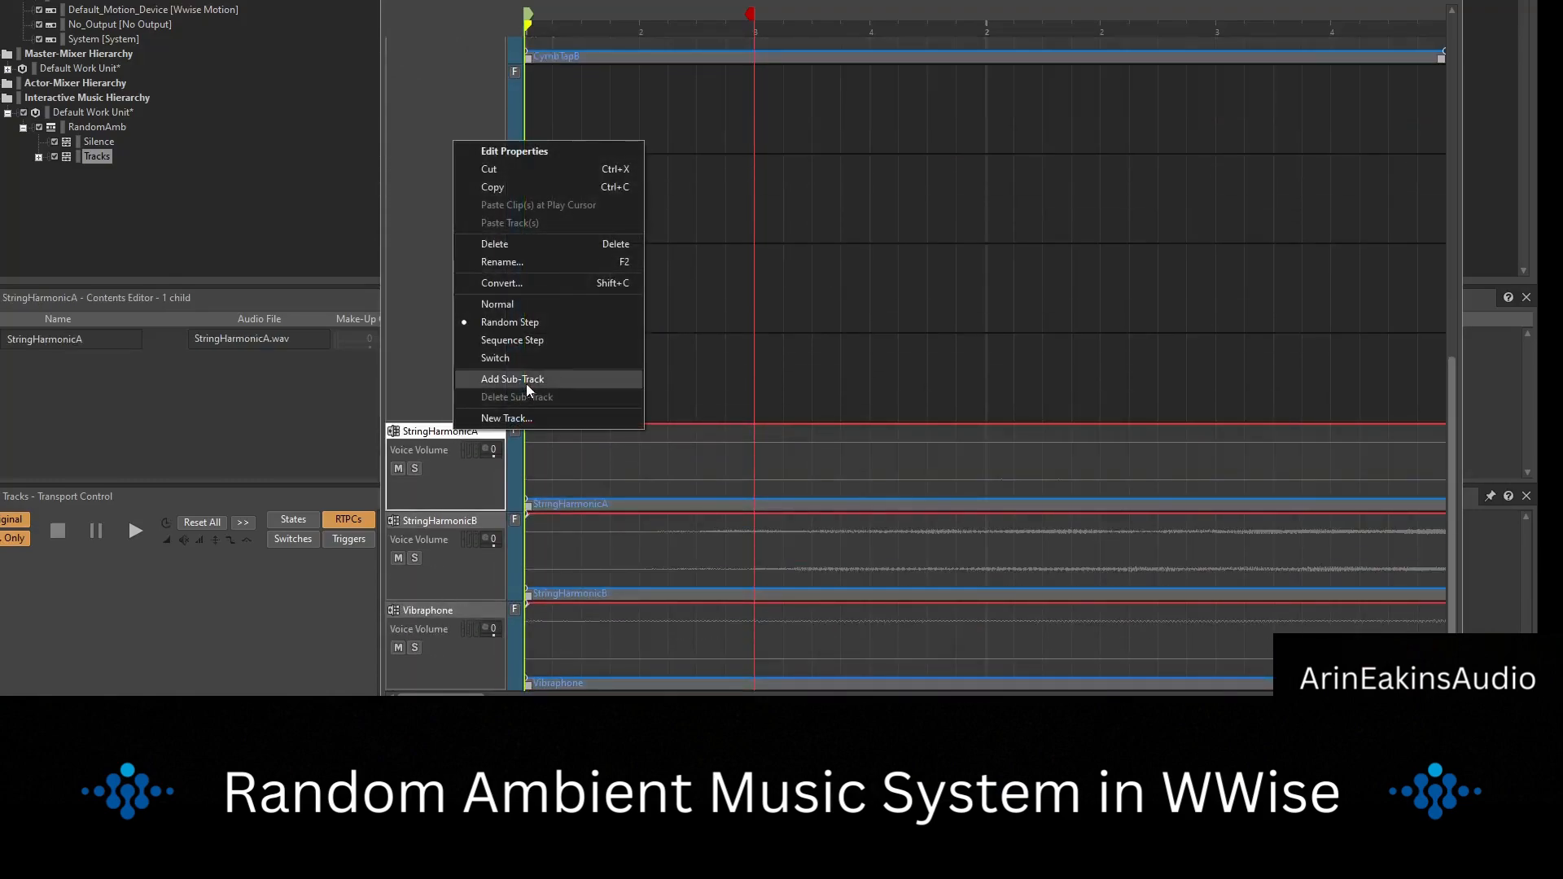
left_click(526, 380)
right_click(447, 348)
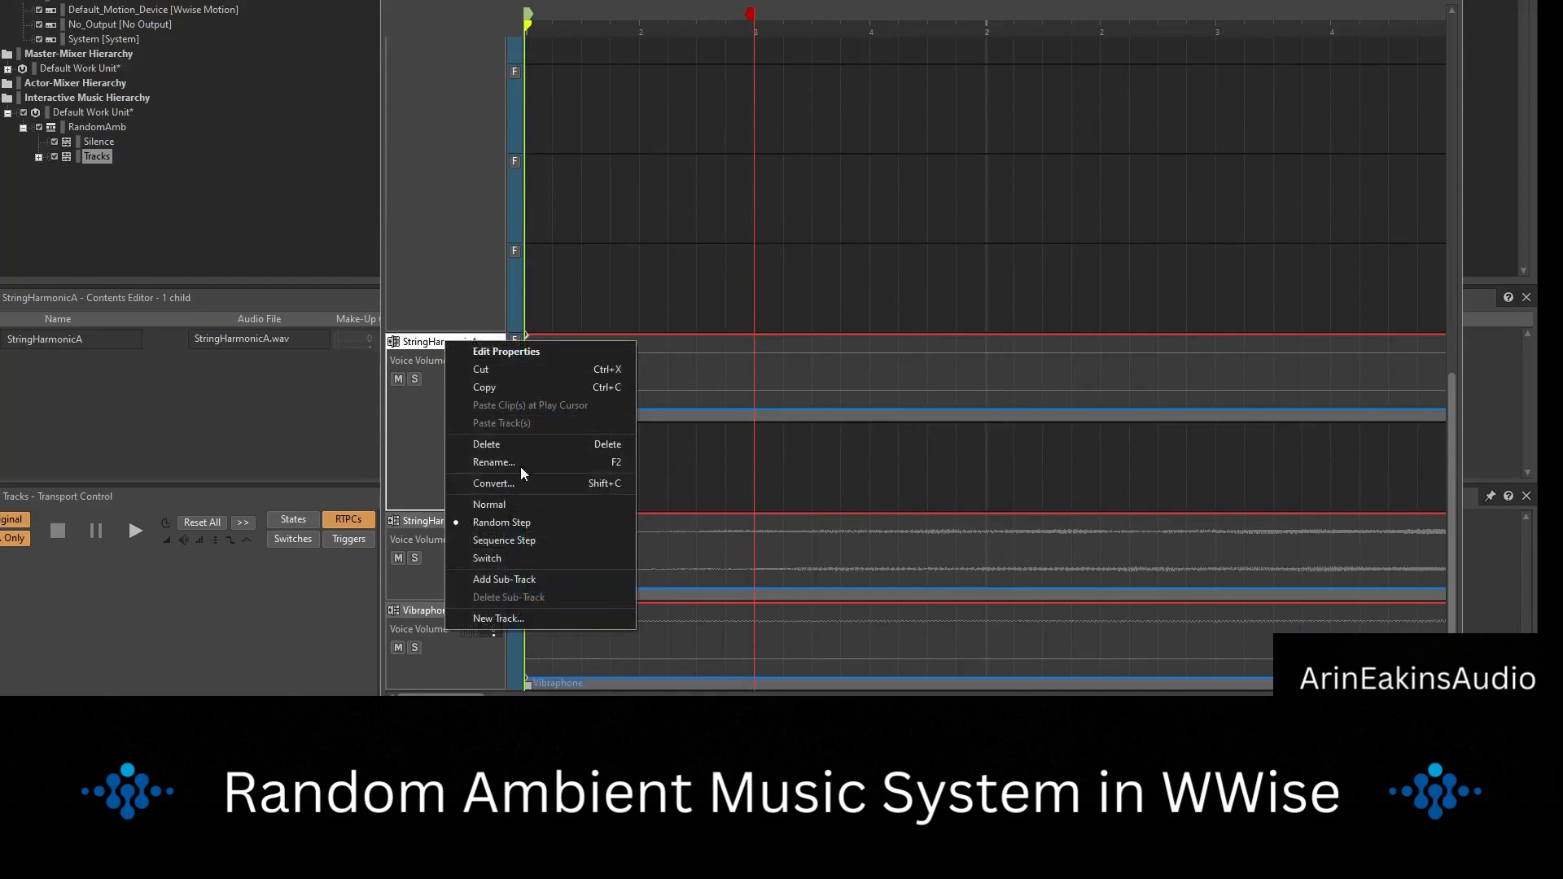
left_click(519, 545)
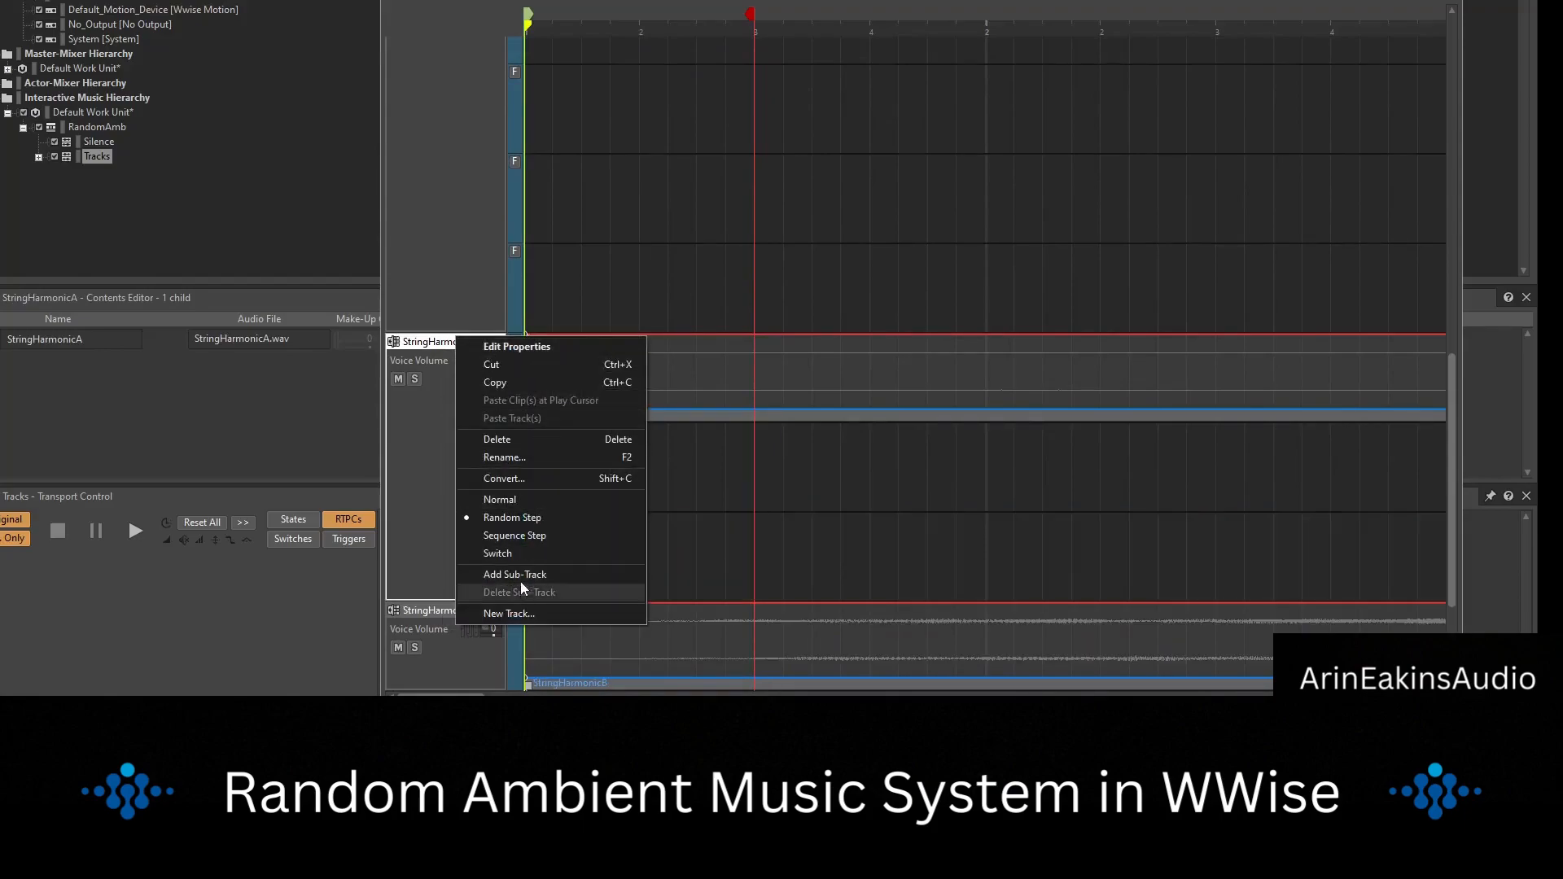
left_click(521, 575)
right_click(460, 343)
left_click(539, 575)
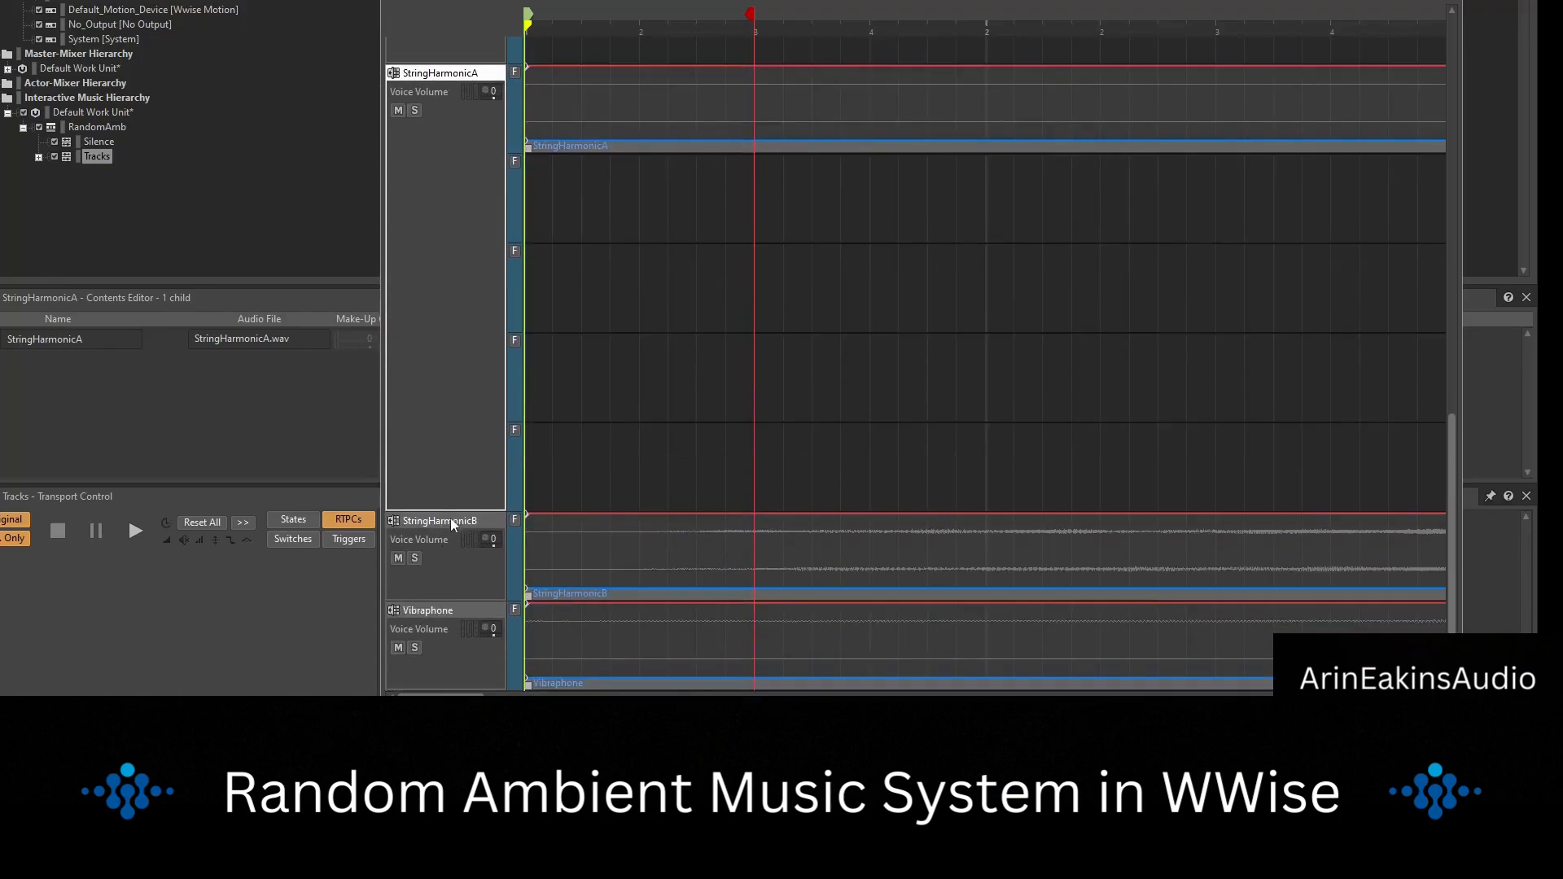
Add one empty sub-track each to the StringHarmonicB and Vibraphone tracks.
right_click(452, 521)
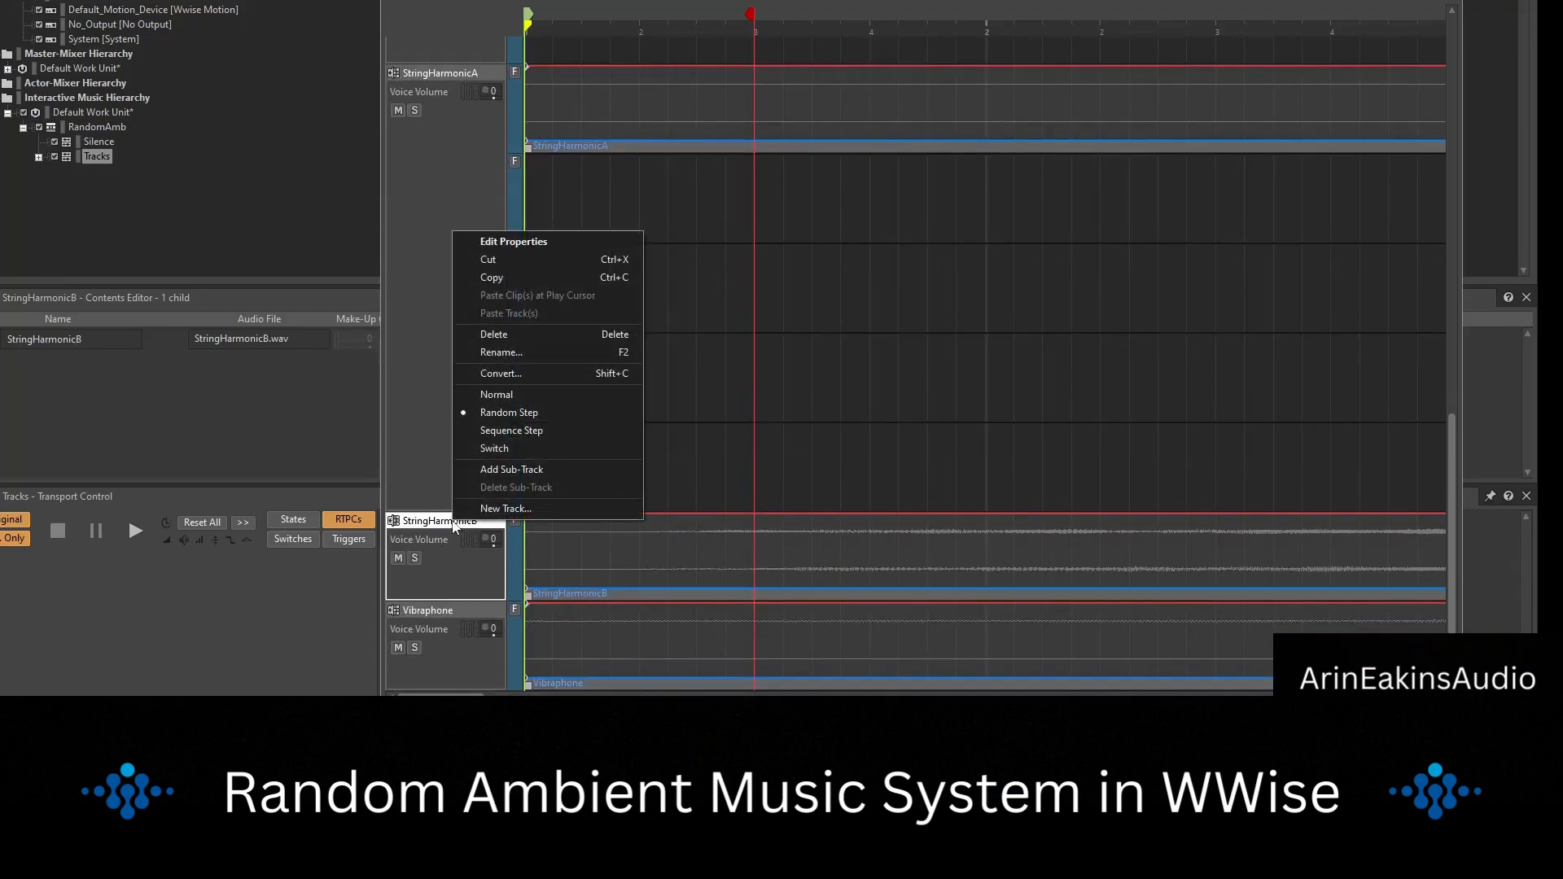
left_click(550, 472)
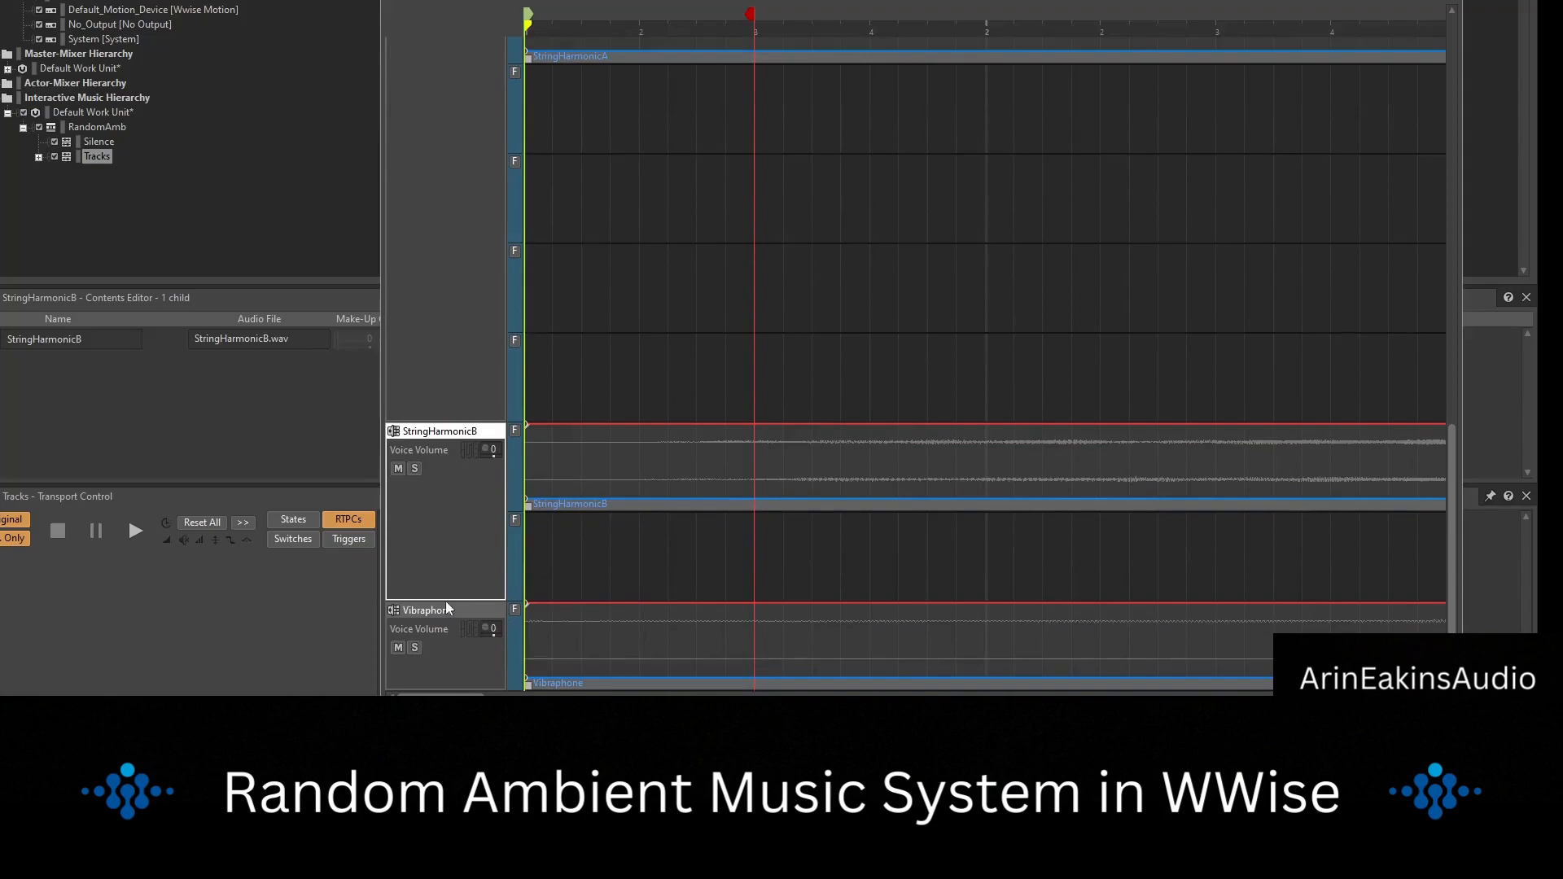
right_click(448, 608)
left_click(552, 559)
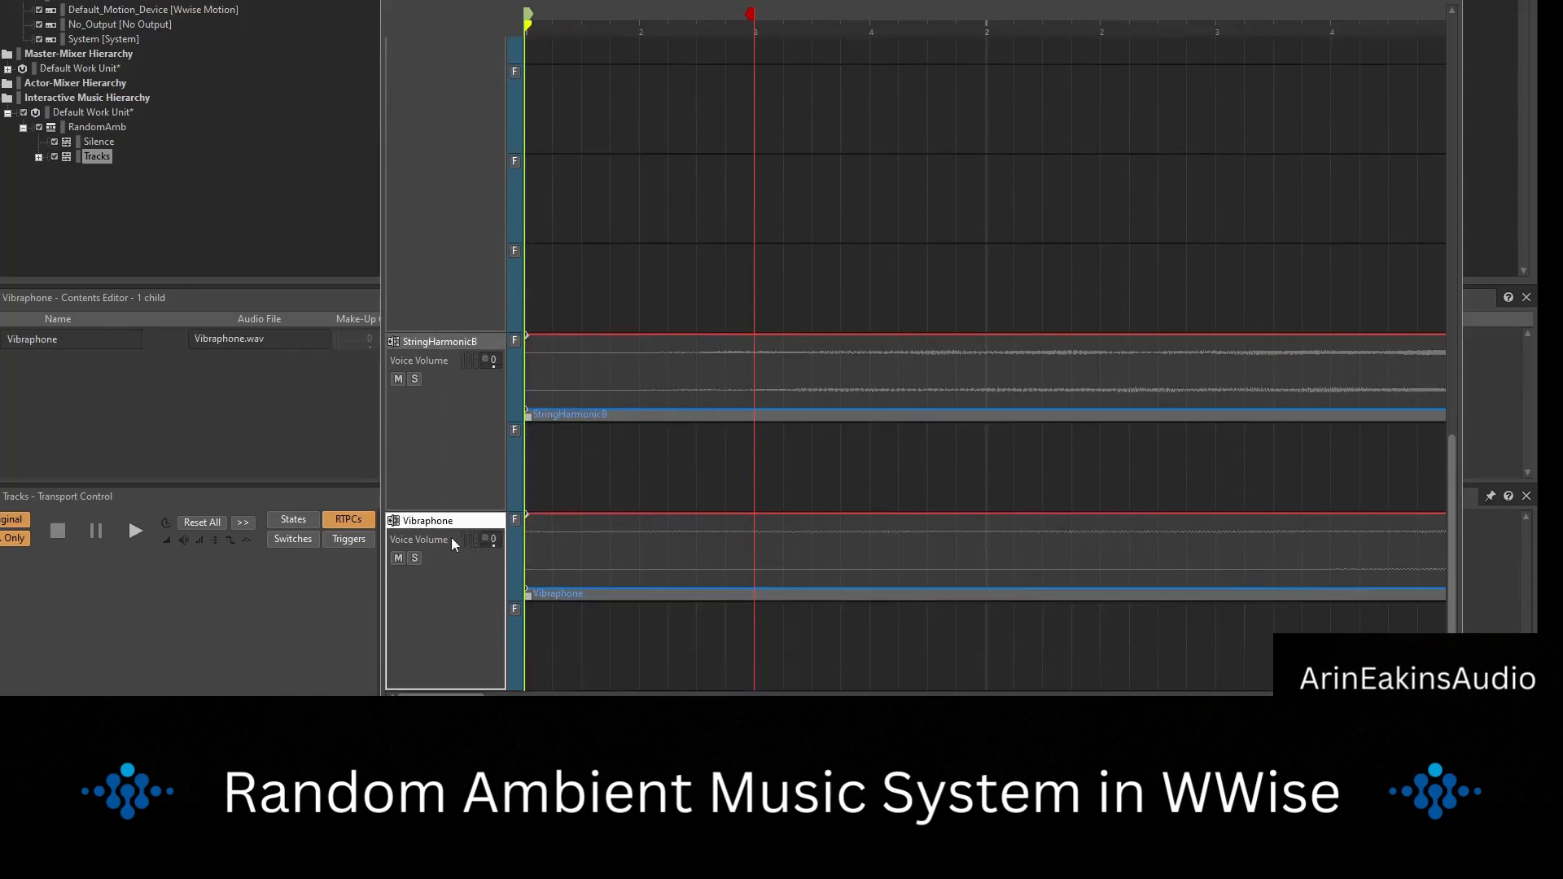
Move the CymbRev clip along the timeline so it starts at bar 2.
left_click_drag(1450, 481, 1440, 38)
left_click(1426, 697)
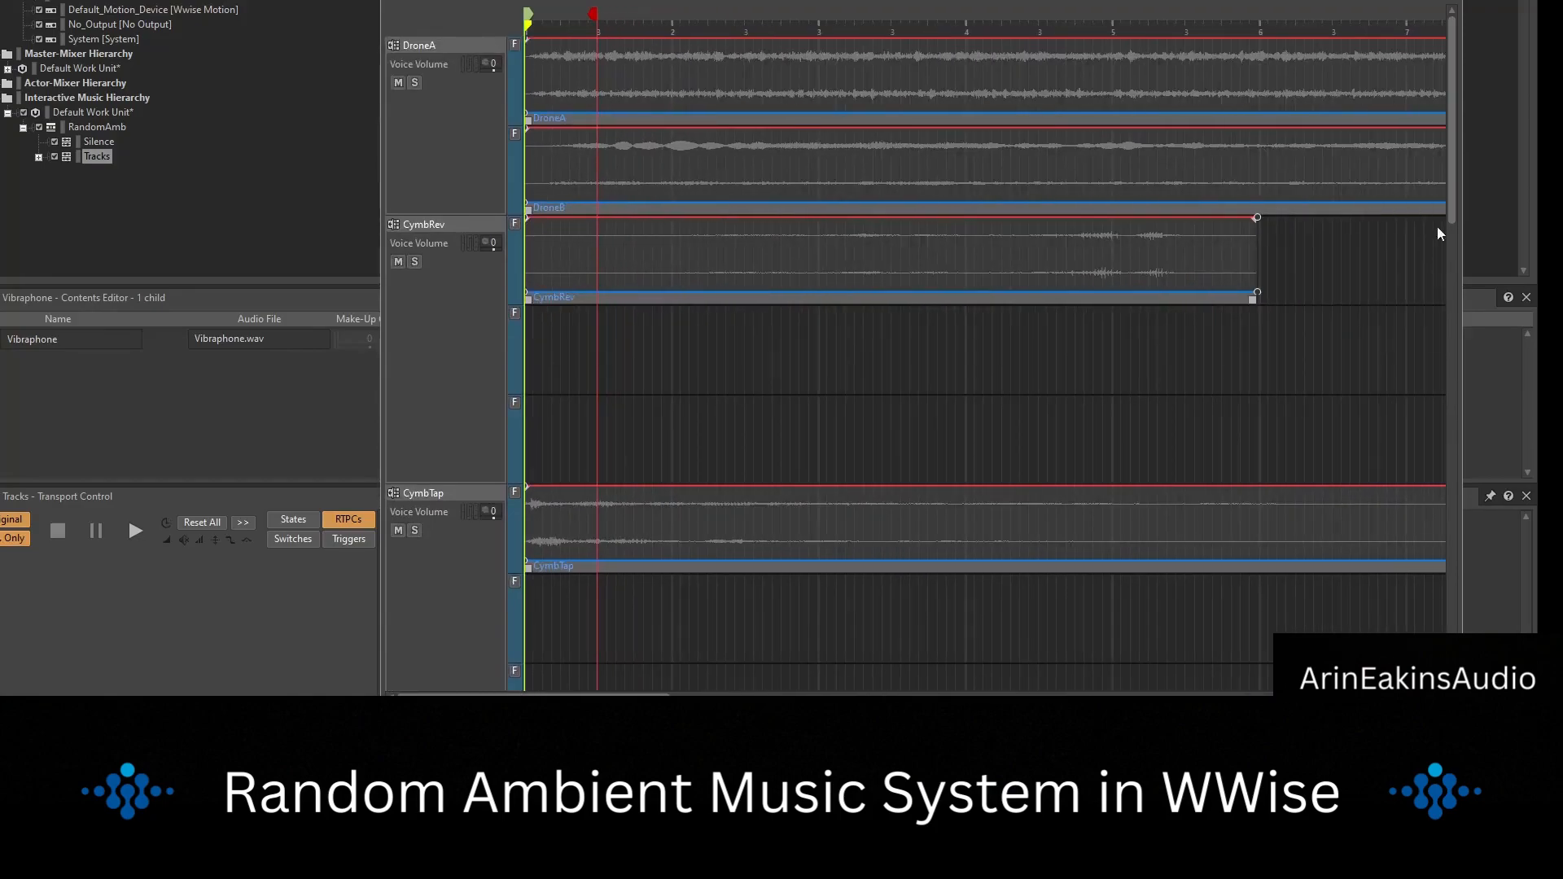
mouse_move(1454, 180)
left_mouse_down()
mouse_move(1454, 417)
mouse_move(1463, 154)
mouse_move(1454, 181)
left_mouse_up()
left_click_drag(574, 299, 734, 304)
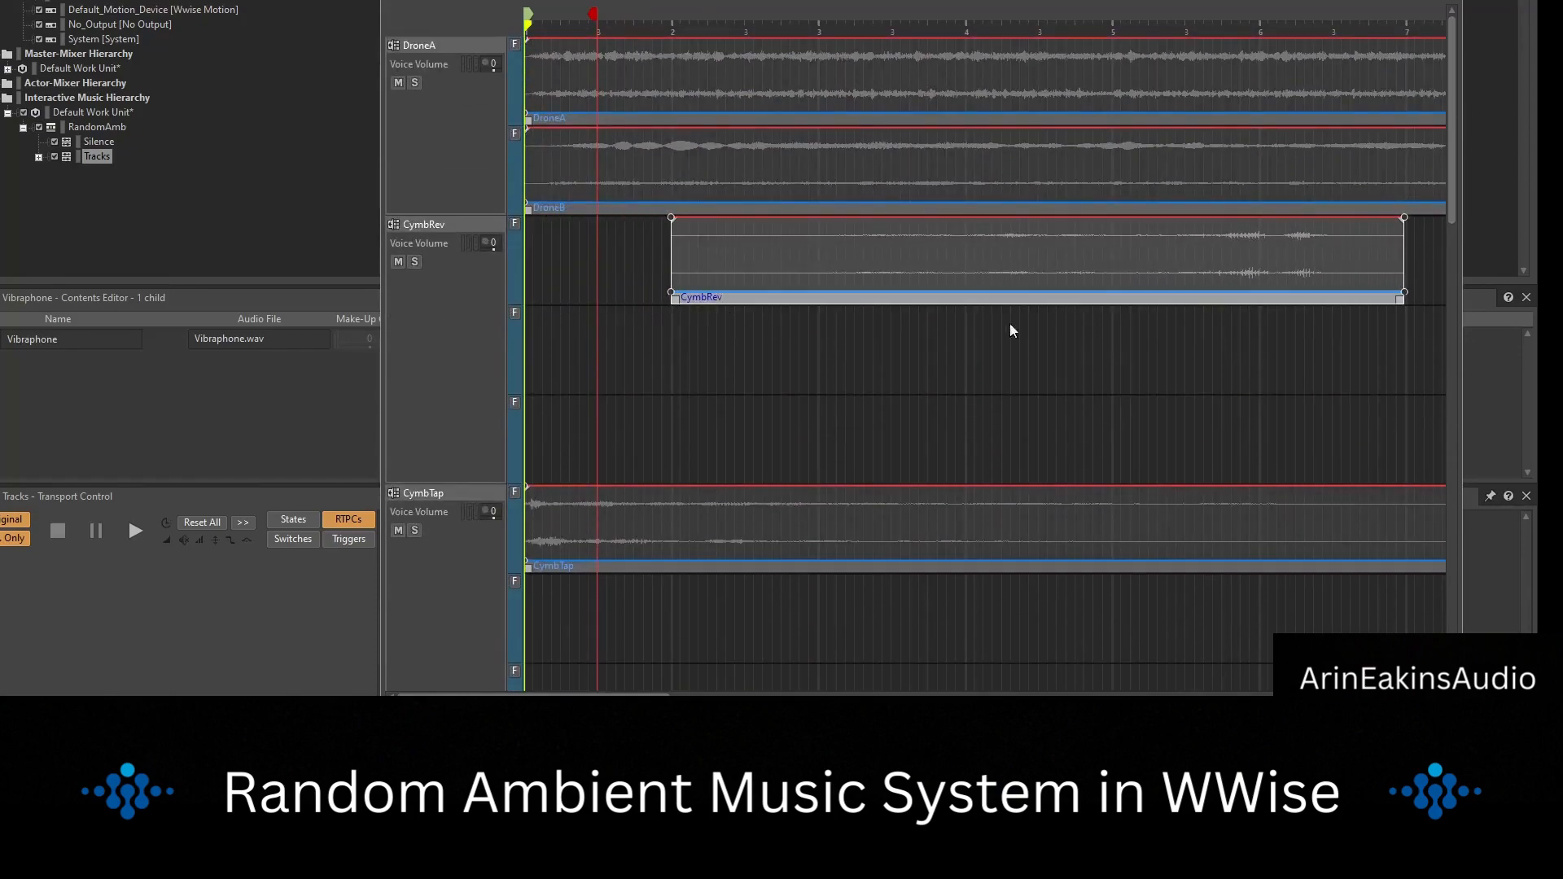
Move the CymbTap clip to start about halfway through bar 6 and the CymbTapB clip to start shortly before bar 14.
scroll(1237, 500, "down", 2)
scroll(1237, 500, "up", 2)
scroll(718, 597, "down", 5)
left_click_drag(718, 529, 1060, 529)
left_click_drag(1448, 167, 1449, 263)
left_click_drag(603, 537, 1397, 538)
Move the StringHarmonicA clip near the end of the timeline, starting just after bar 19.
scroll(1291, 556, "down", 1)
left_click_drag(1037, 698, 1446, 698)
scroll(1200, 506, "down", 5)
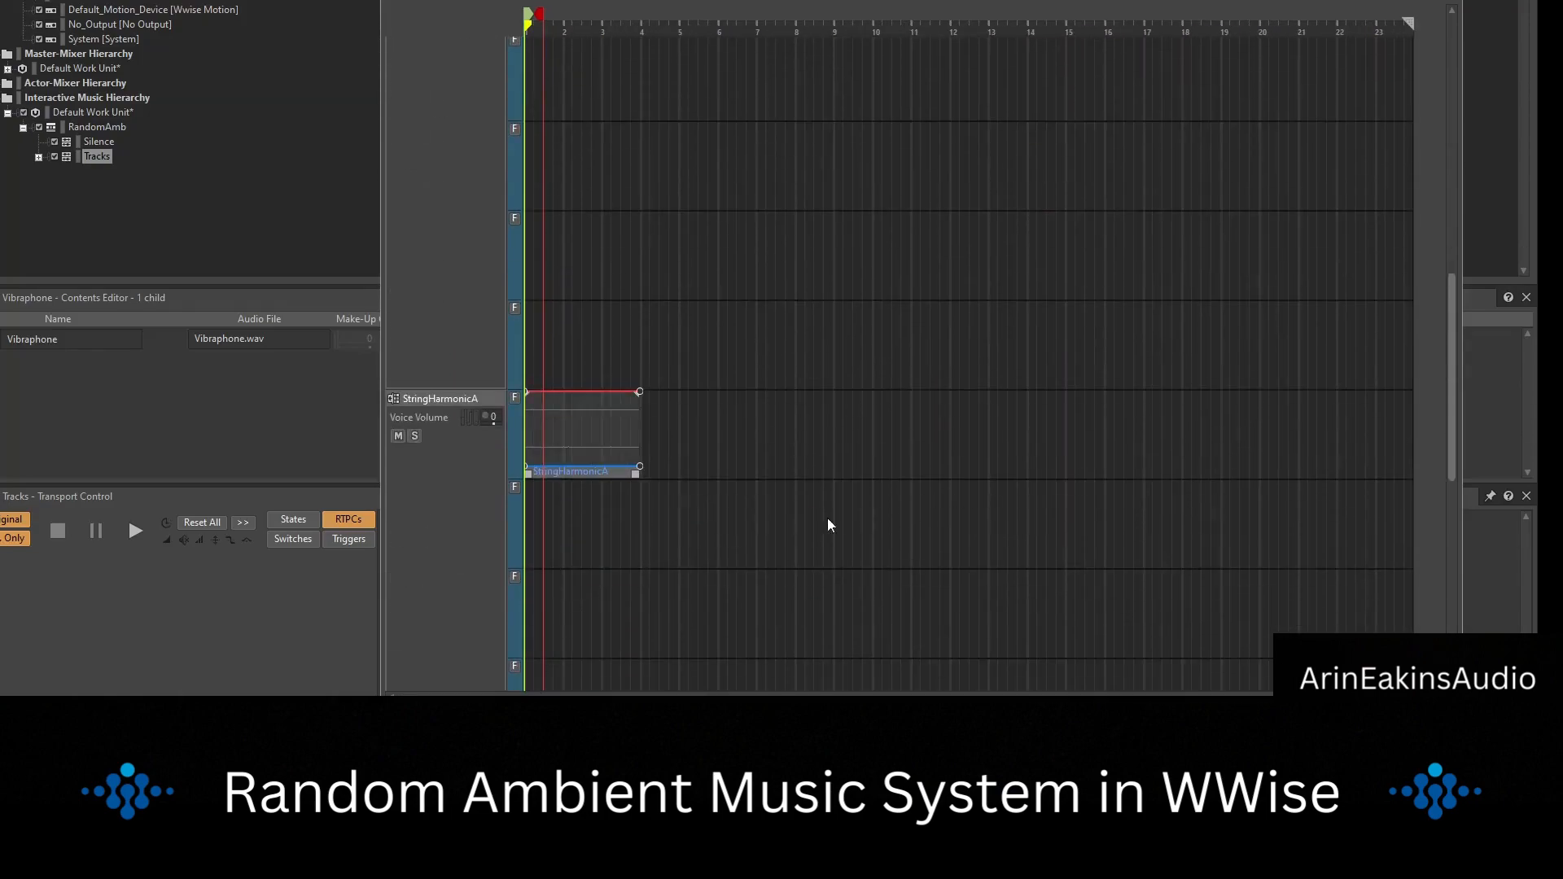
scroll(846, 519, "down", 1)
left_click_drag(569, 433, 1347, 433)
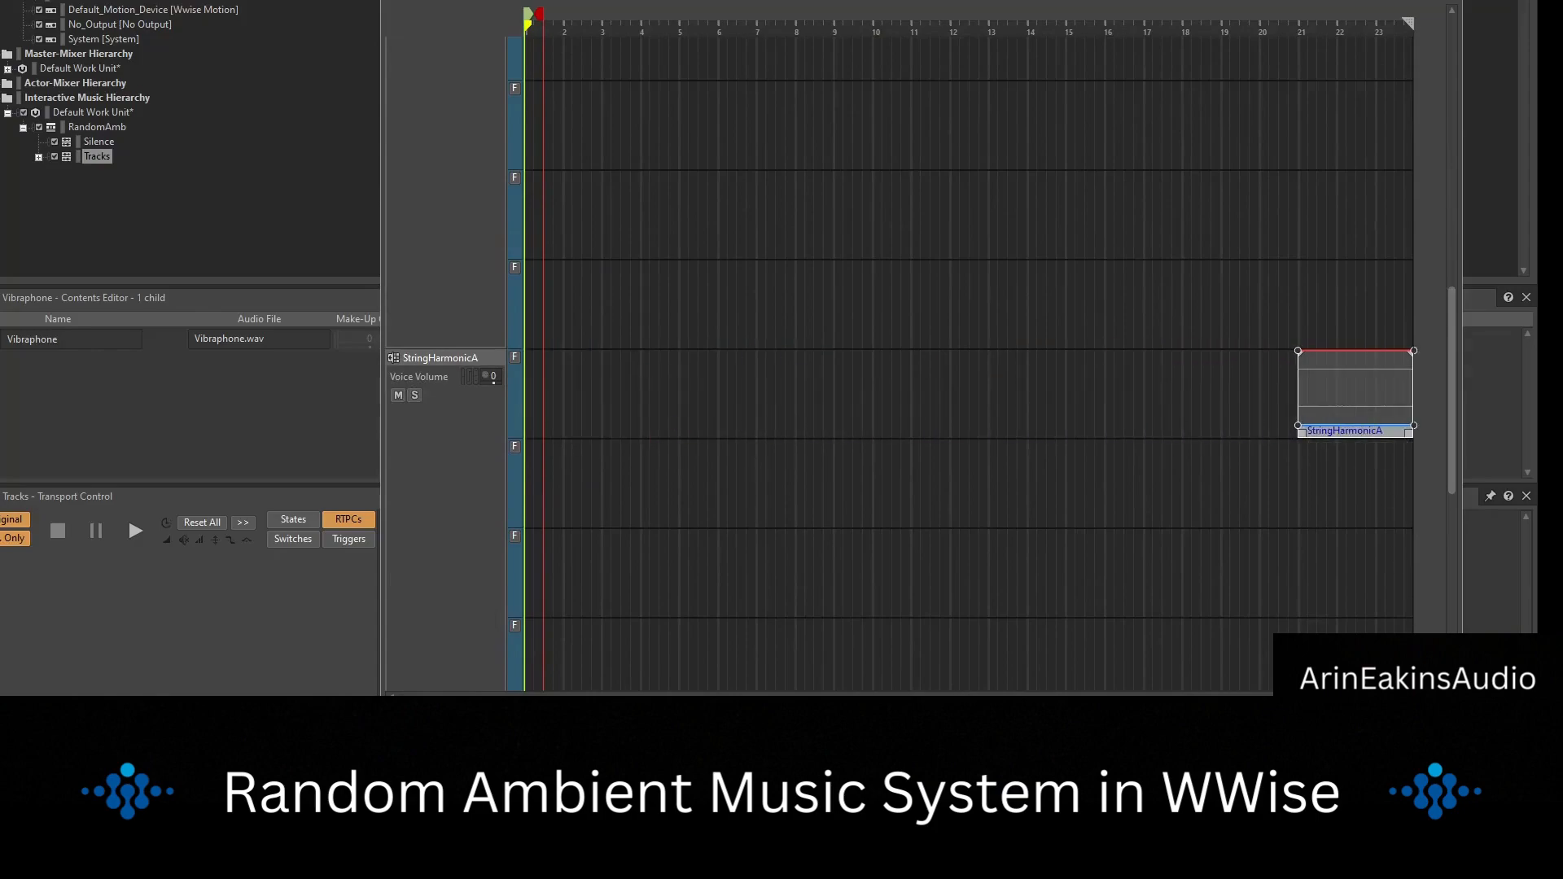
left_click_drag(1119, 705, 1091, 705)
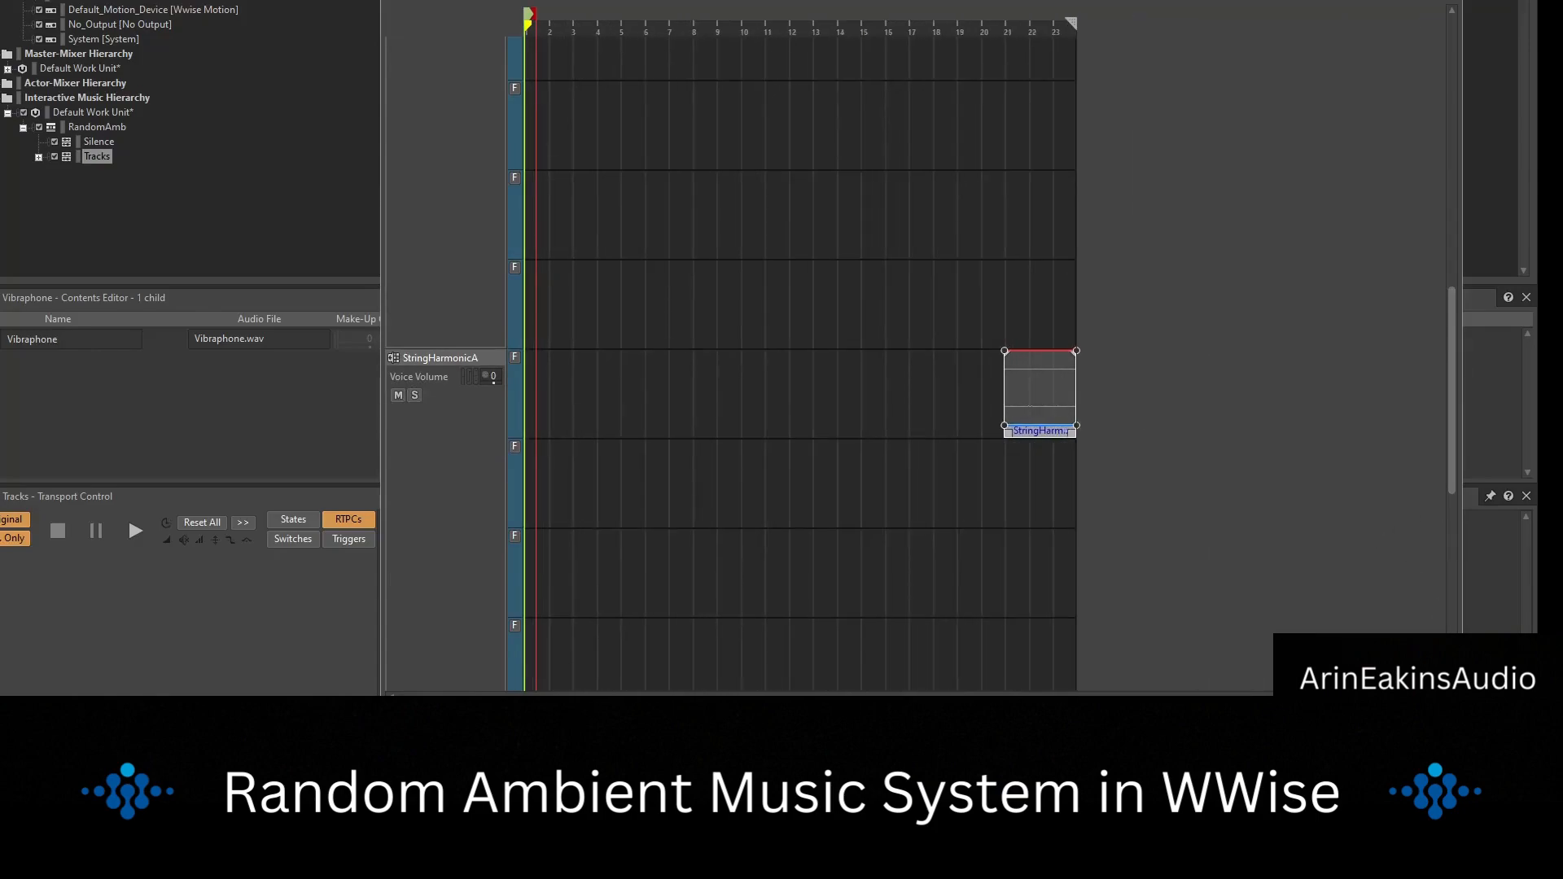
left_click(1119, 705)
left_click_drag(1403, 431, 1329, 433)
Move the StringHarmonicB clip to start about halfway through bar 11 and the Vibraphone clip to start just after bar 5.
left_click_drag(1449, 389, 1450, 541)
left_click_drag(800, 417, 1181, 424)
left_click_drag(580, 591, 748, 594)
Play the Tracks segment from the start, check the staggered clips on every stem track, and stop playback.
left_click_drag(1450, 526, 1451, 106)
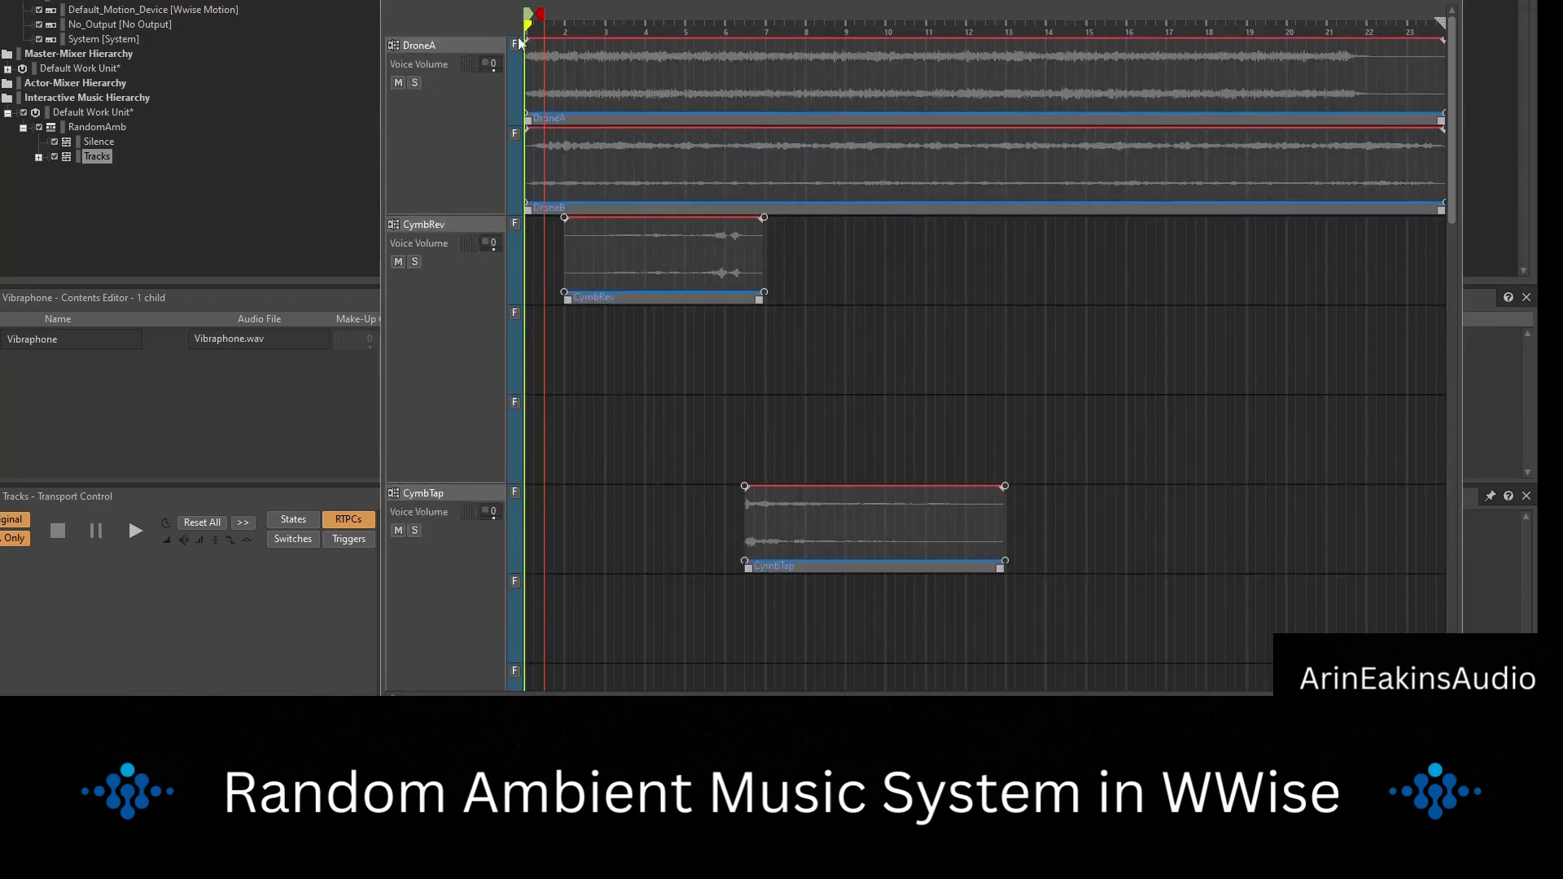
key("space")
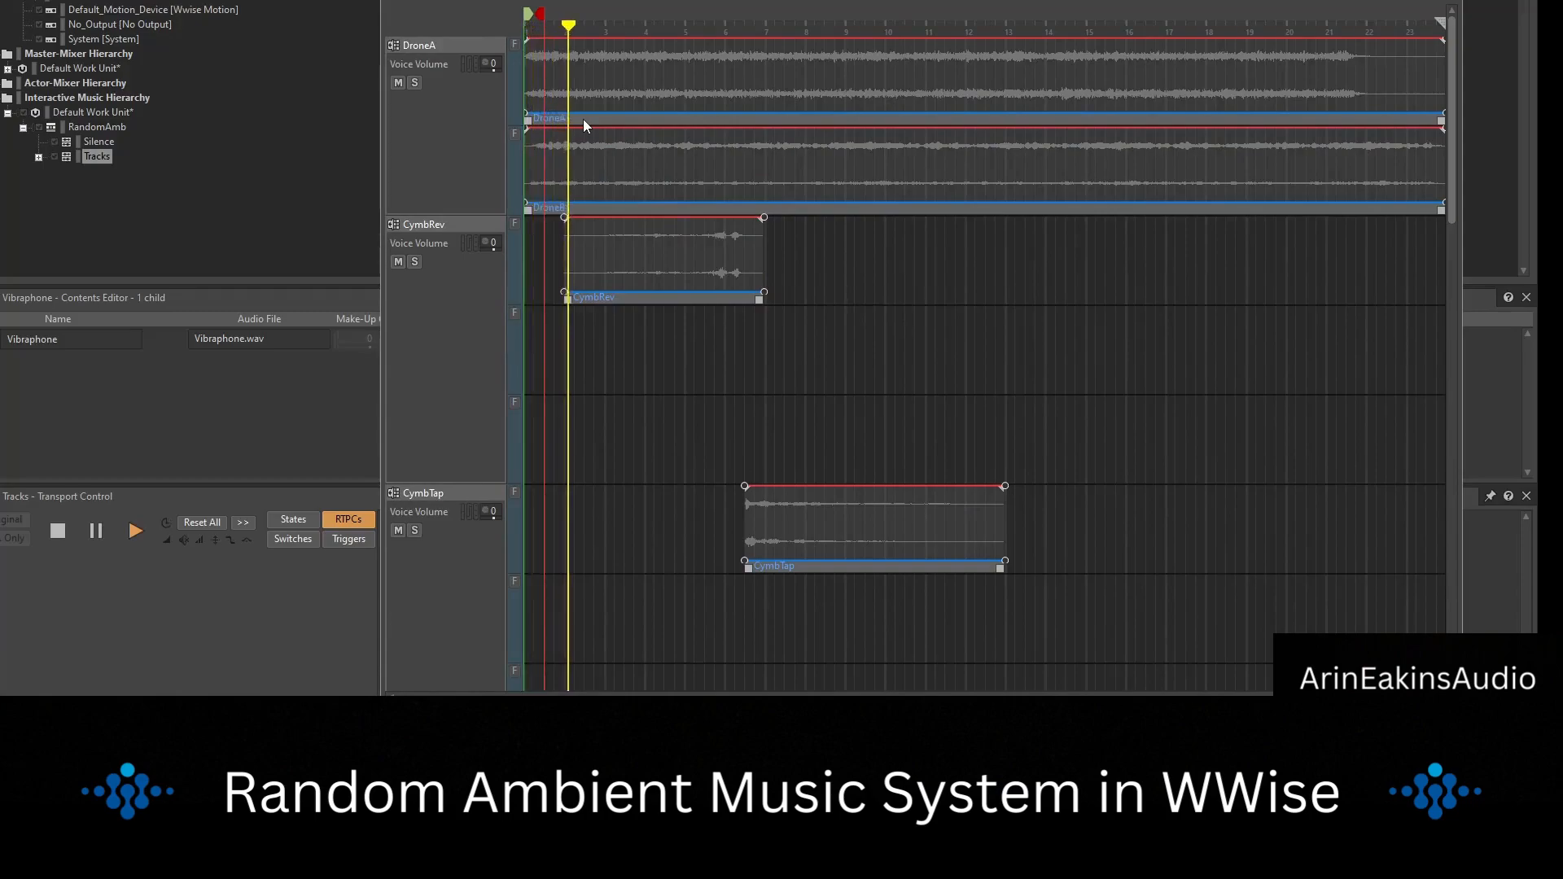
scroll(666, 272, "down", 4)
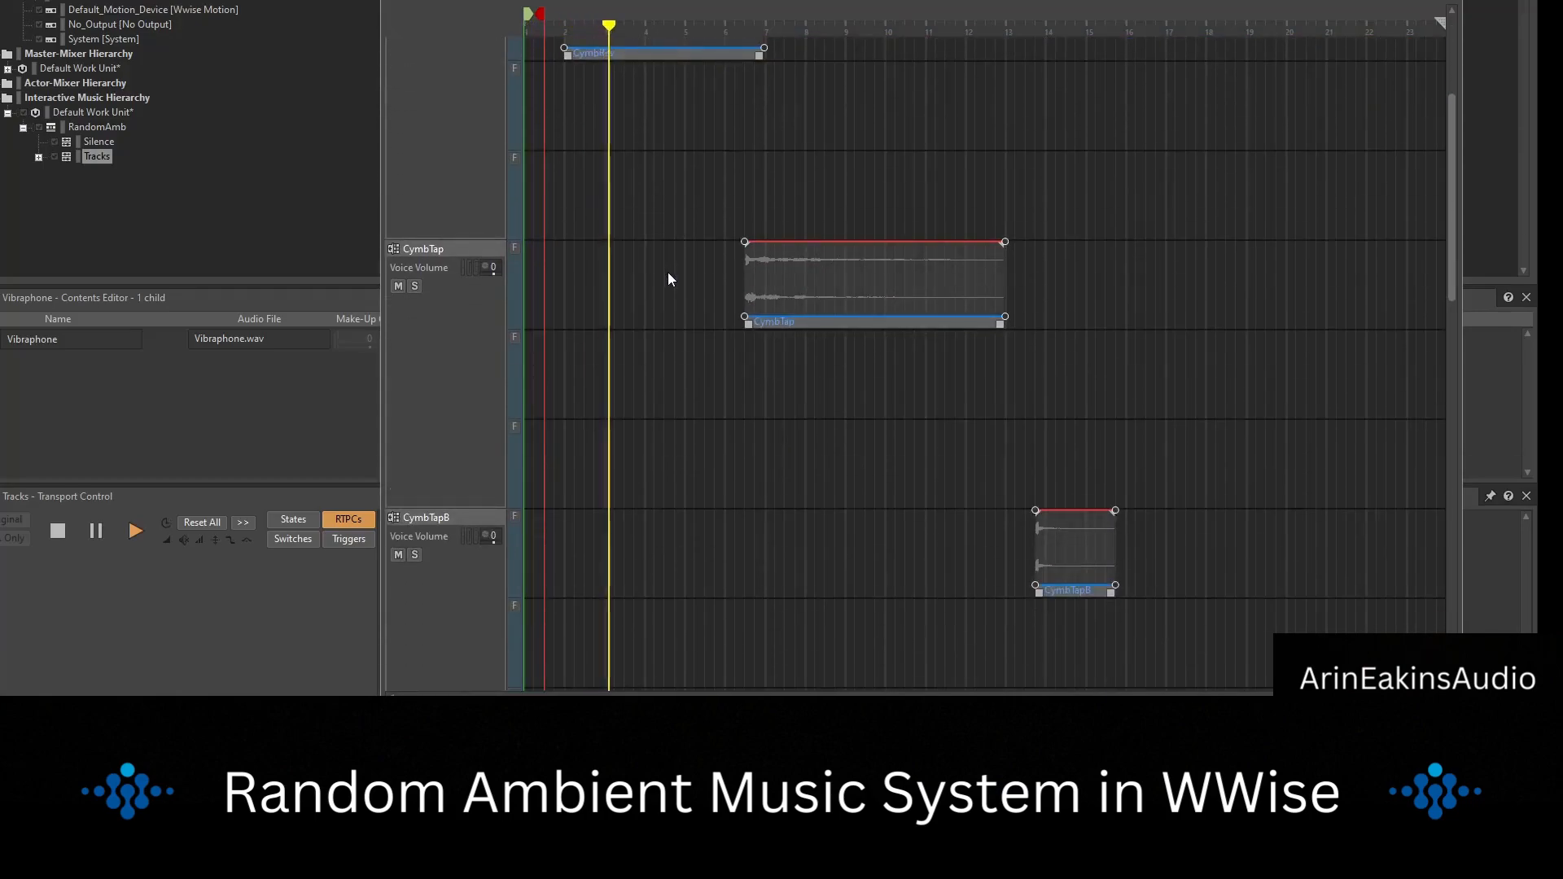
scroll(668, 279, "down", 6)
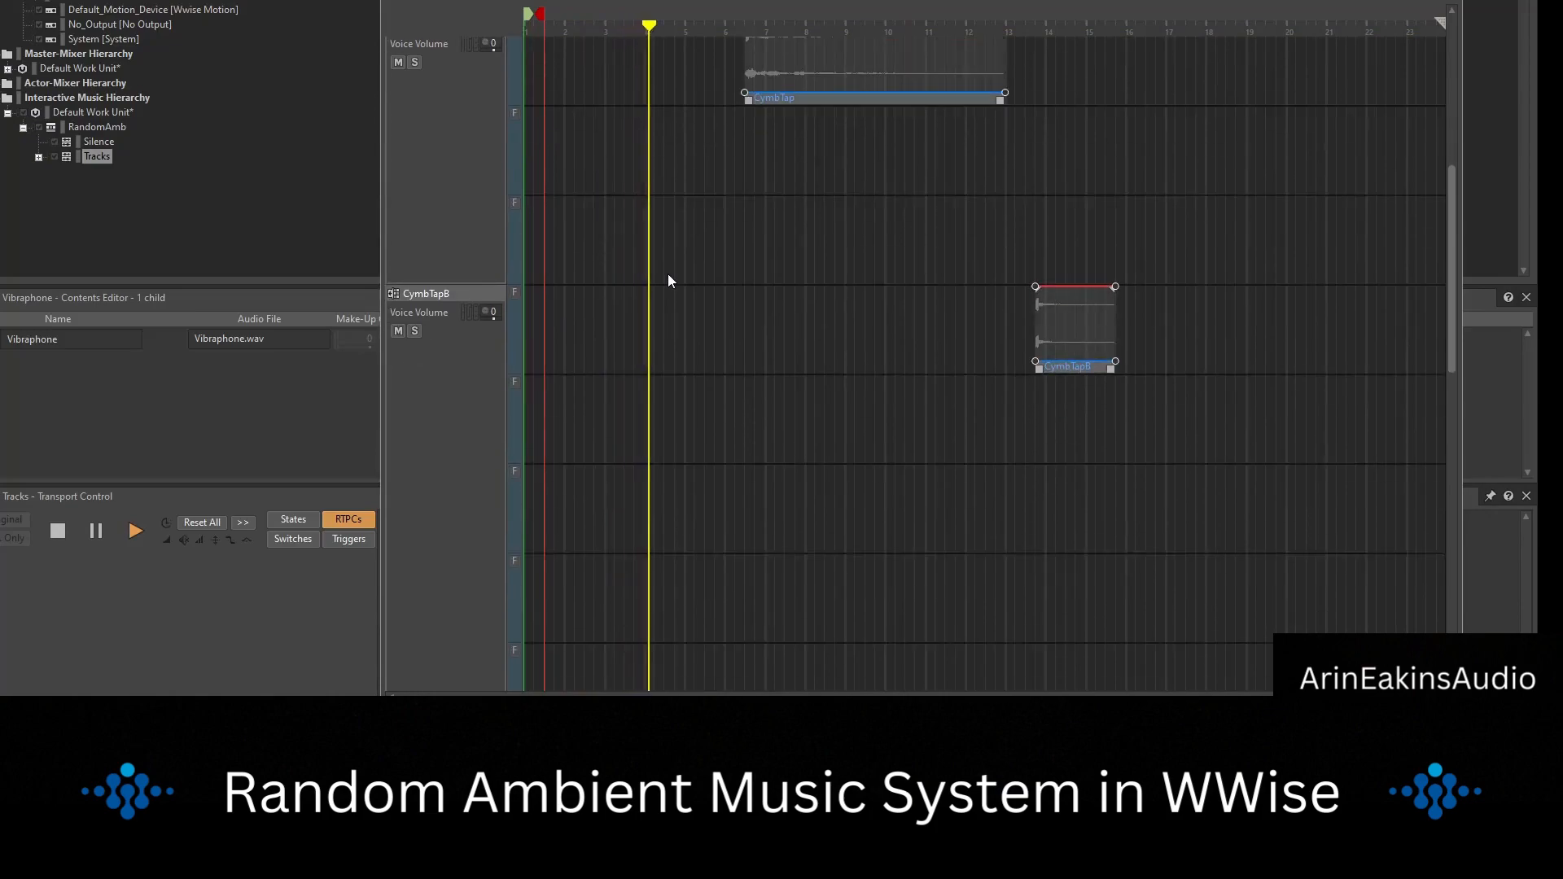
scroll(671, 298, "down", 3)
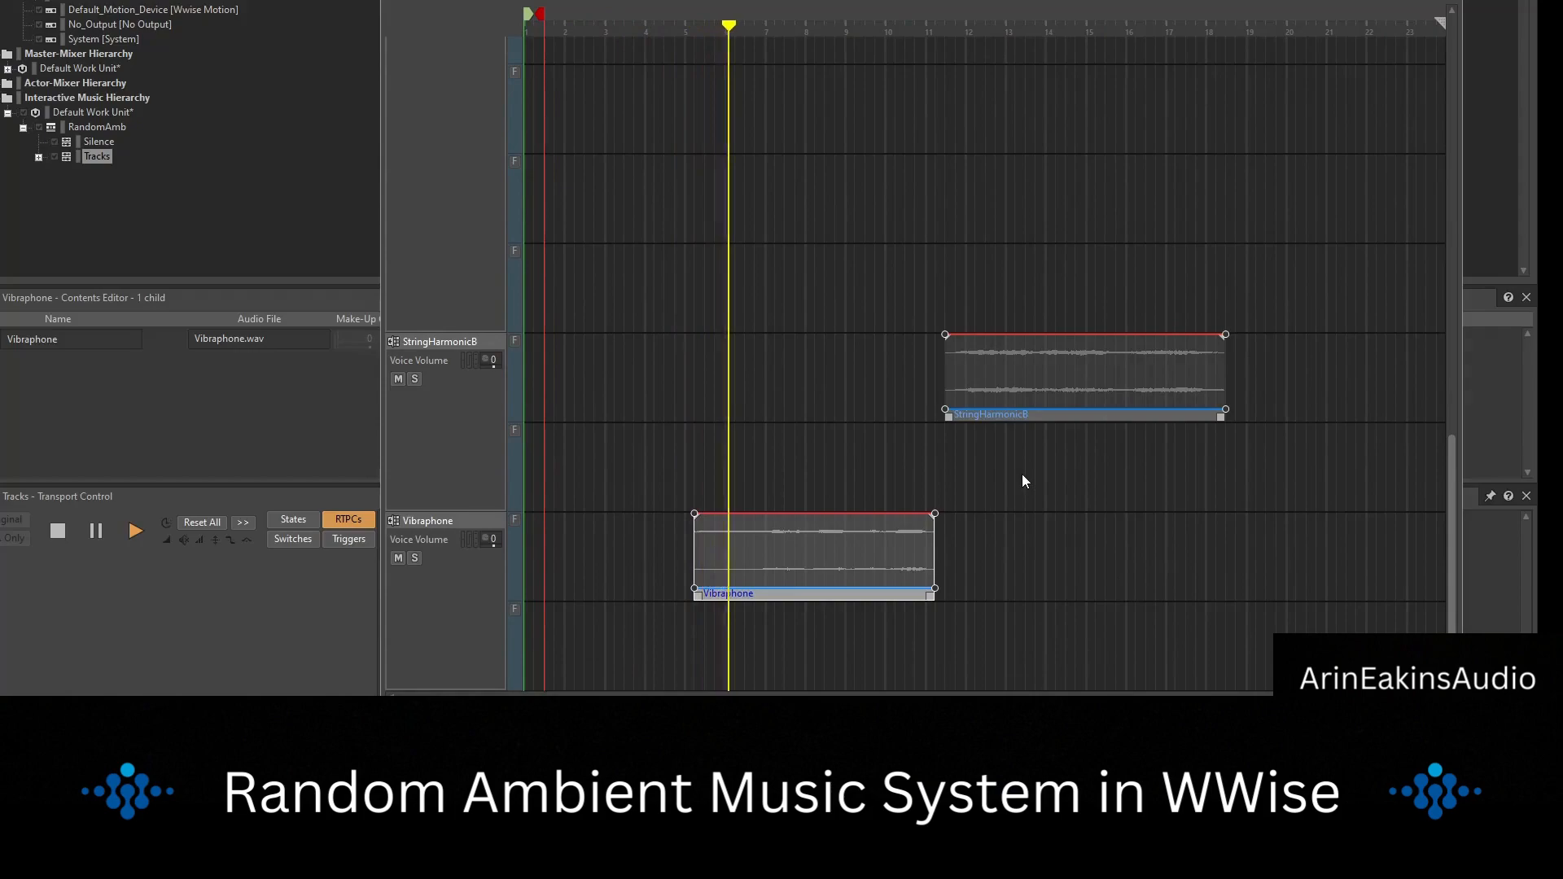
scroll(1013, 466, "up", 6)
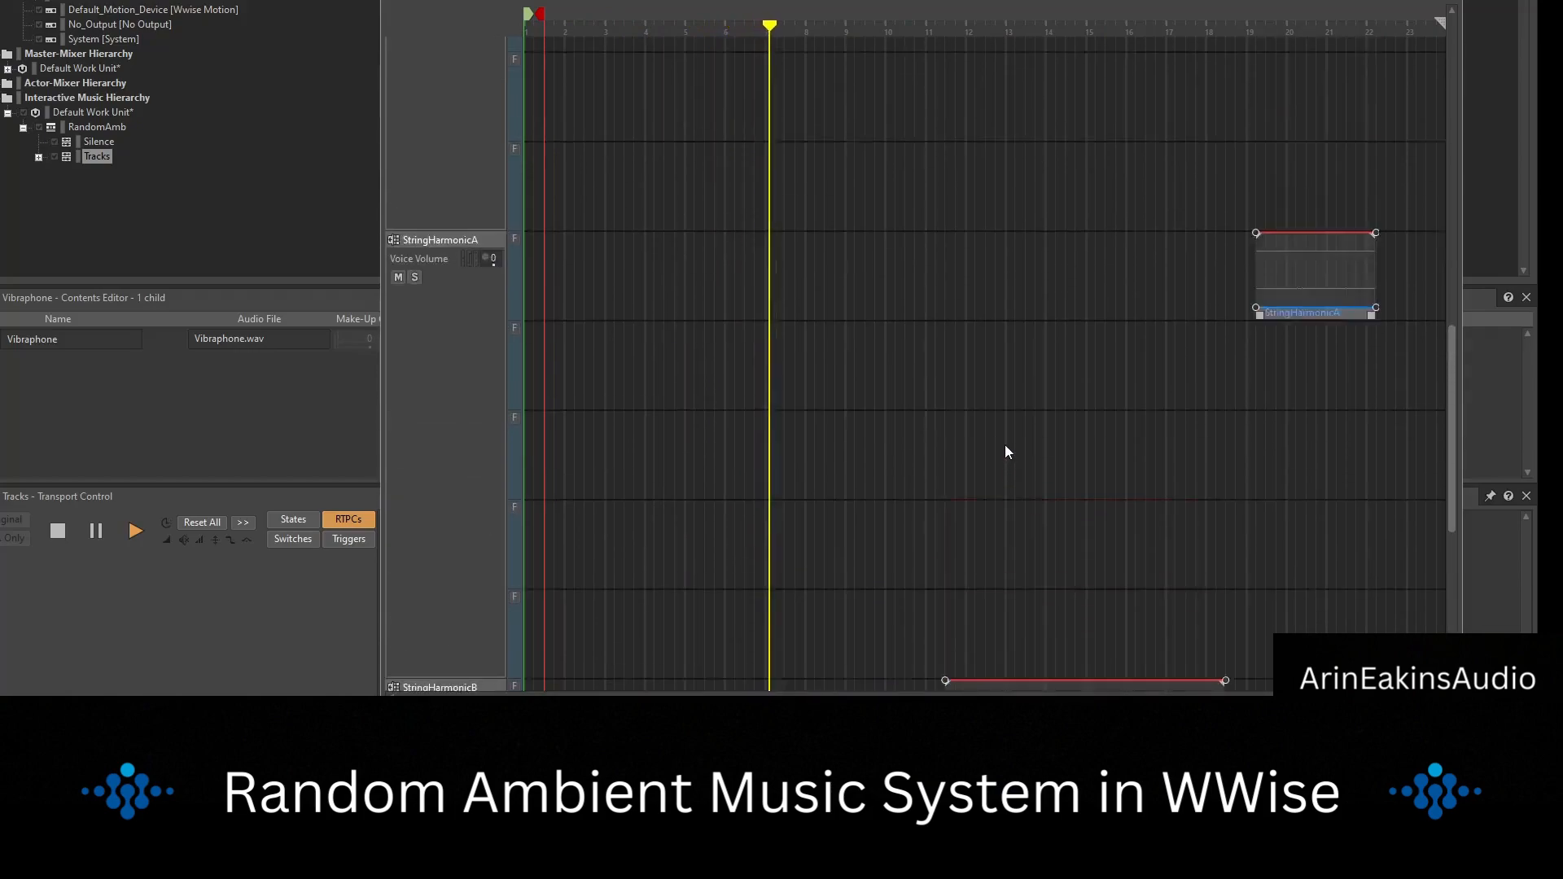
scroll(987, 427, "up", 5)
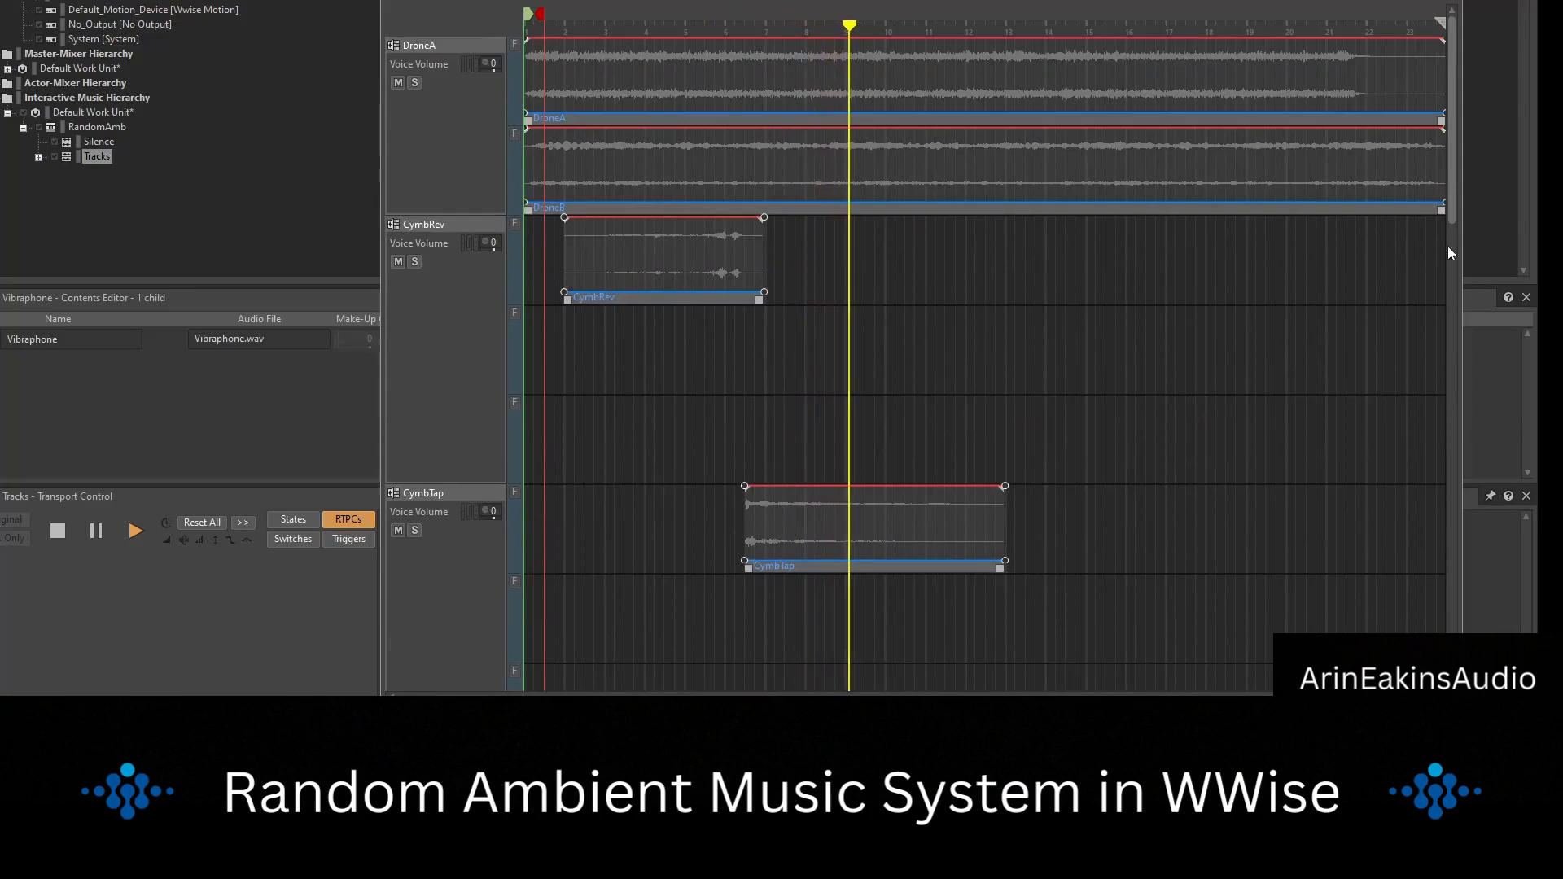
left_click_drag(1450, 193, 1445, 320)
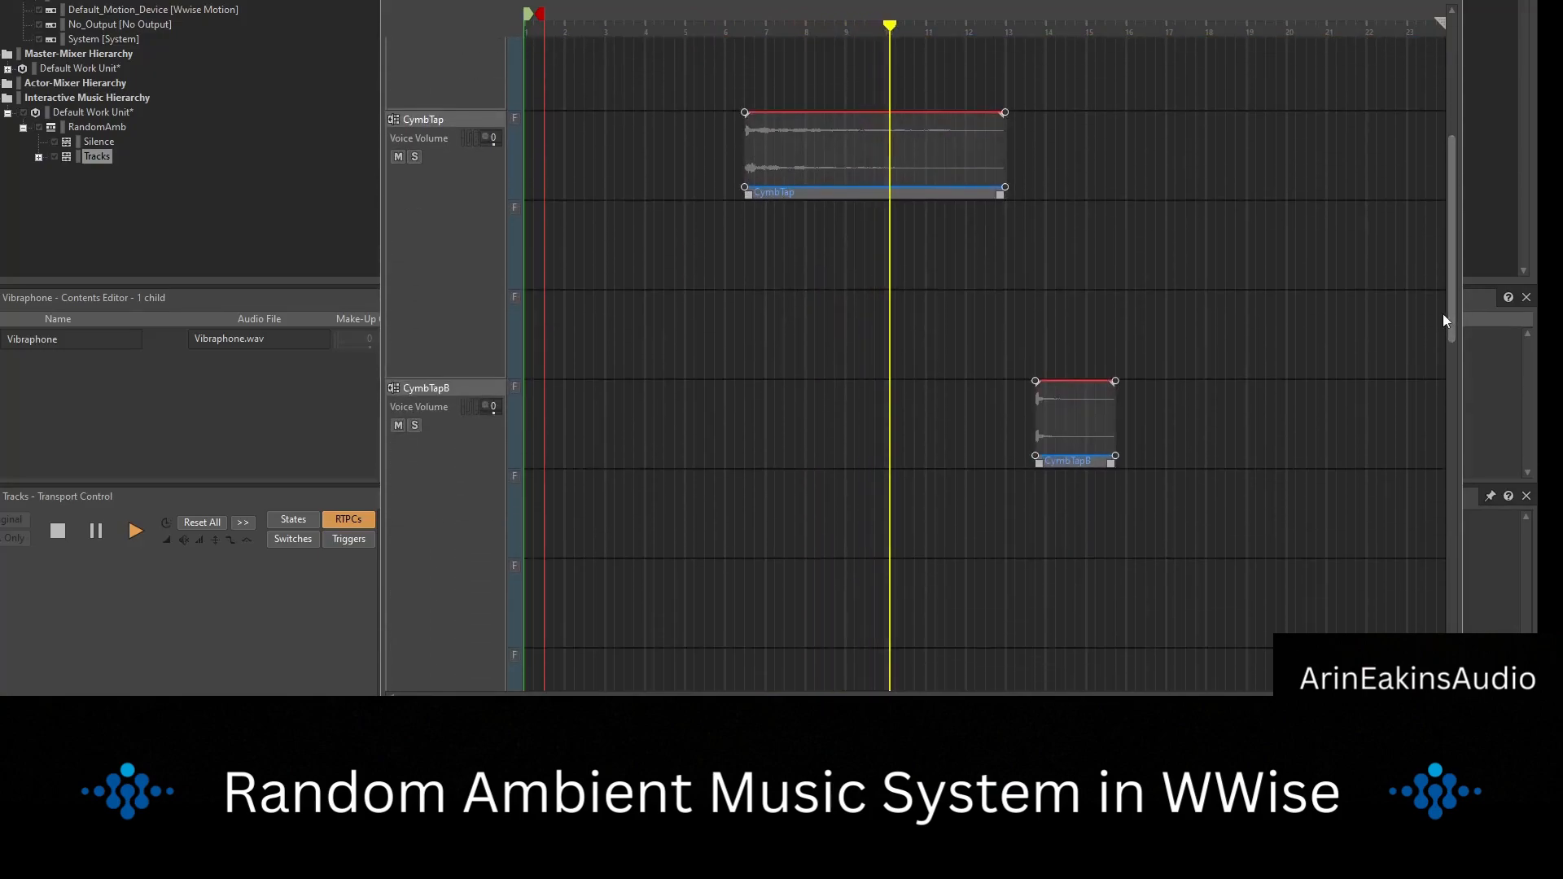
key("space")
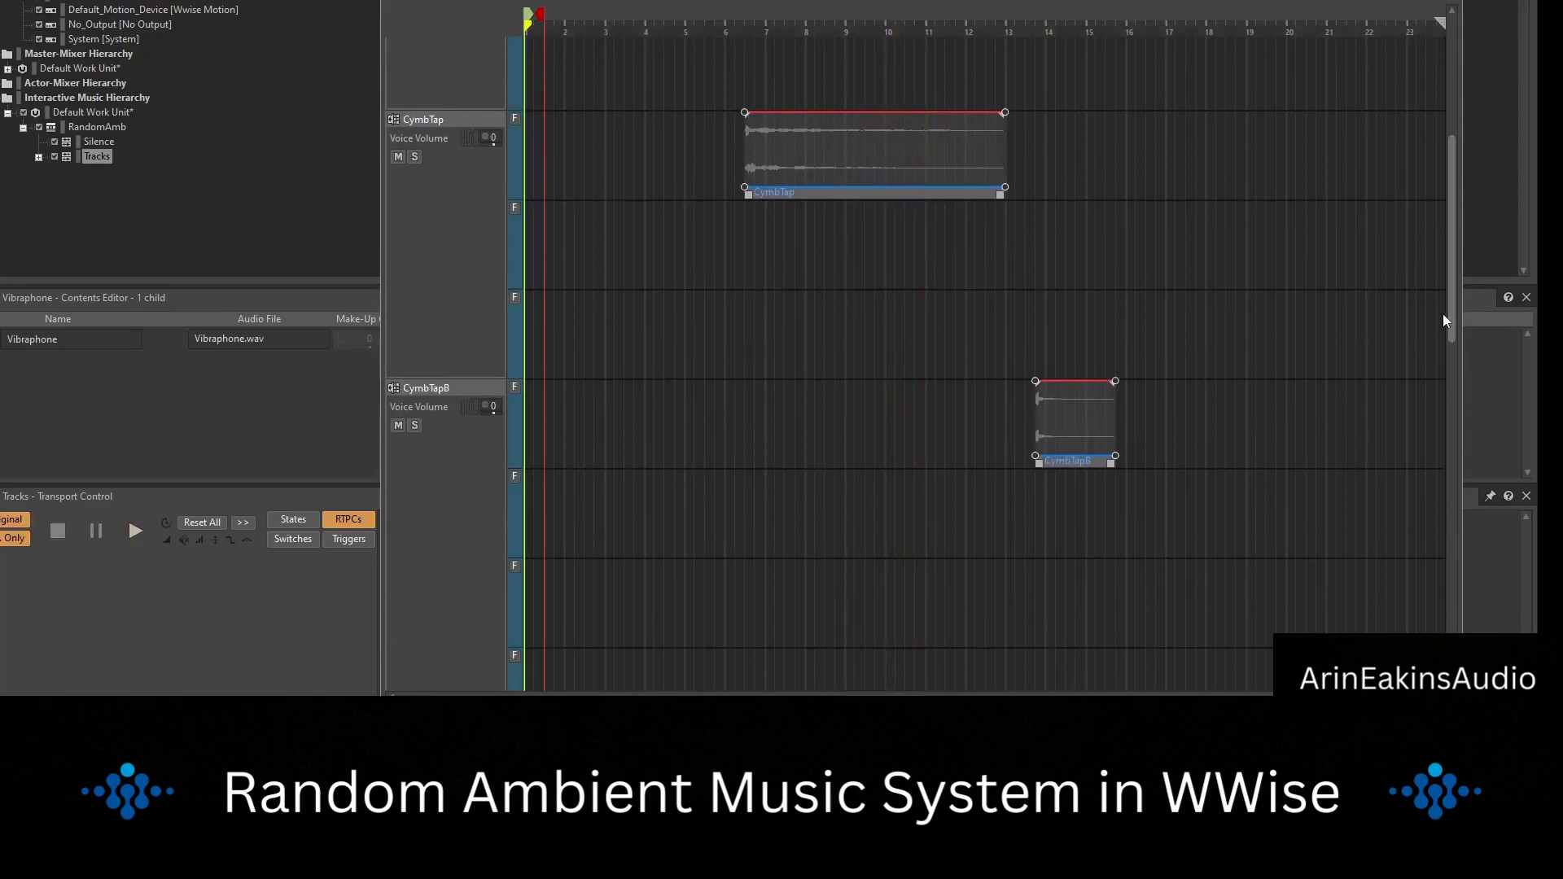
Restart playback of the Tracks segment to audition other random sub-track combinations, follow the clips through all stems, and stop.
key("space")
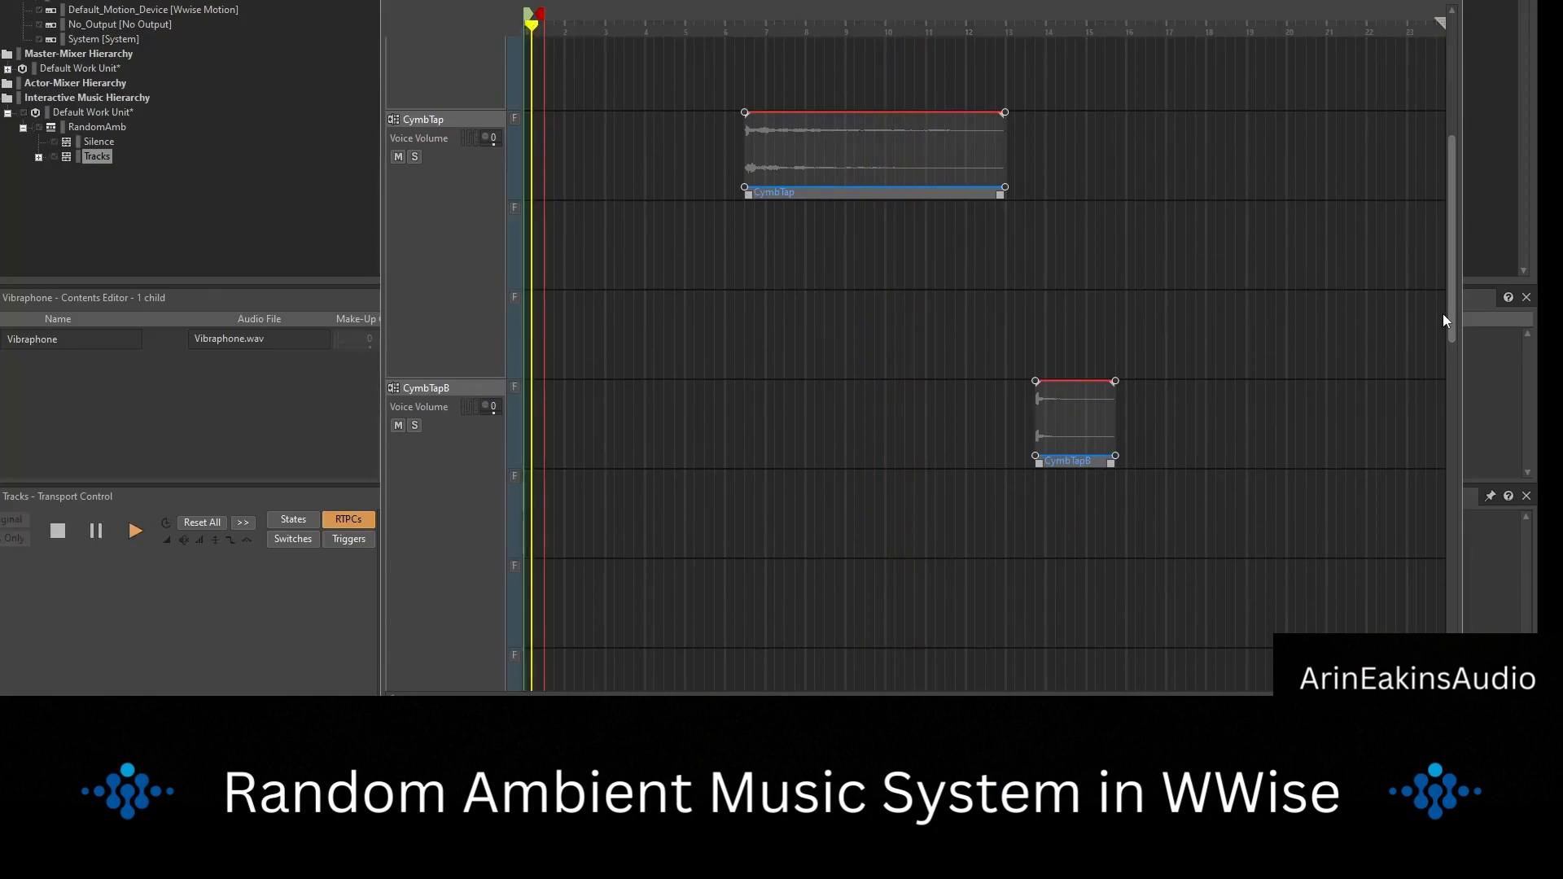
key("space")
key("space")
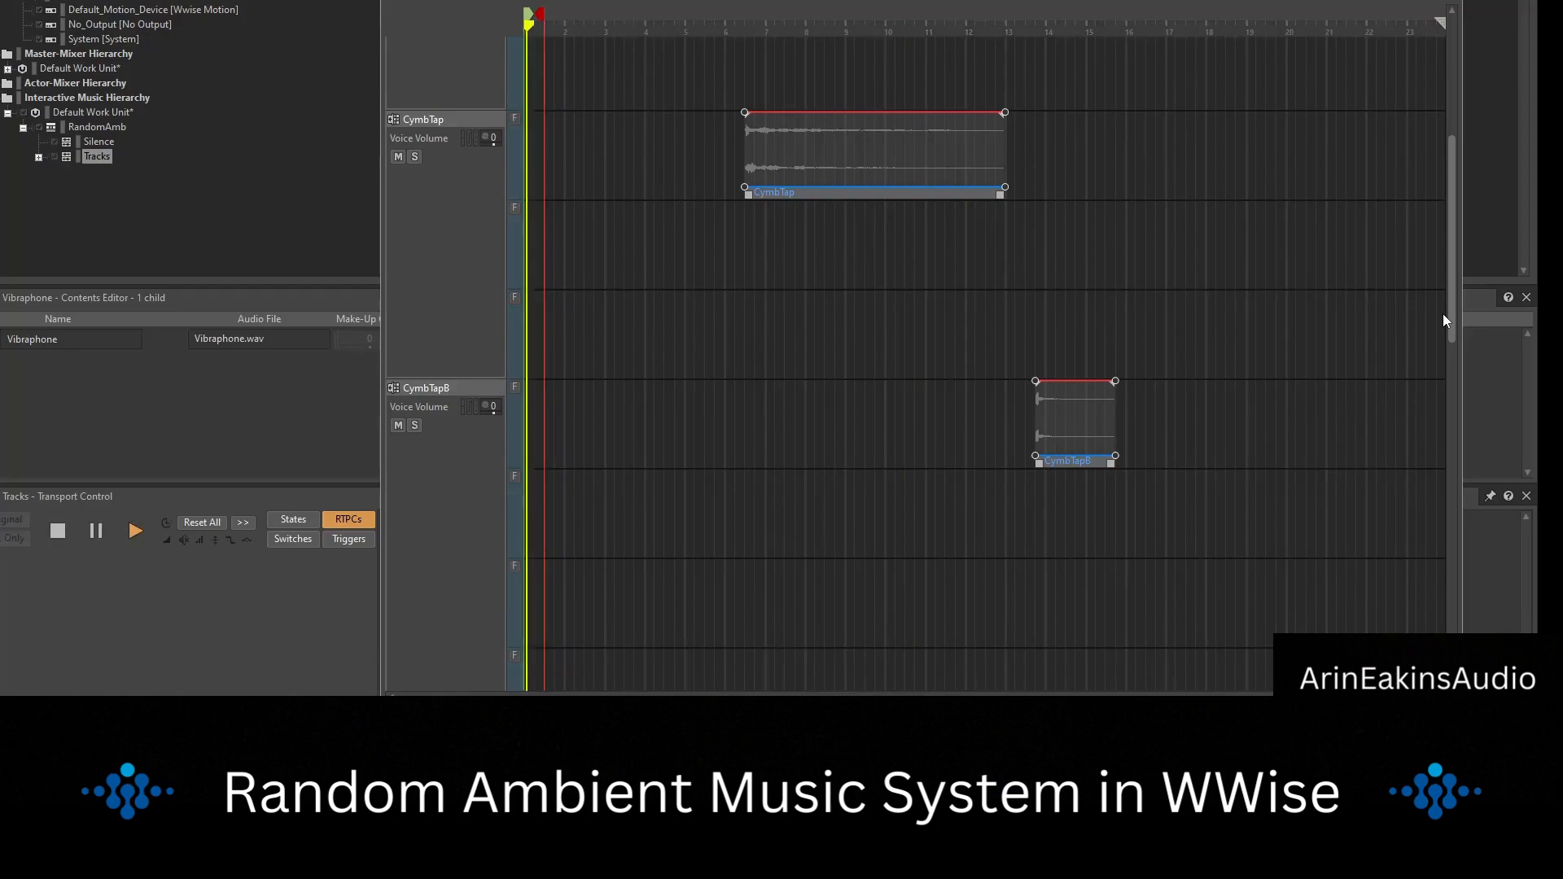
left_click_drag(1453, 303, 1454, 228)
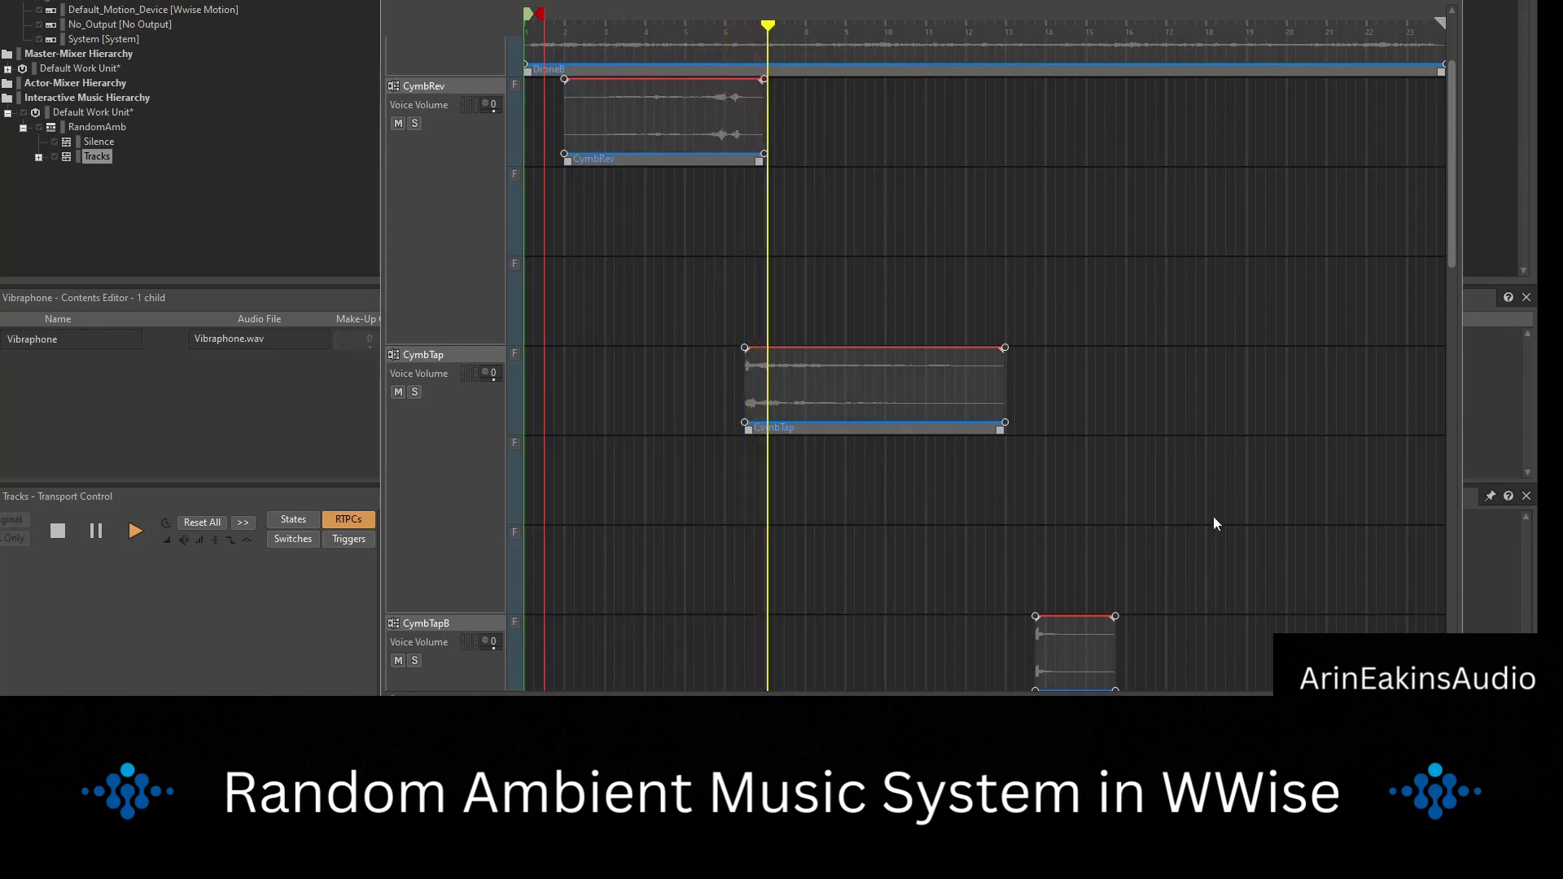
left_click_drag(1449, 237, 1444, 252)
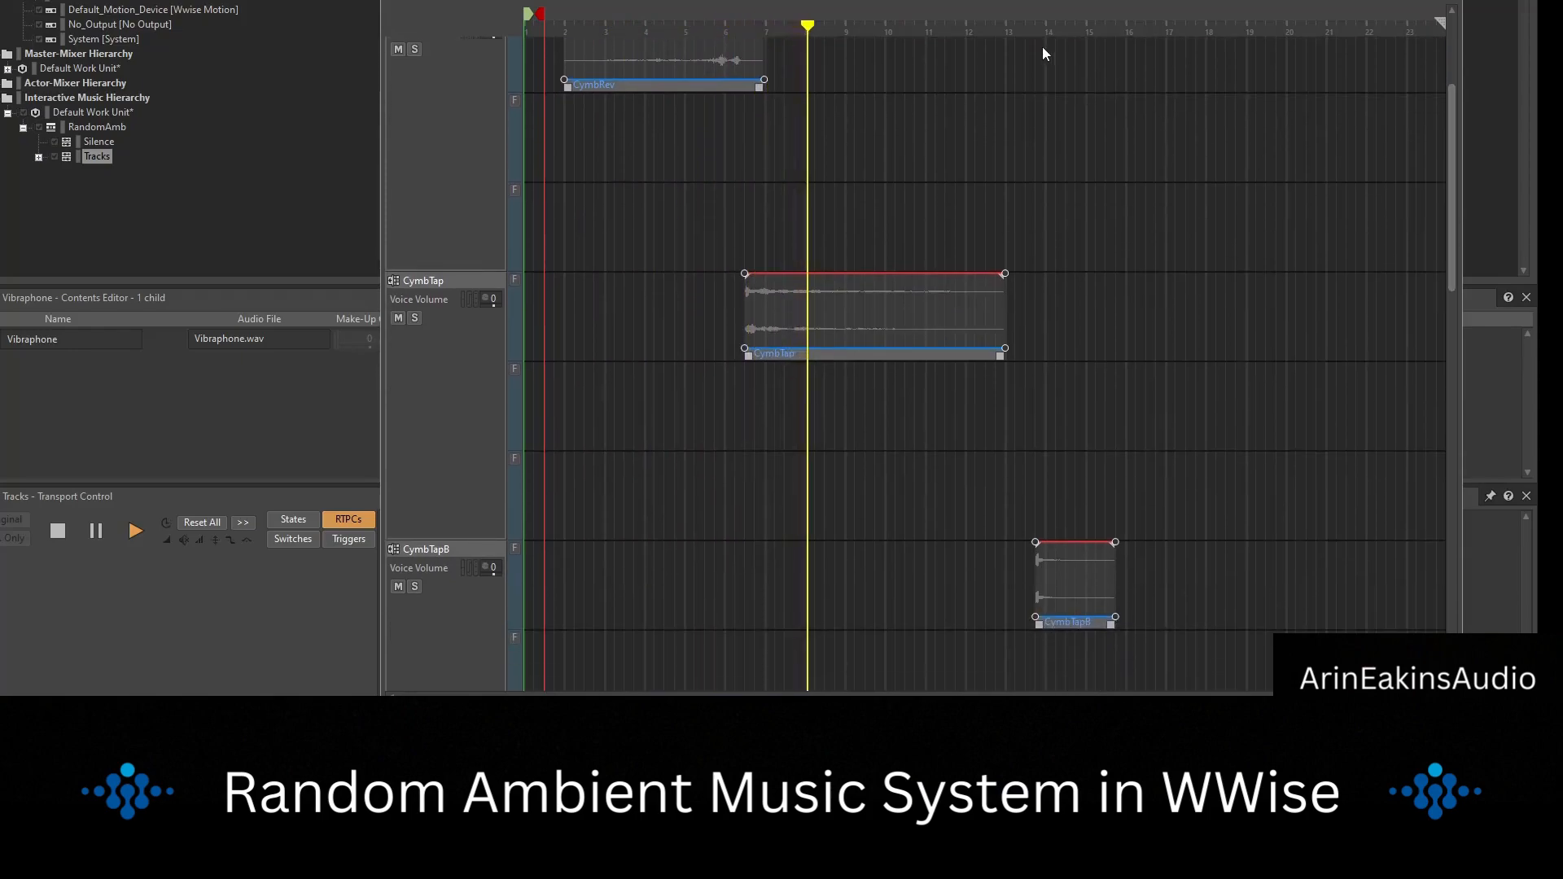
scroll(1081, 442, "down", 3)
scroll(1034, 398, "down", 15)
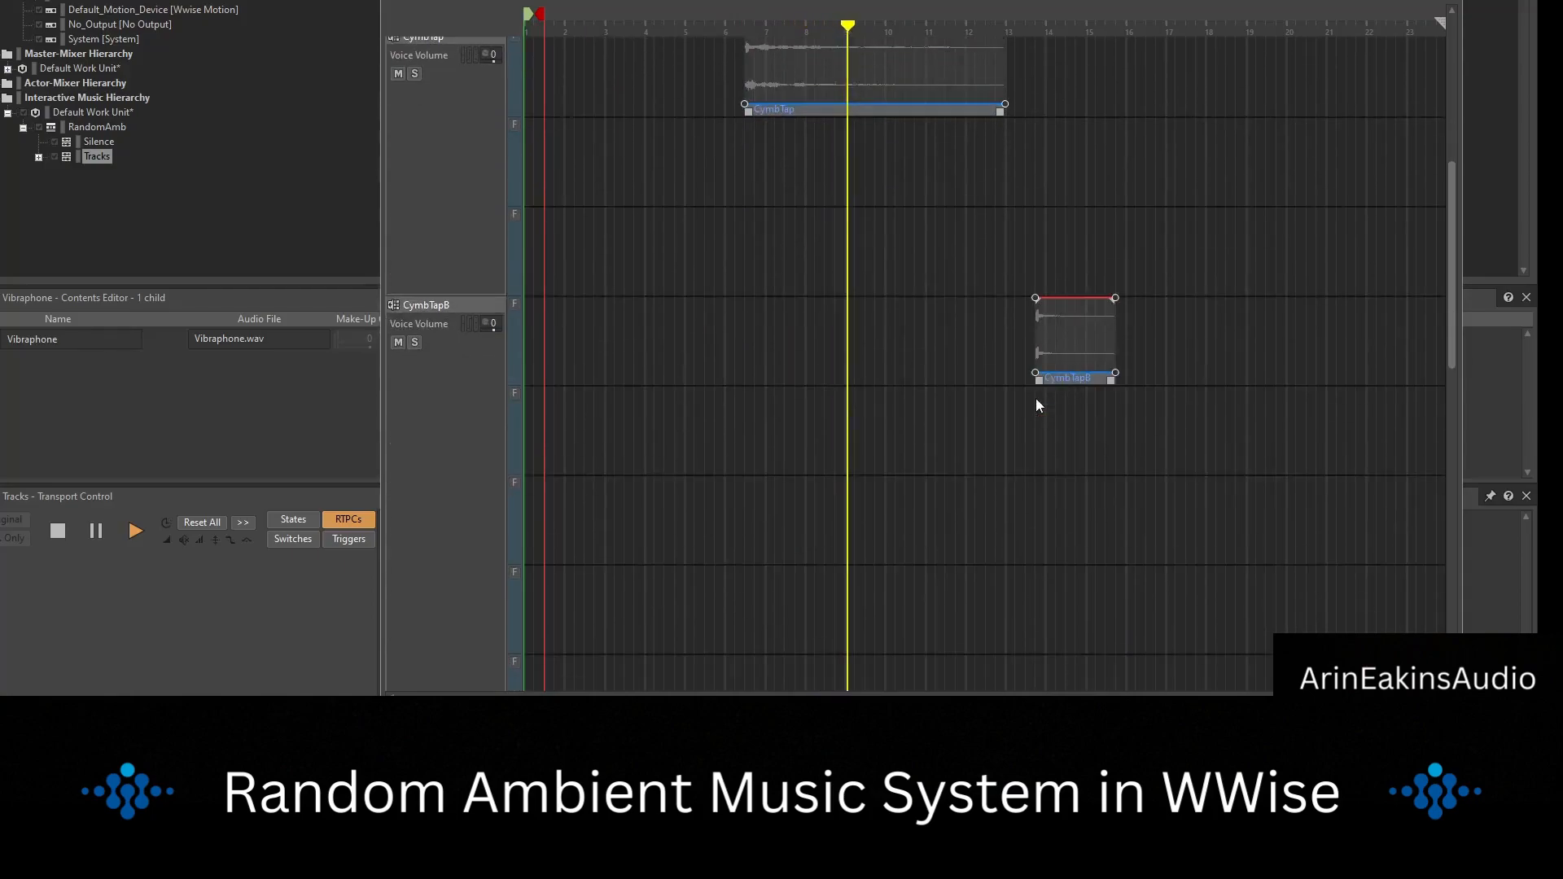
scroll(1034, 398, "down", 3)
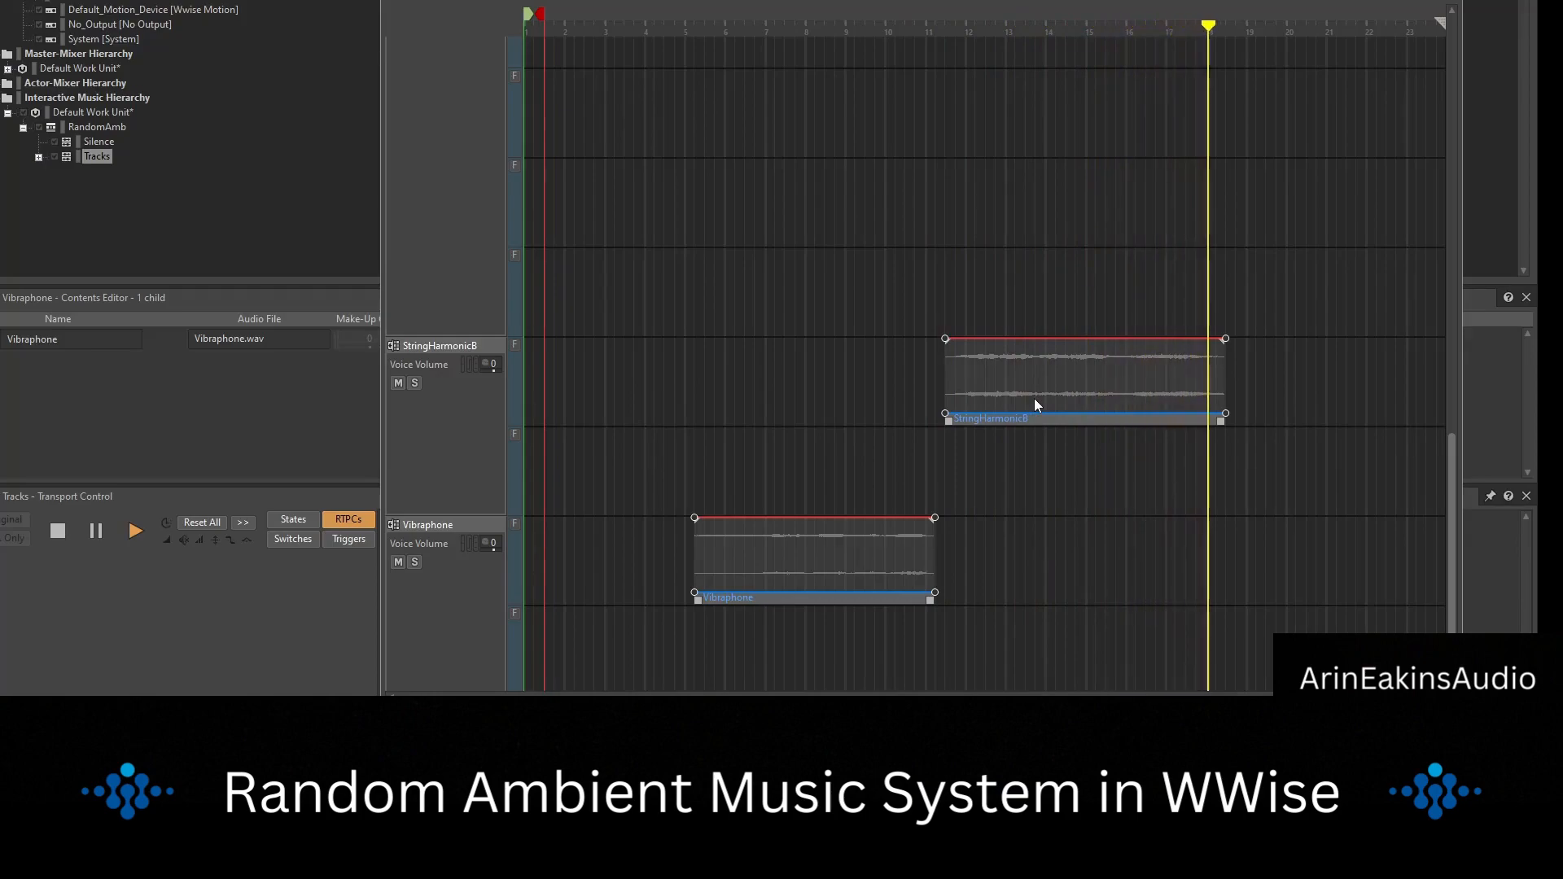
key("space")
left_click_drag(1450, 500, 1473, 16)
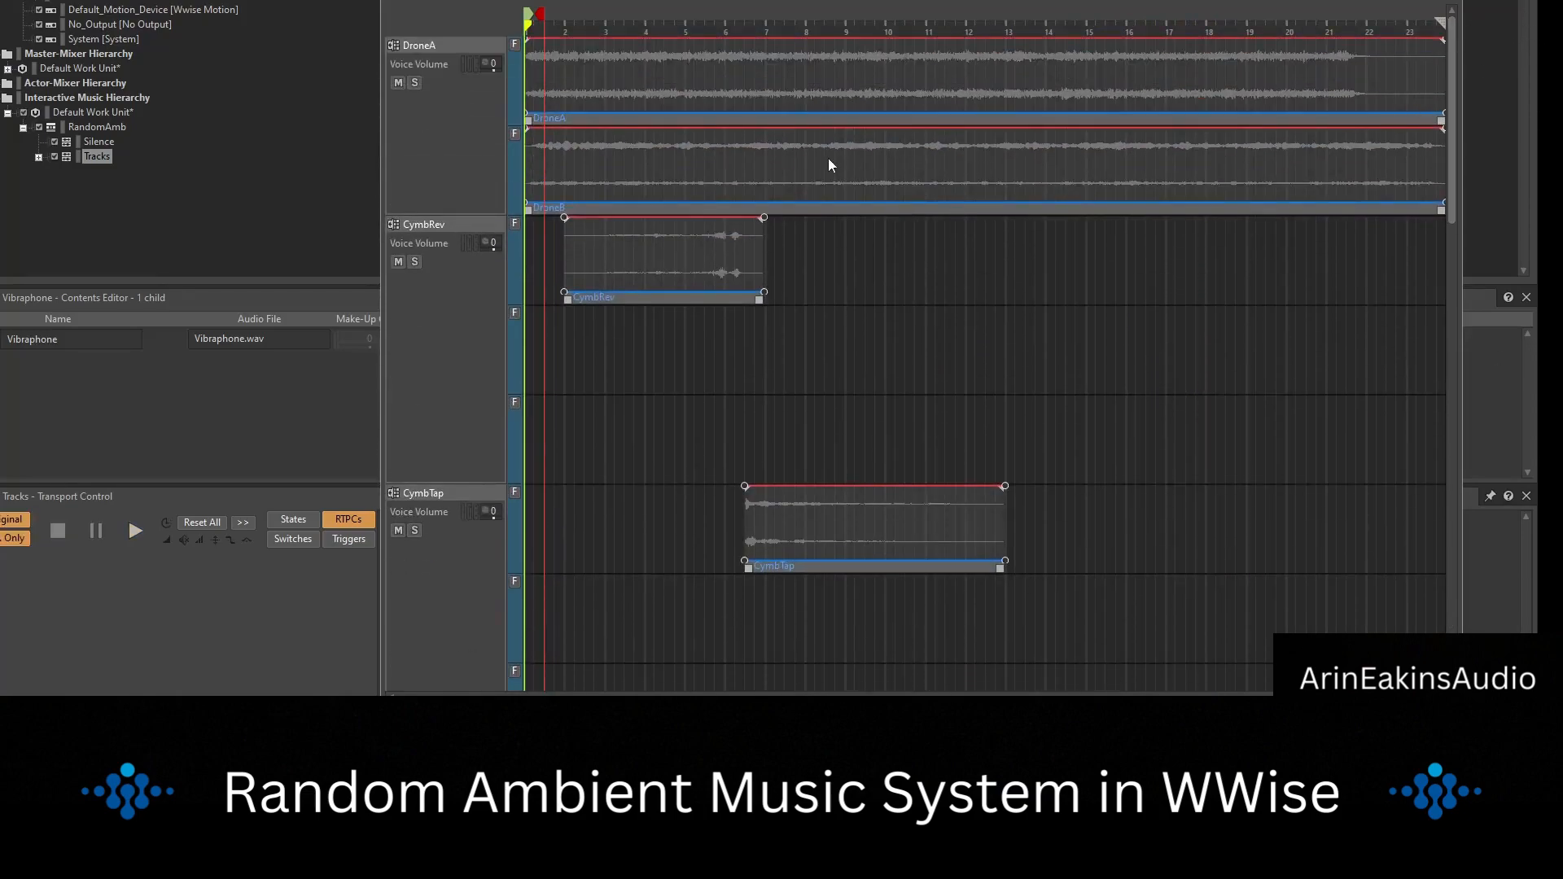